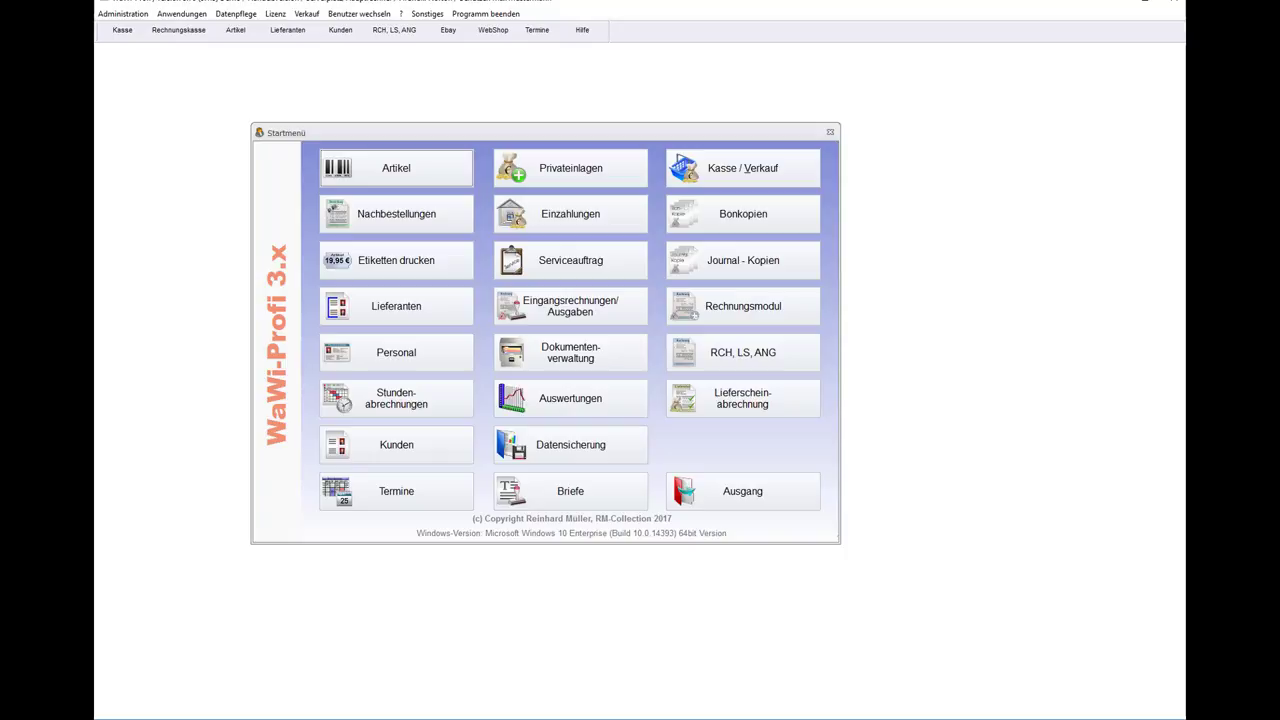
Switch to the Word stock table and align the values 1 and 6 of articles 4 and 5 under the Gez. column.
key("alt+Tab")
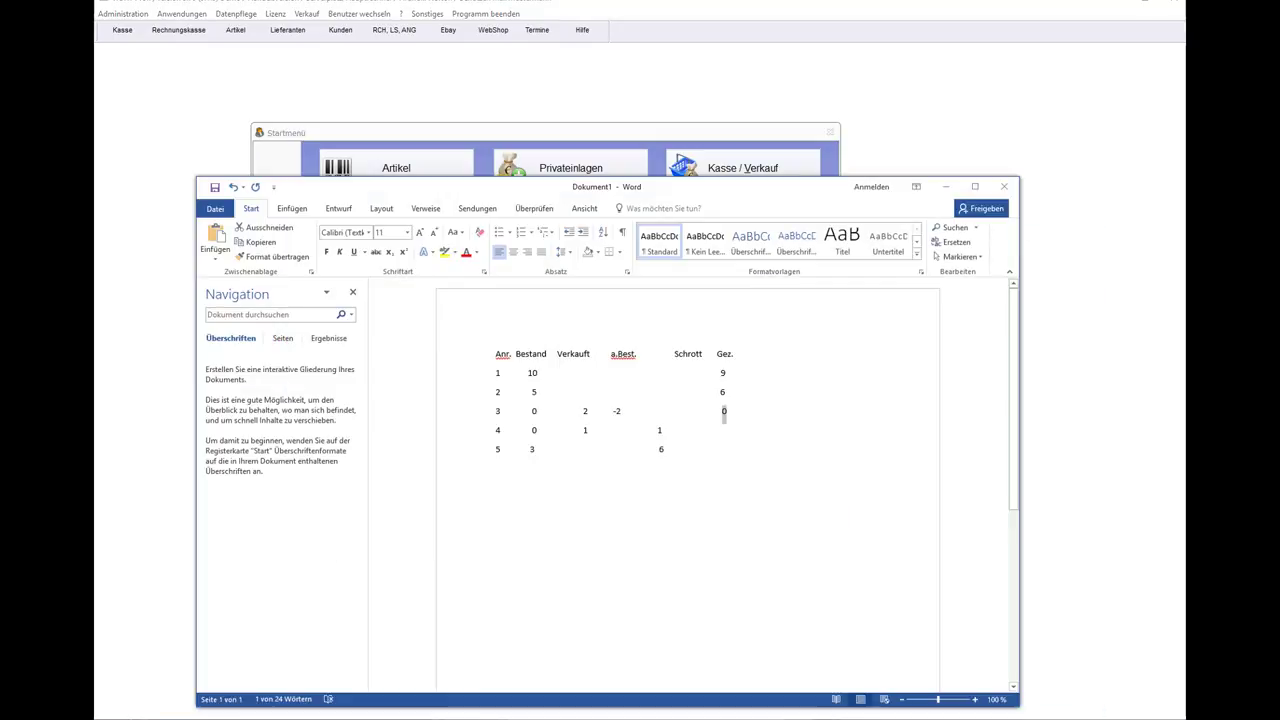
double_click(659, 427)
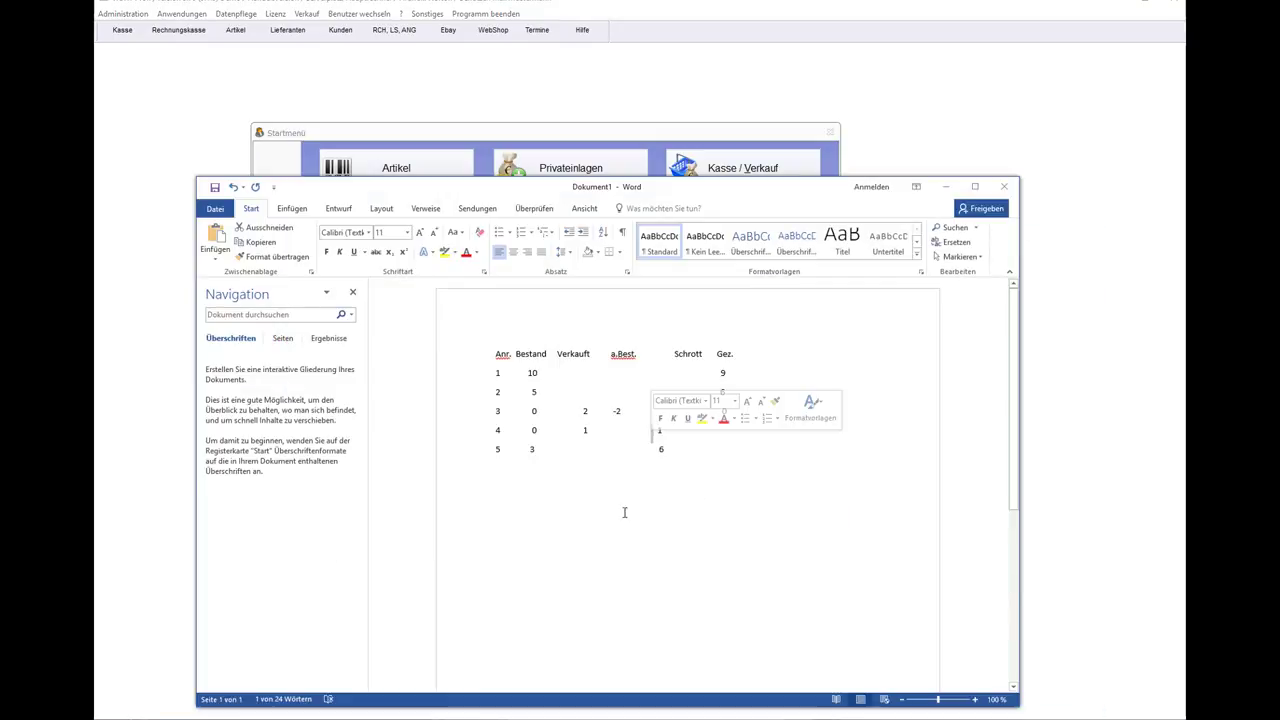
type("1")
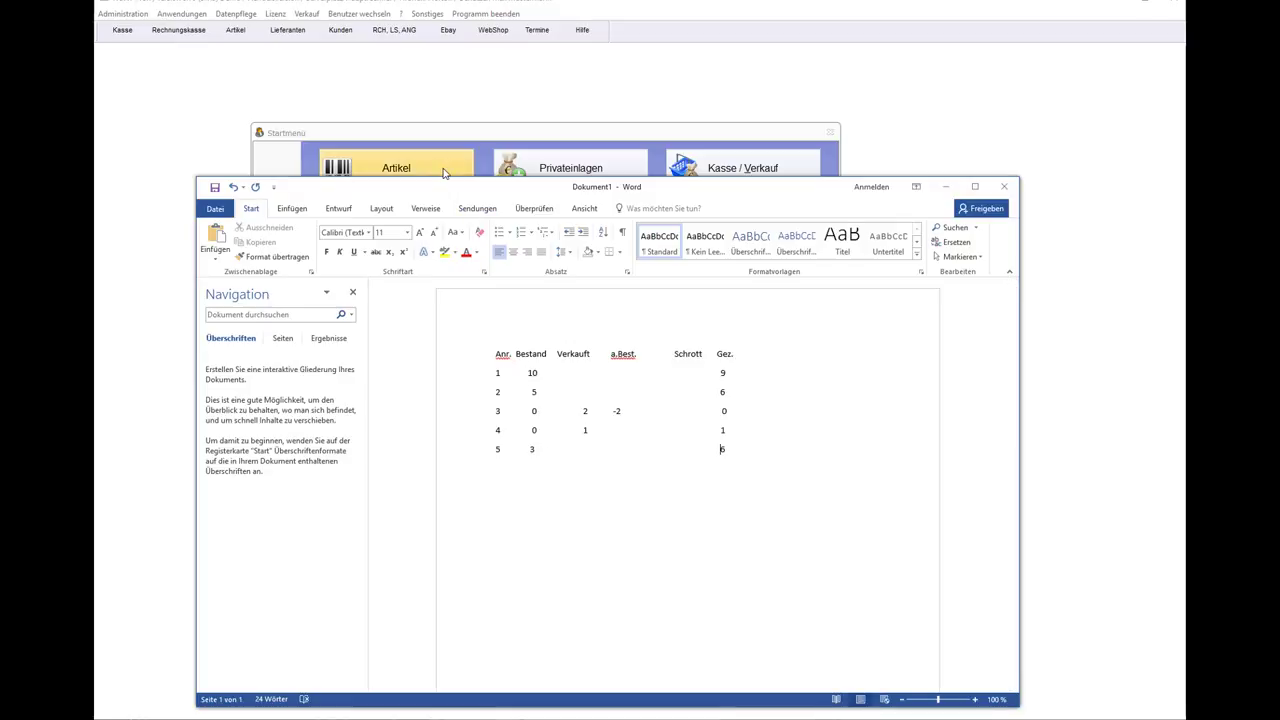
Switch to WaWi-Profi and open the article master data (Artikelstamm).
triple_click(553, 373)
left_click(396, 165)
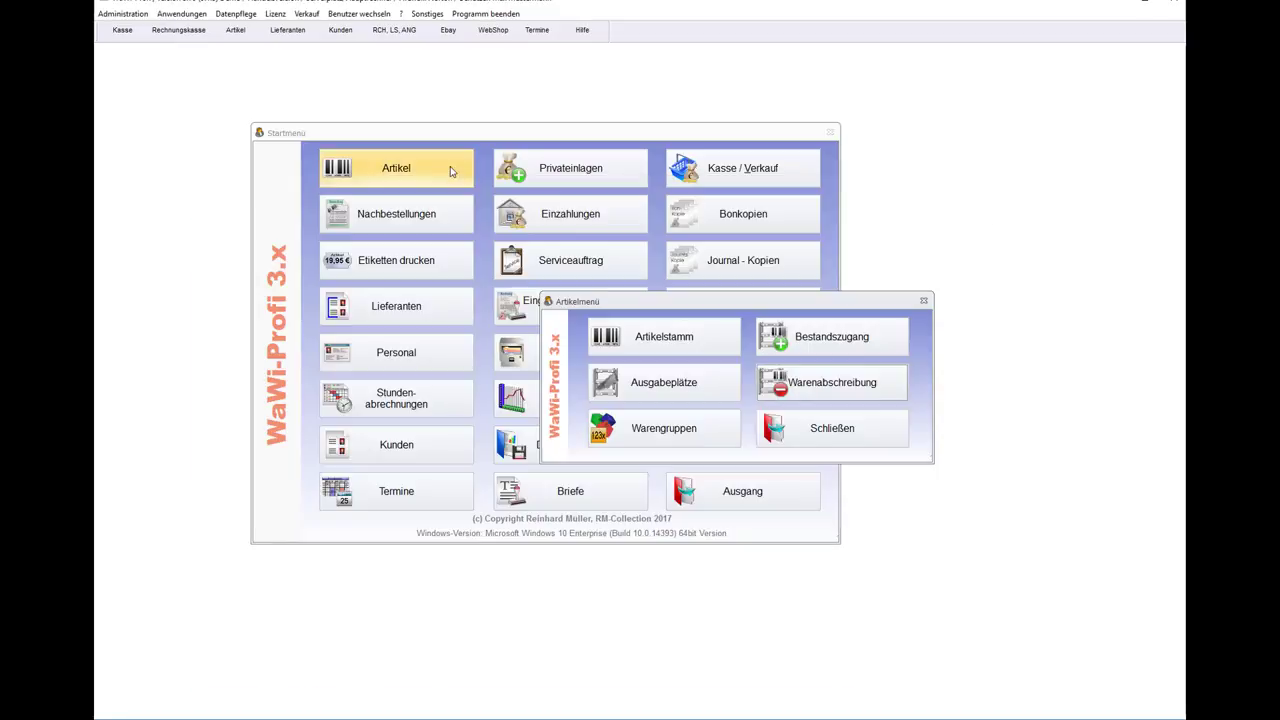
left_click(682, 346)
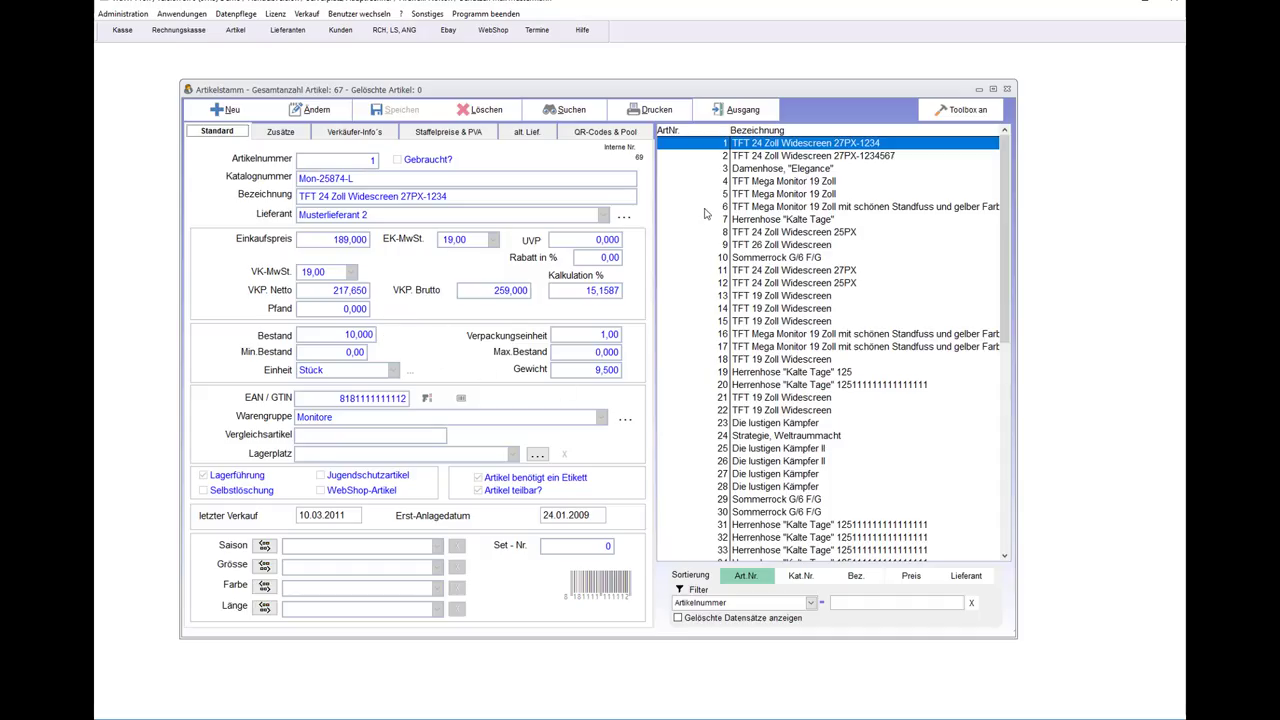
Switch to Word and enter a.Best. values of 10 for article 1 and 5 for article 2.
key("alt+Tab")
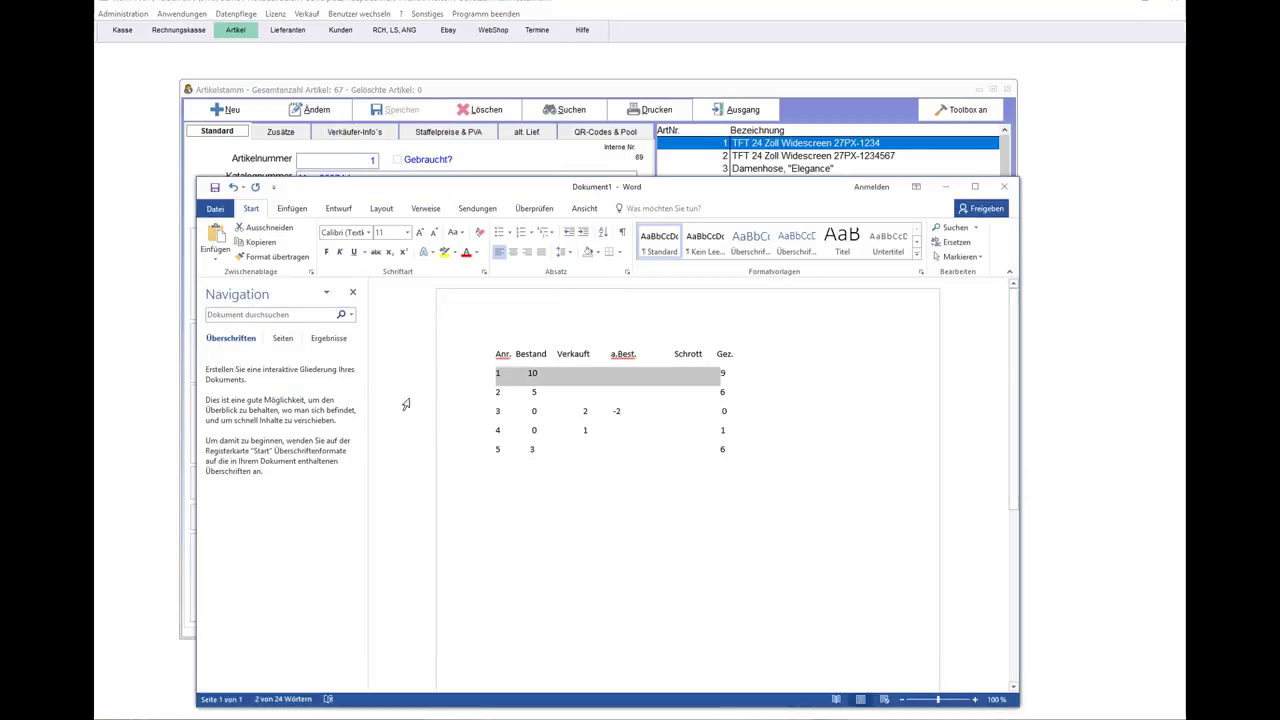
left_click(616, 375)
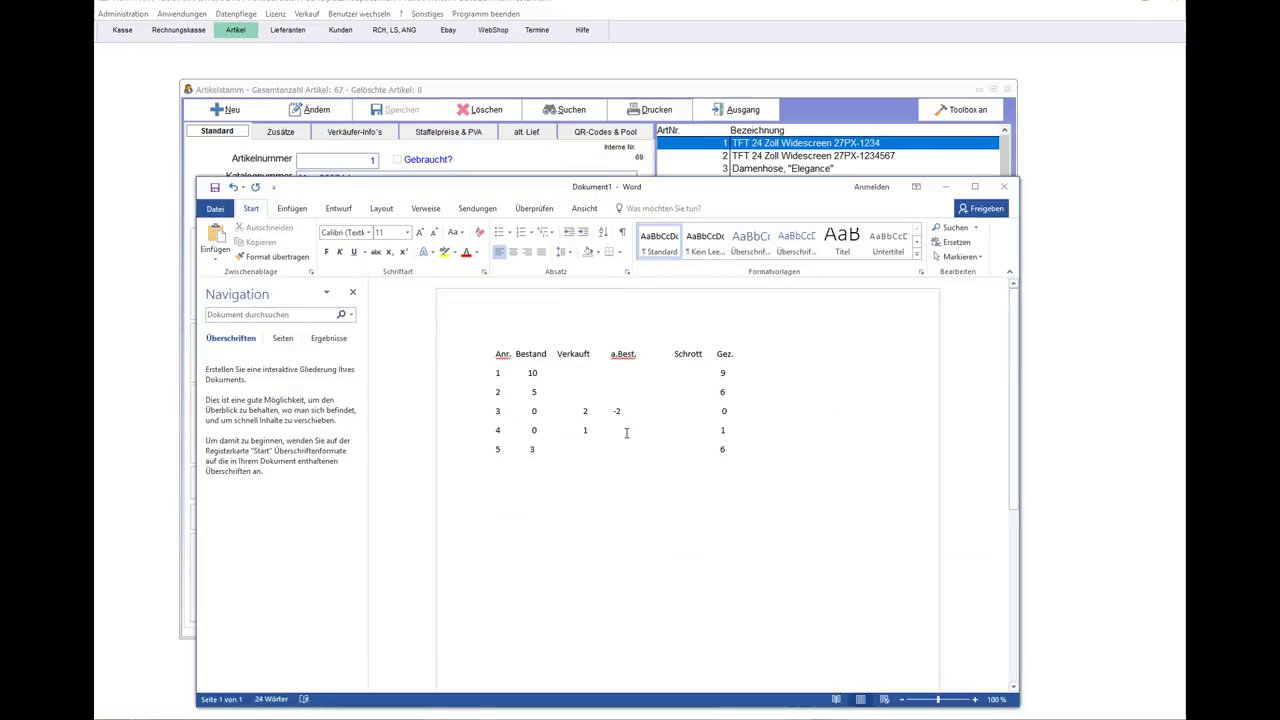
type("10")
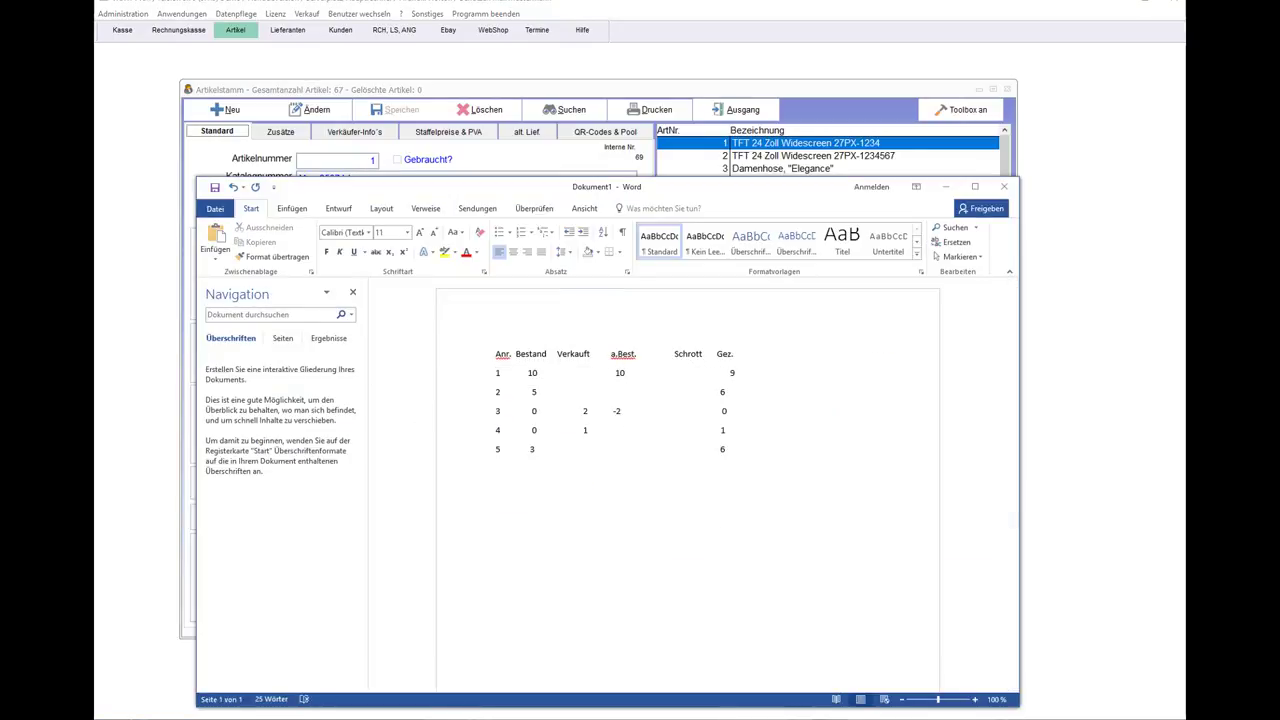
key("BackSpace")
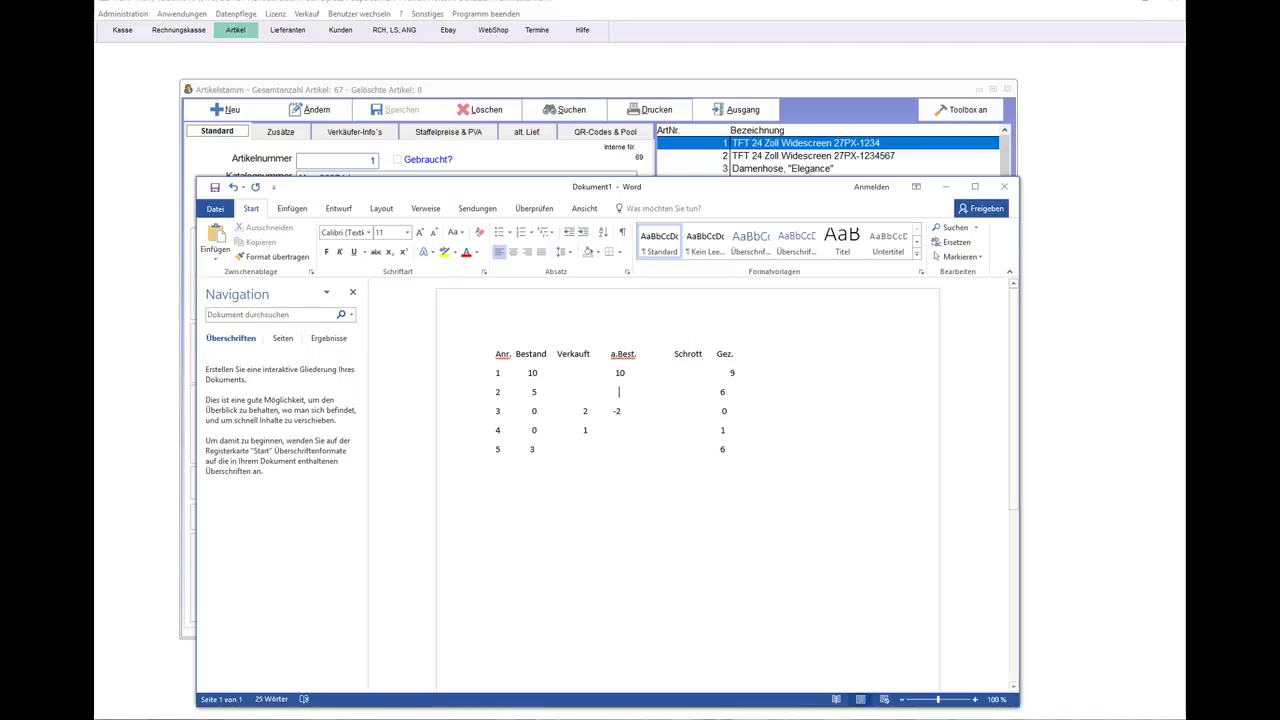
type("5")
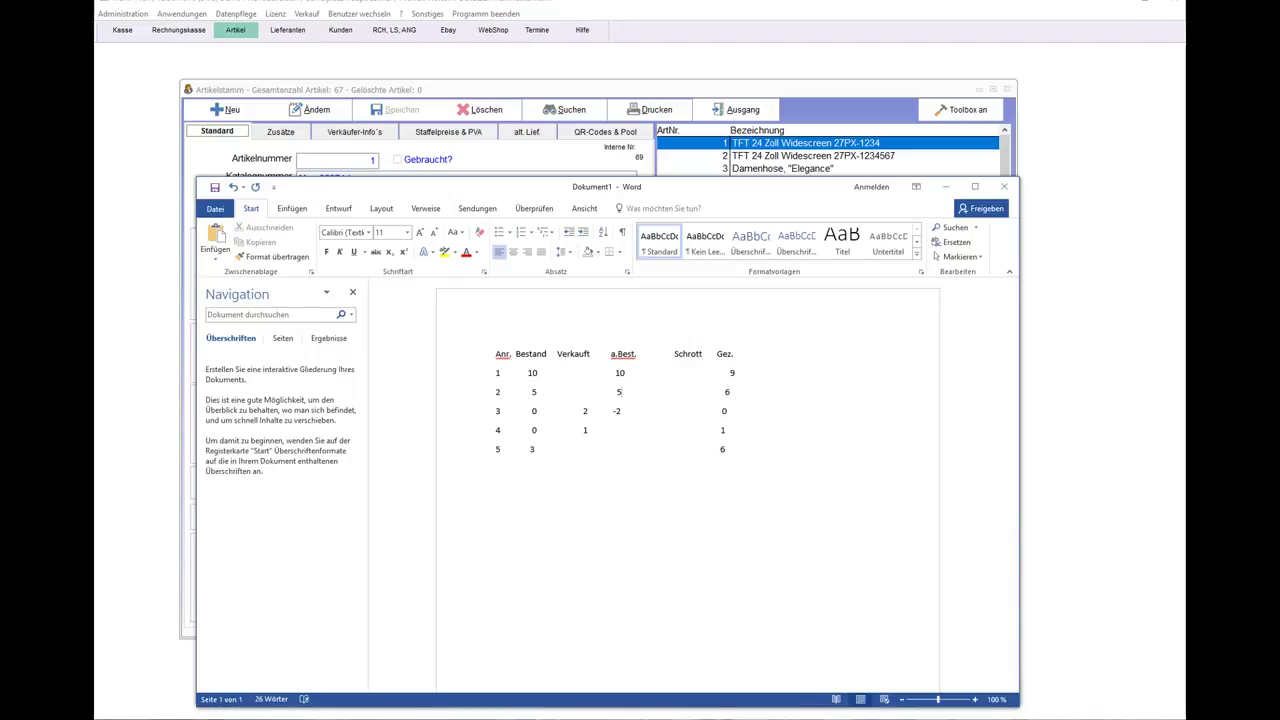
Compare the stock of articles 2 and 3 in the WaWi-Profi article master with the Word table.
left_click(752, 158)
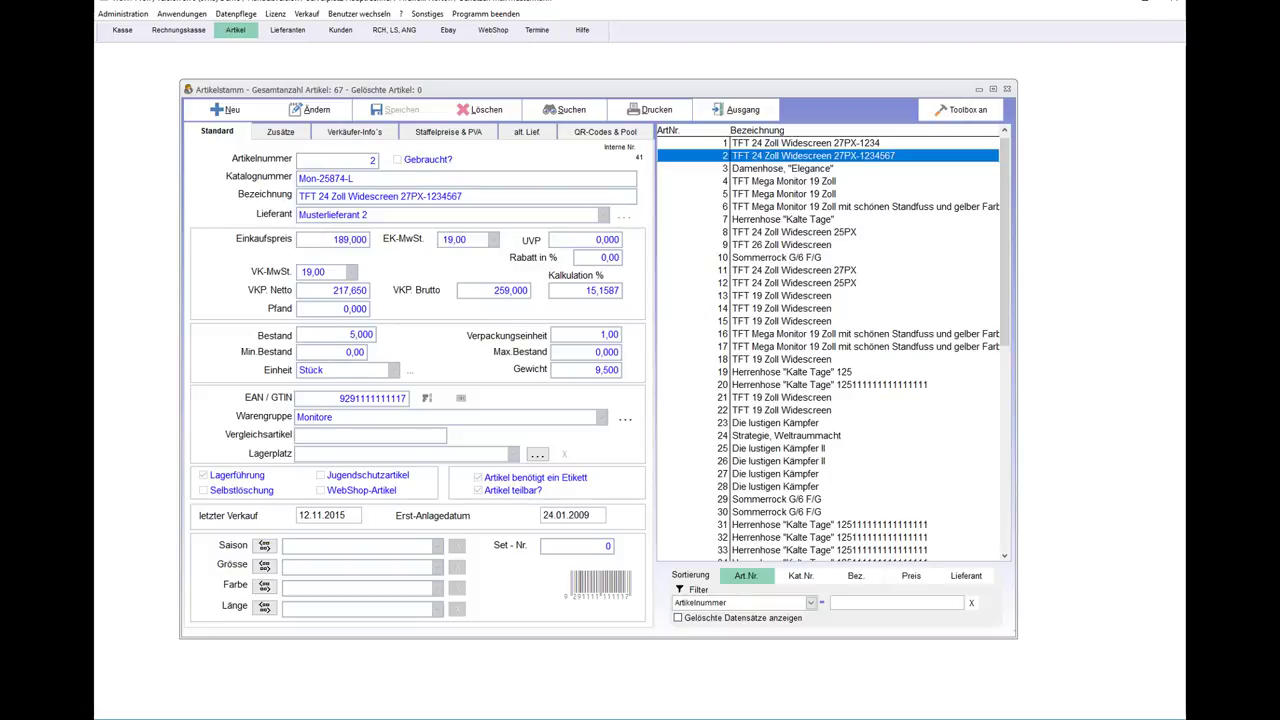
key("alt+Tab")
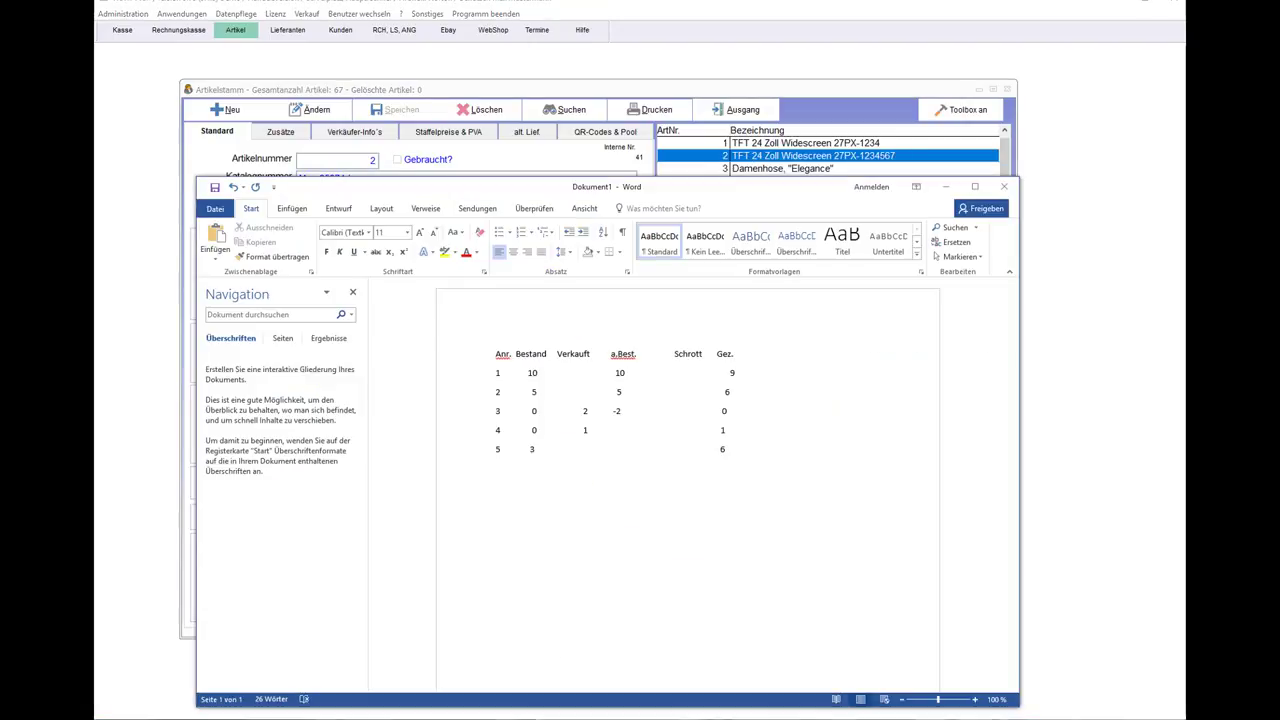
double_click(533, 412)
double_click(586, 412)
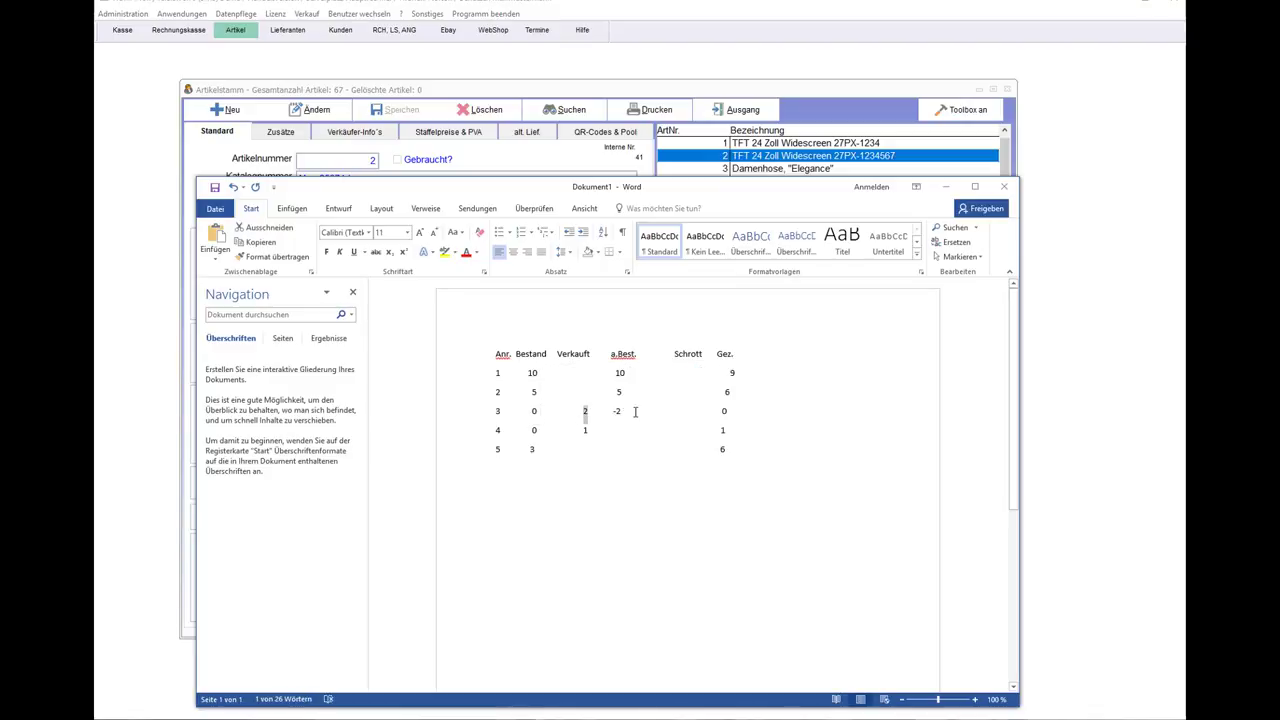
left_click(625, 421)
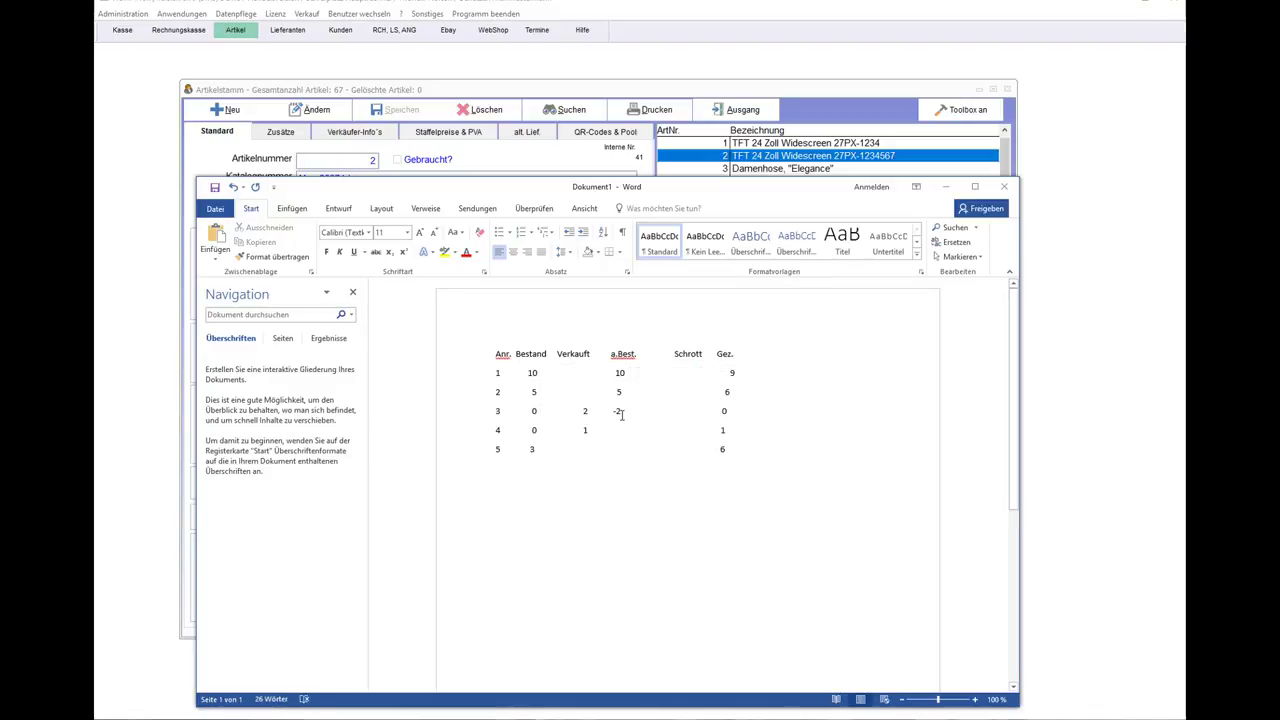
left_click(740, 169)
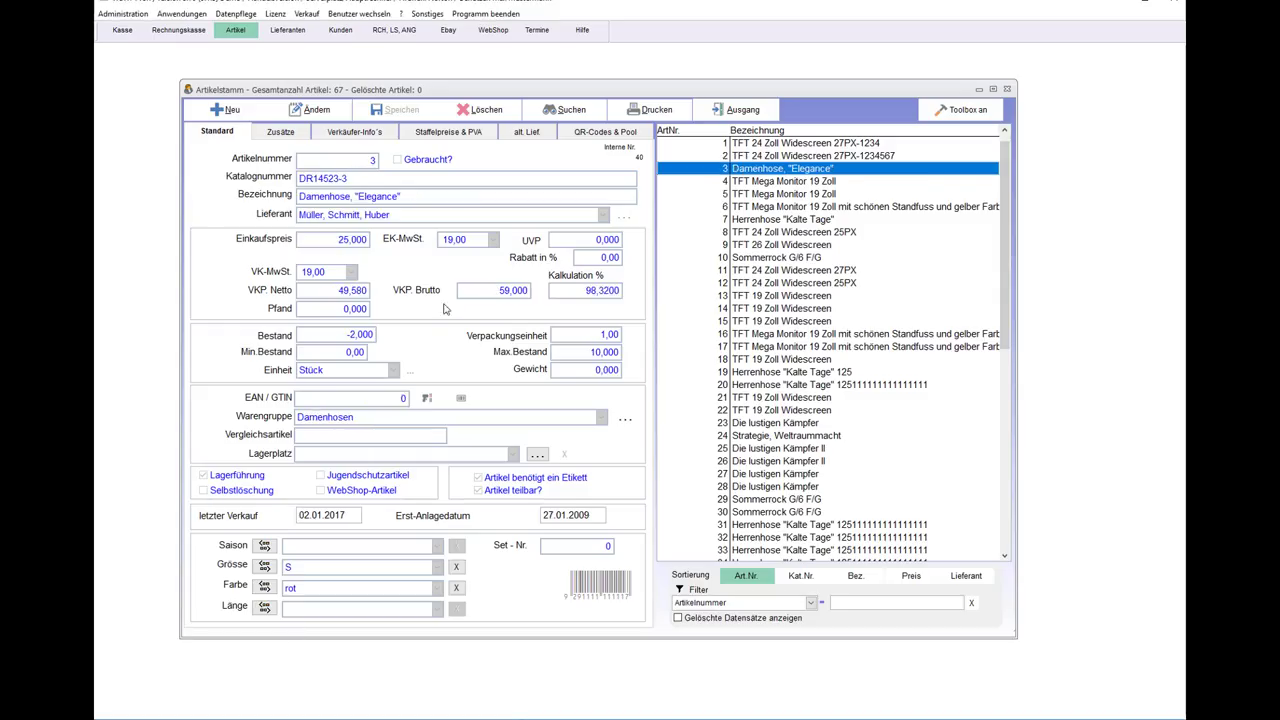
Review the stock control overview (Bestandskontrolle) of article 2 and close it.
left_click(765, 157)
double_click(765, 157)
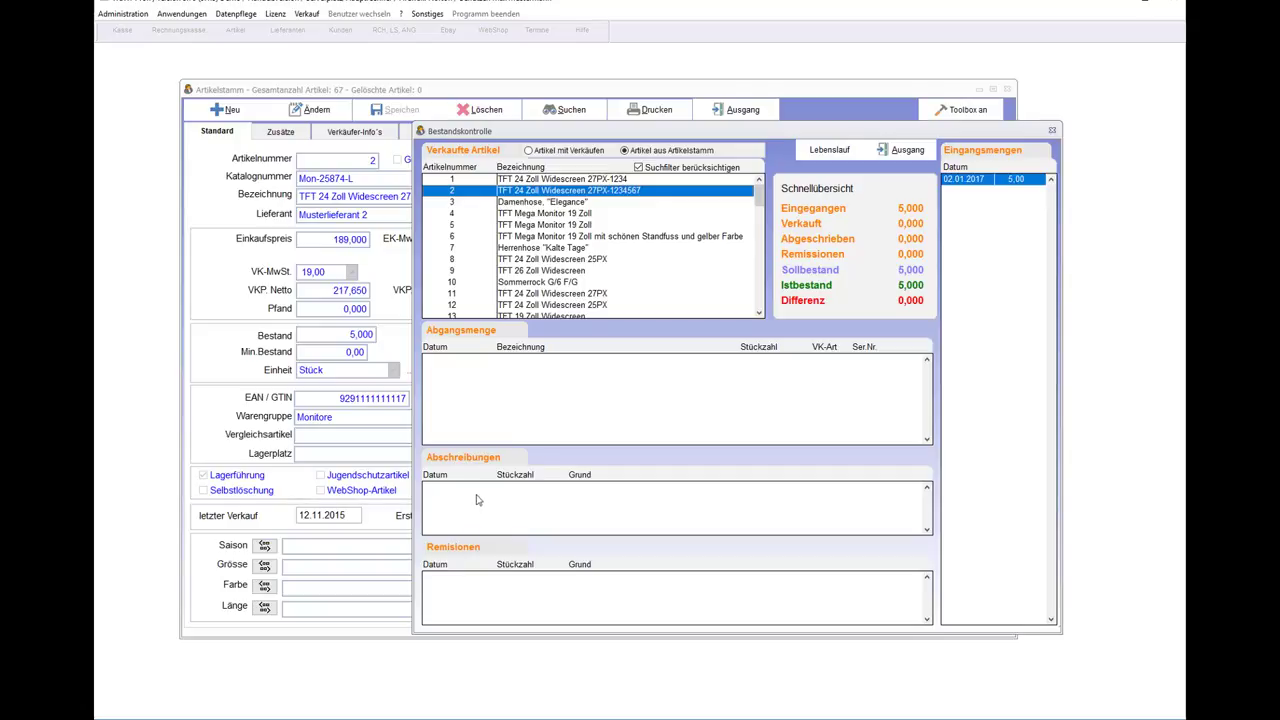
left_click(905, 150)
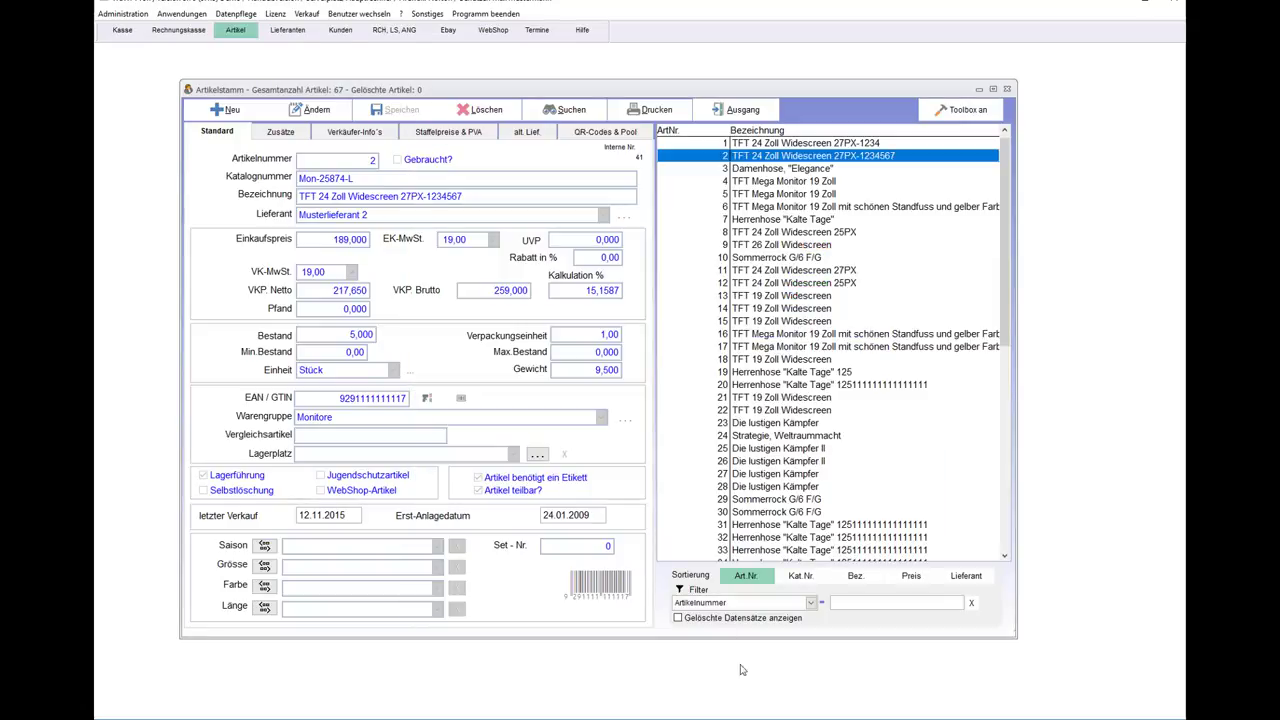
Switch to Word and enter -1 in article 4's row of the stock table.
key("alt+Tab")
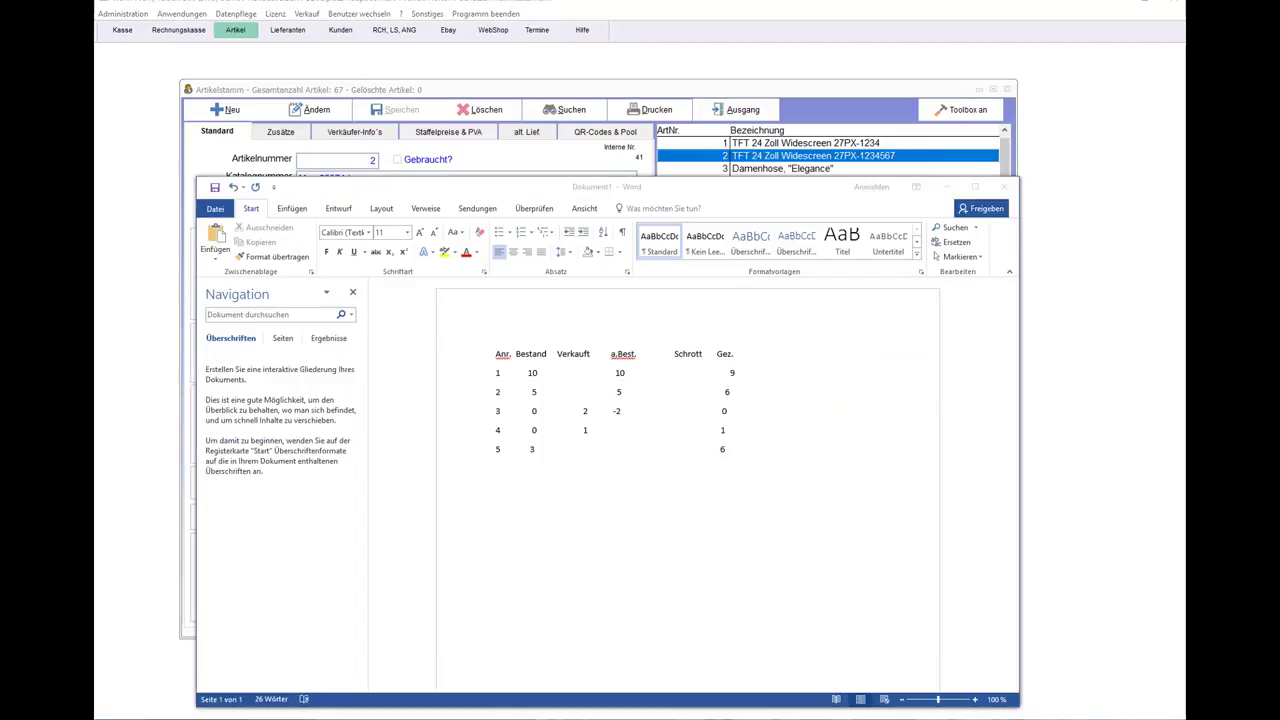
left_click(534, 430)
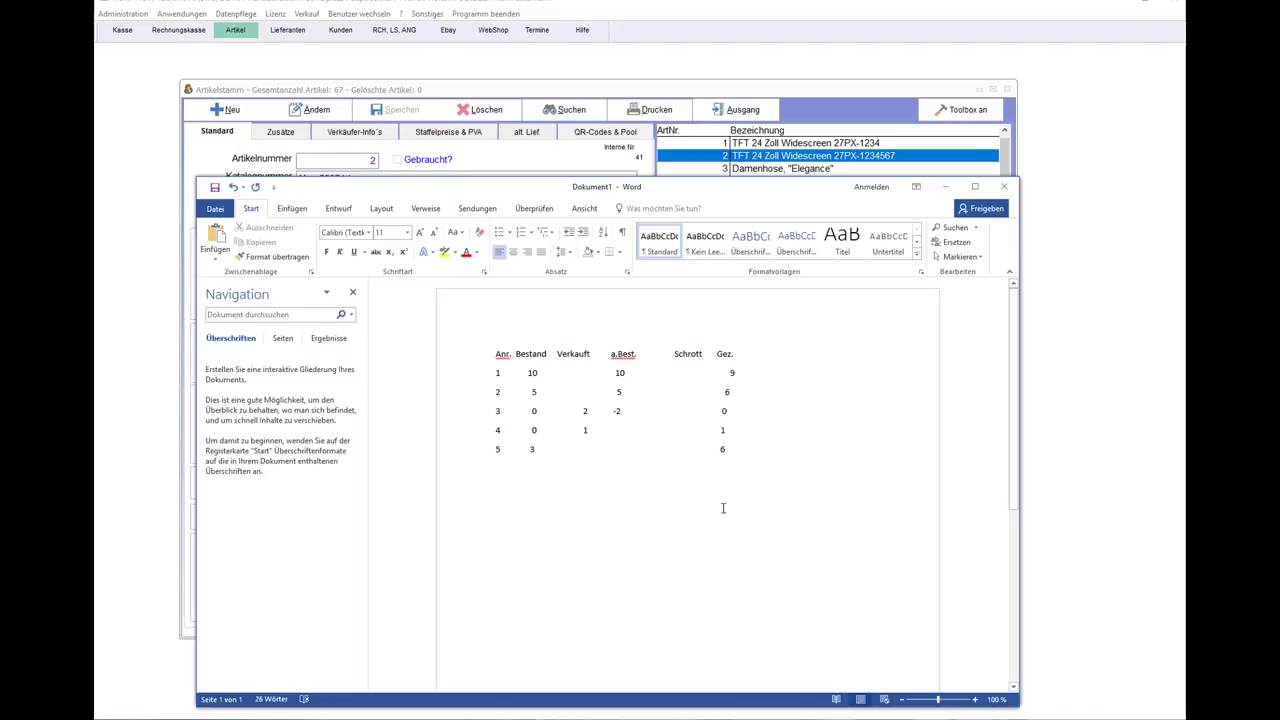
type("-1")
Switch to WaWi-Profi, check the stock of articles 4 and 5, and close the article master and article menu.
left_click(644, 97)
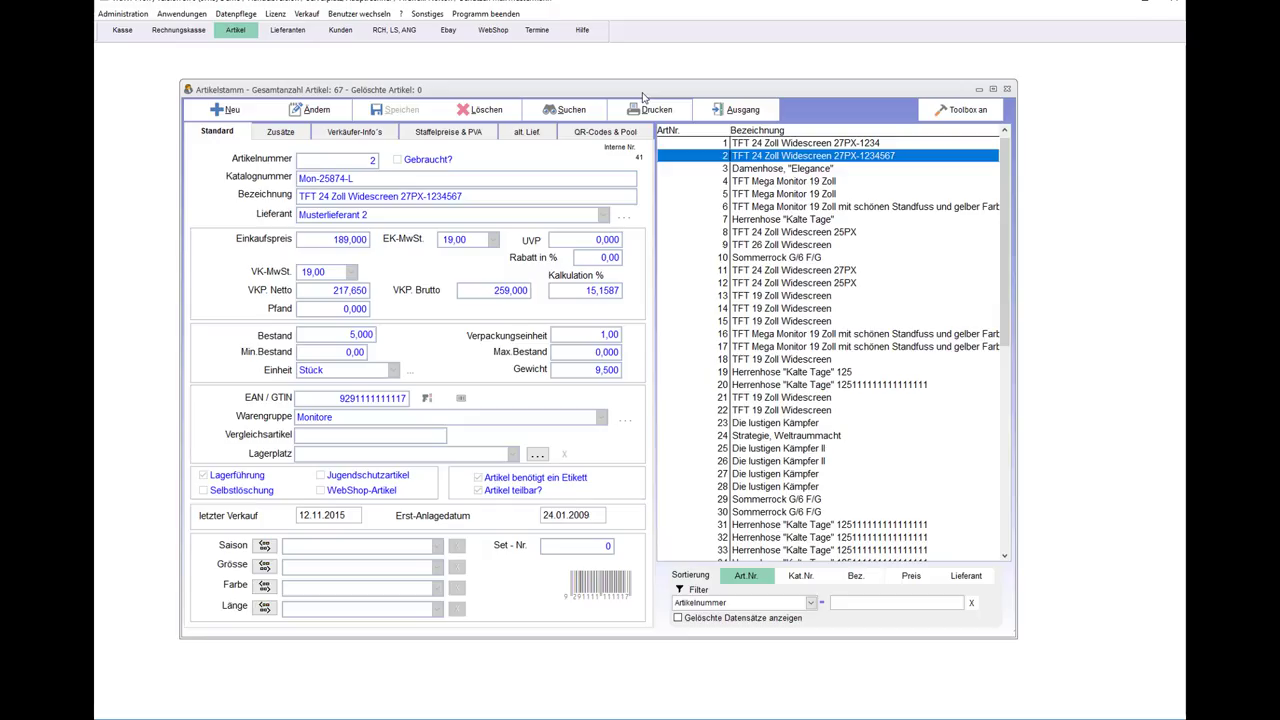
left_click(757, 185)
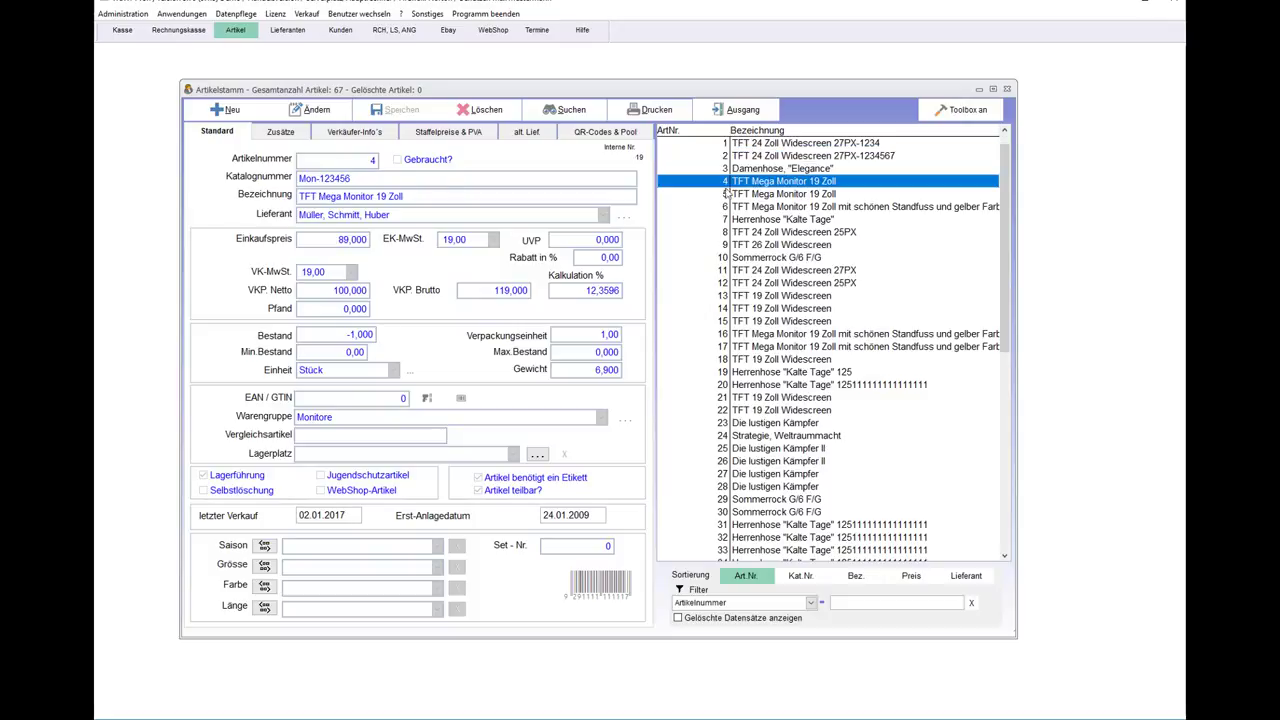
left_click(782, 194)
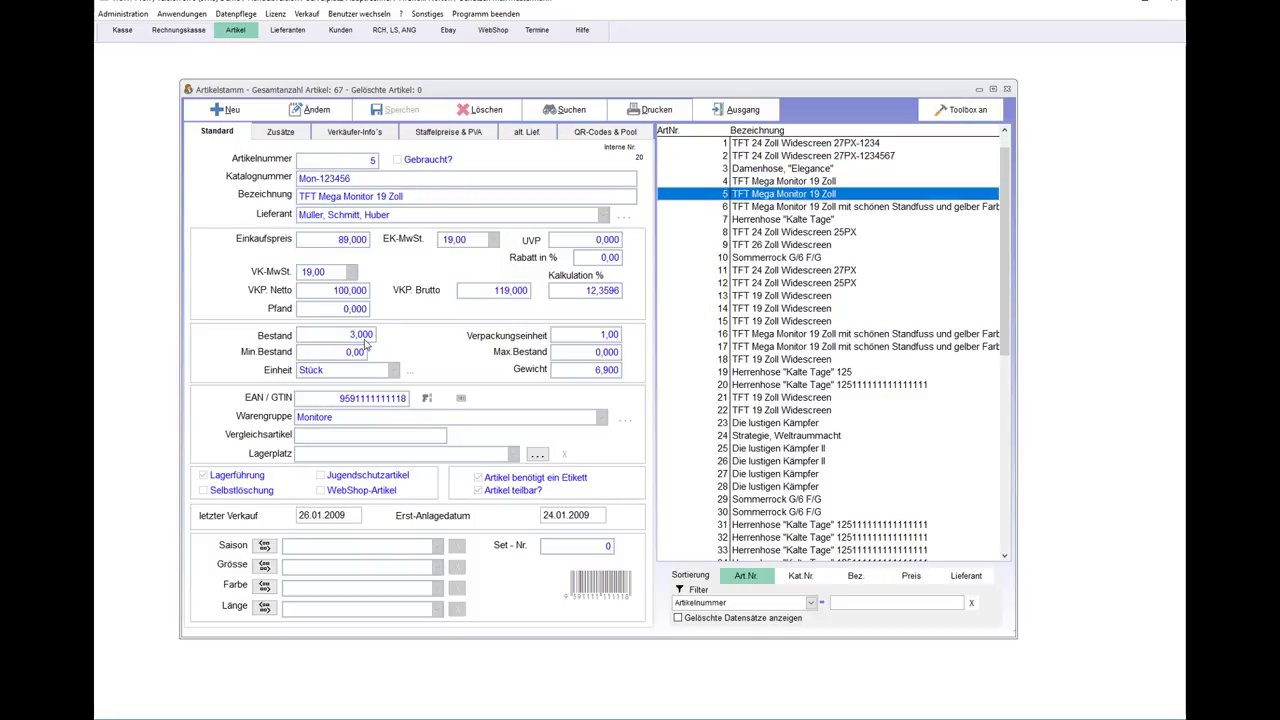
left_click(752, 115)
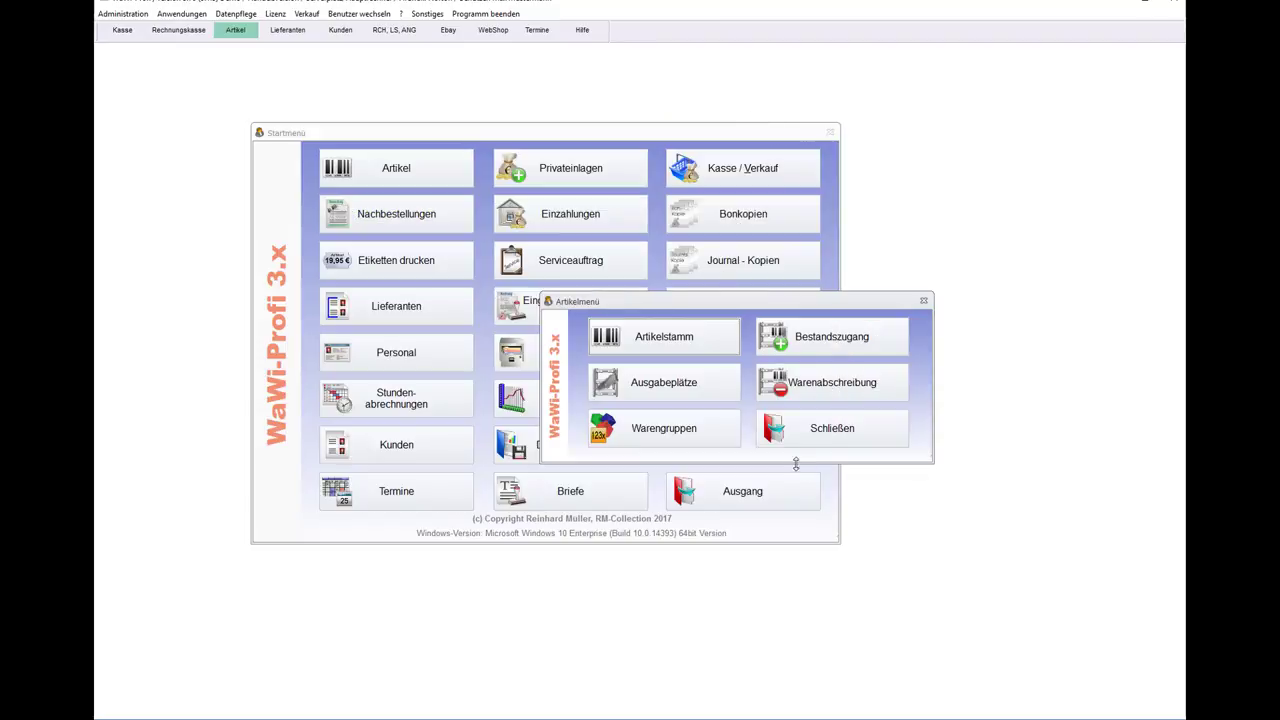
left_click(833, 431)
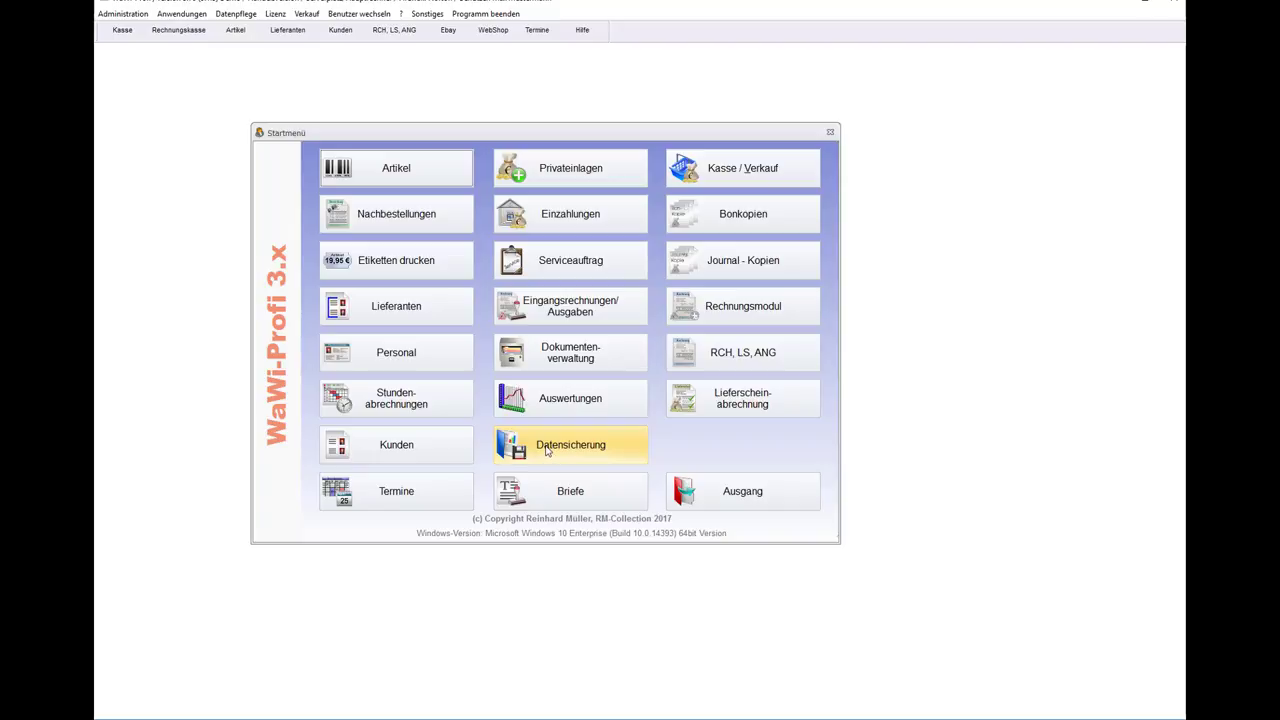
Switch to File Explorer and copy the backup file 20170102.wa3 from the Backup folder of WaWi_Profi3.
left_click(547, 451)
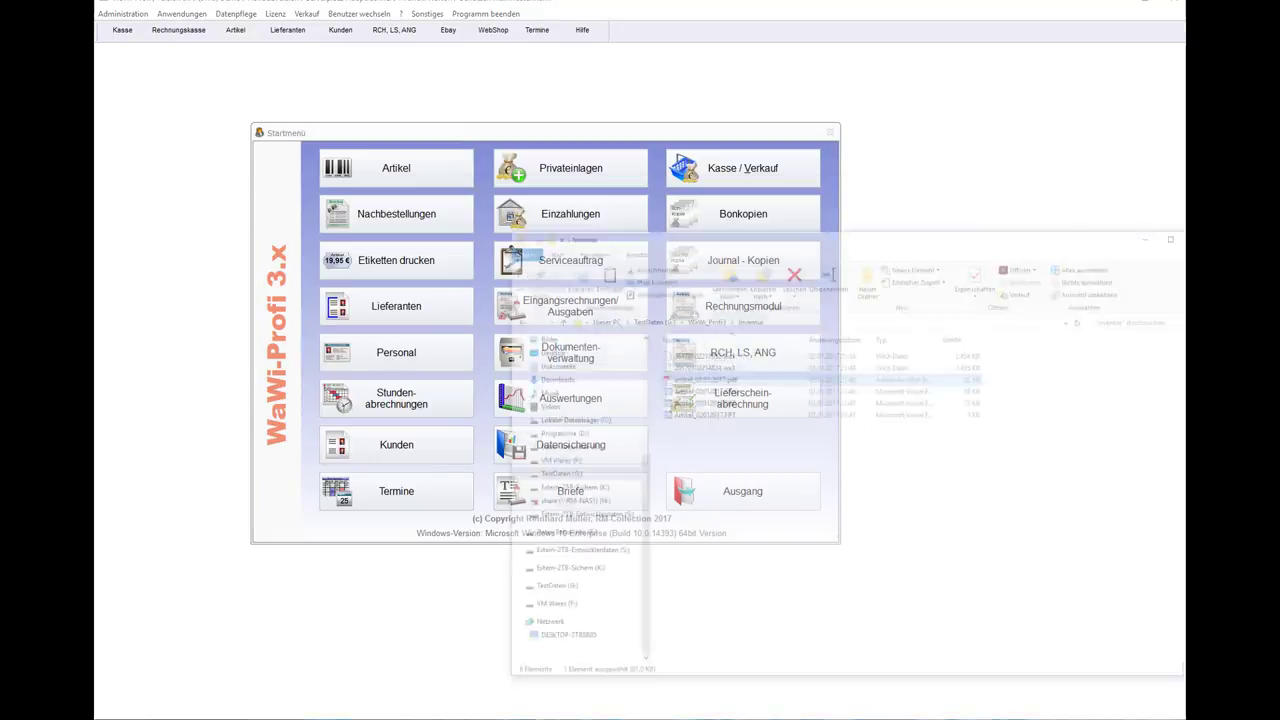
left_click(510, 239)
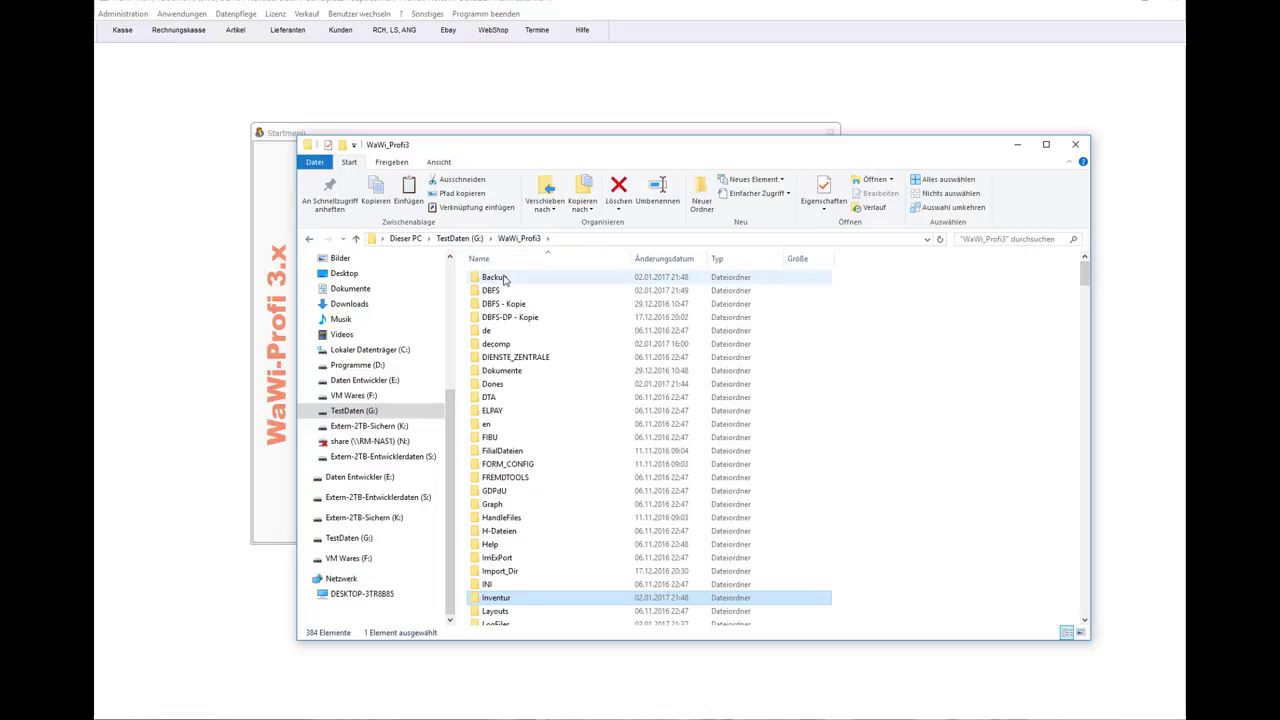
double_click(500, 278)
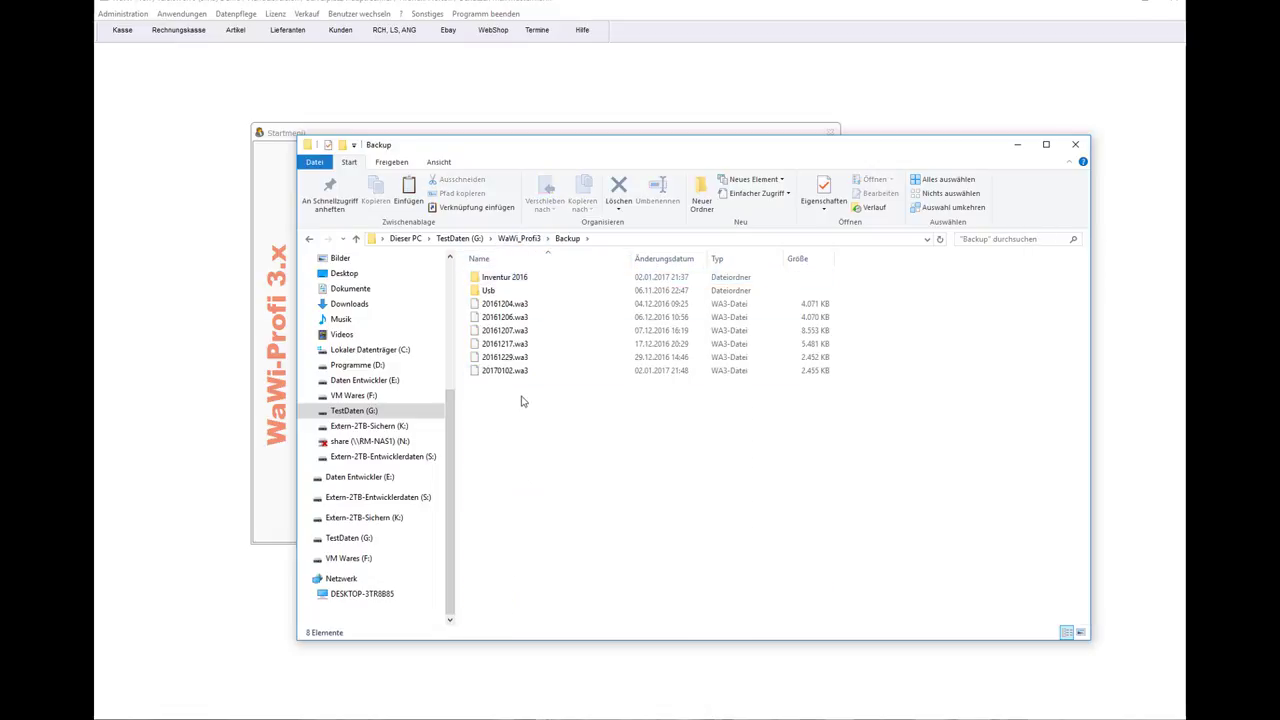
left_click(520, 372)
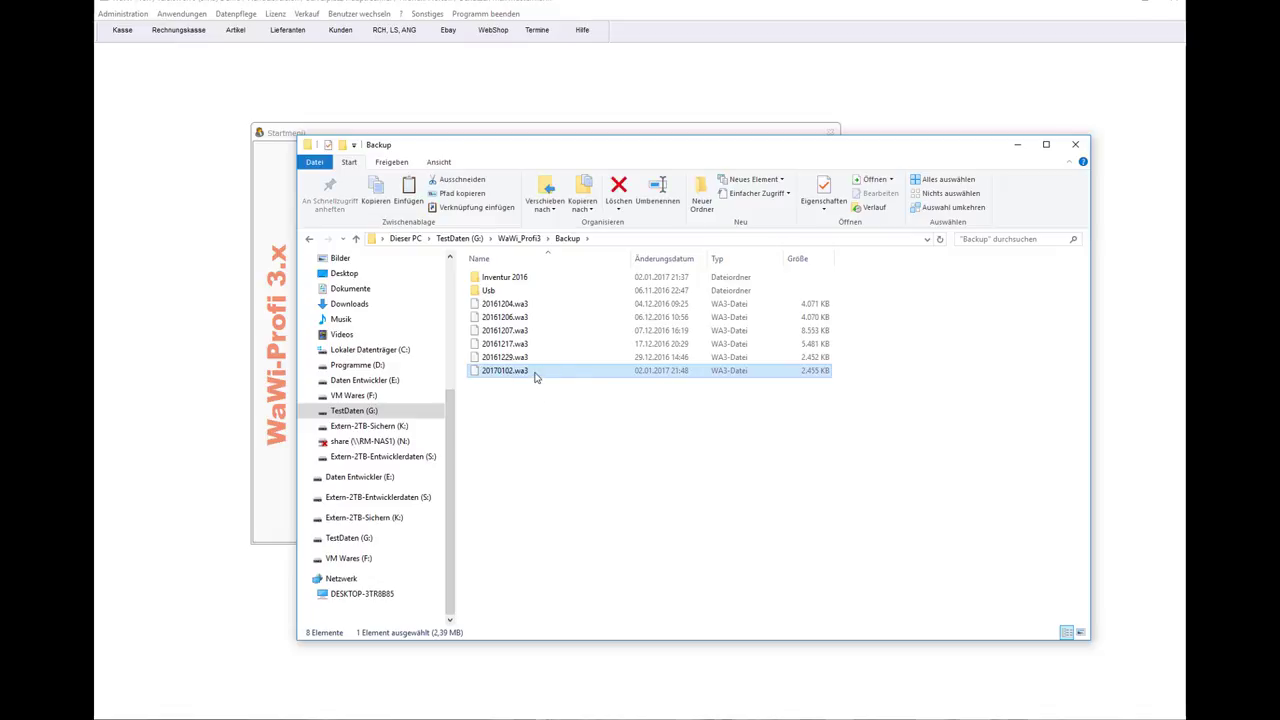
right_click(534, 375)
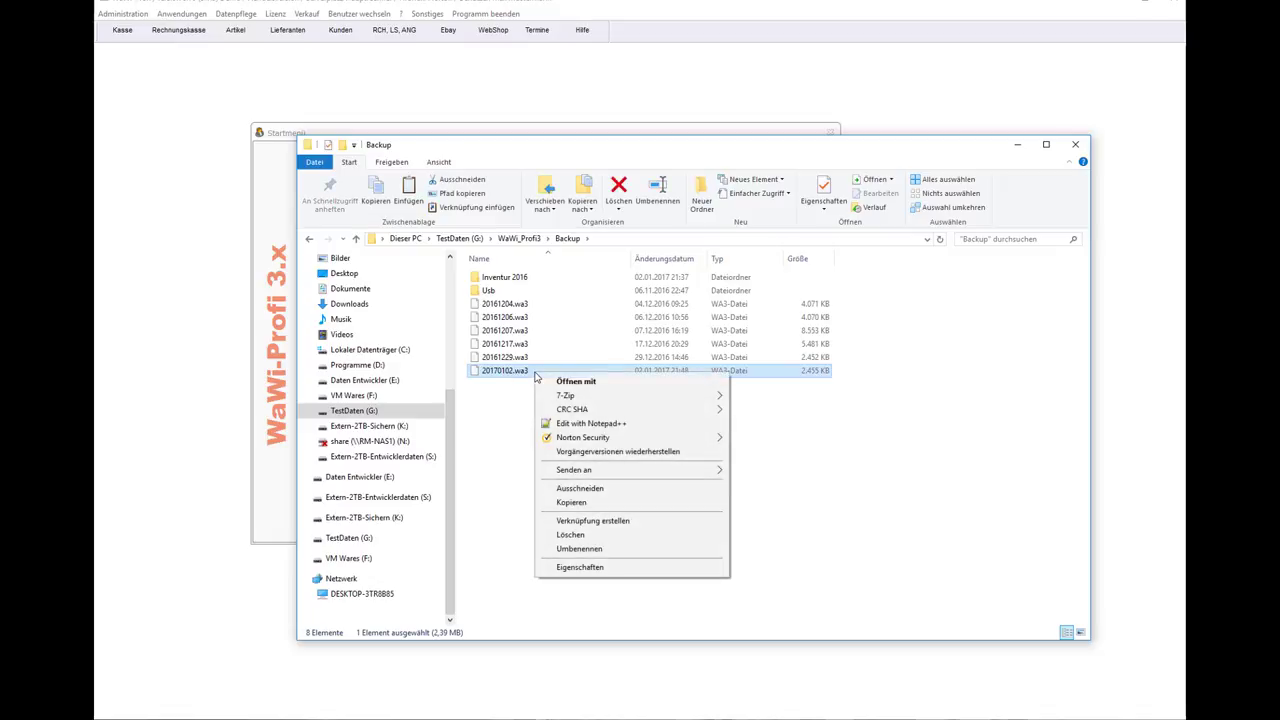
left_click(585, 497)
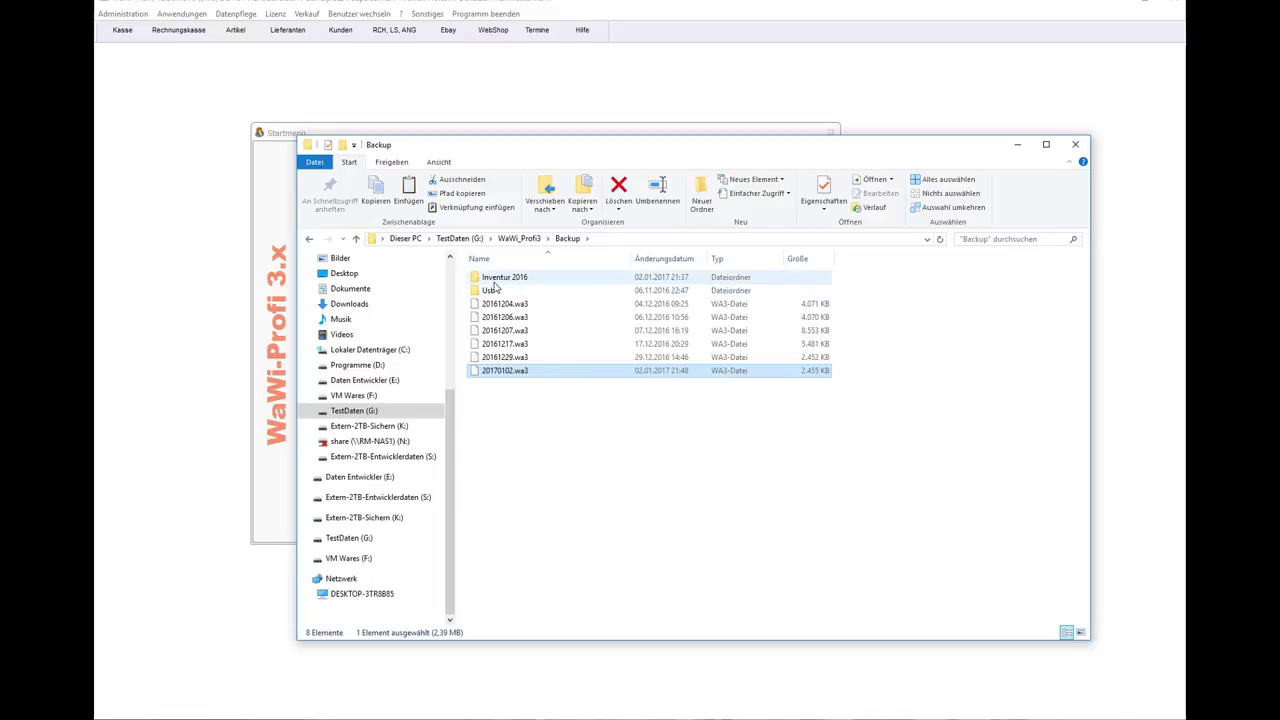
right_click(655, 550)
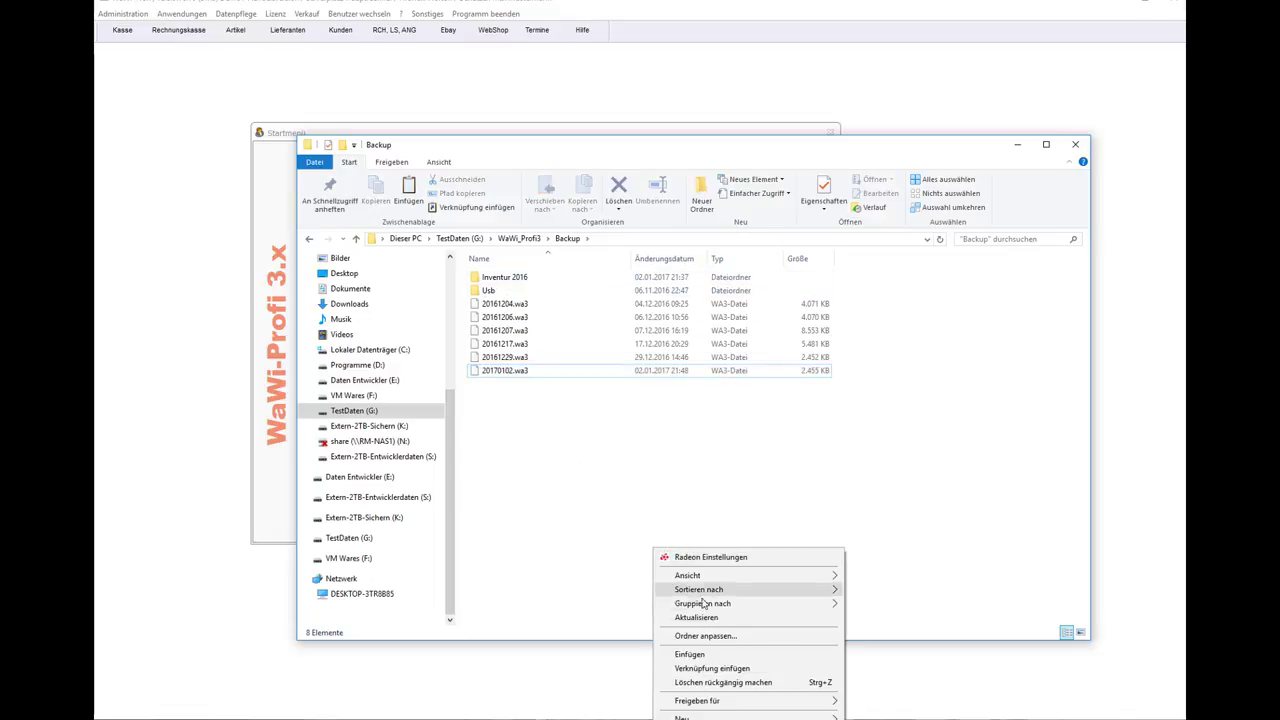
mouse_move(750, 716)
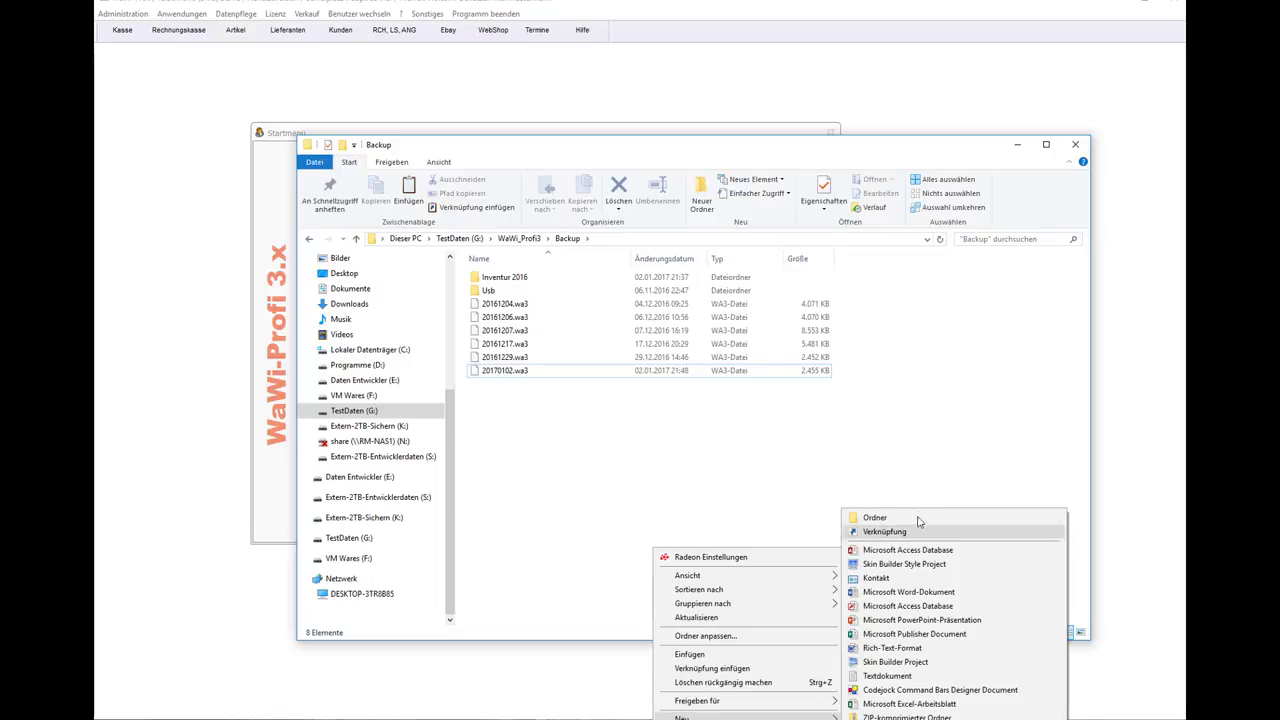
left_click(713, 516)
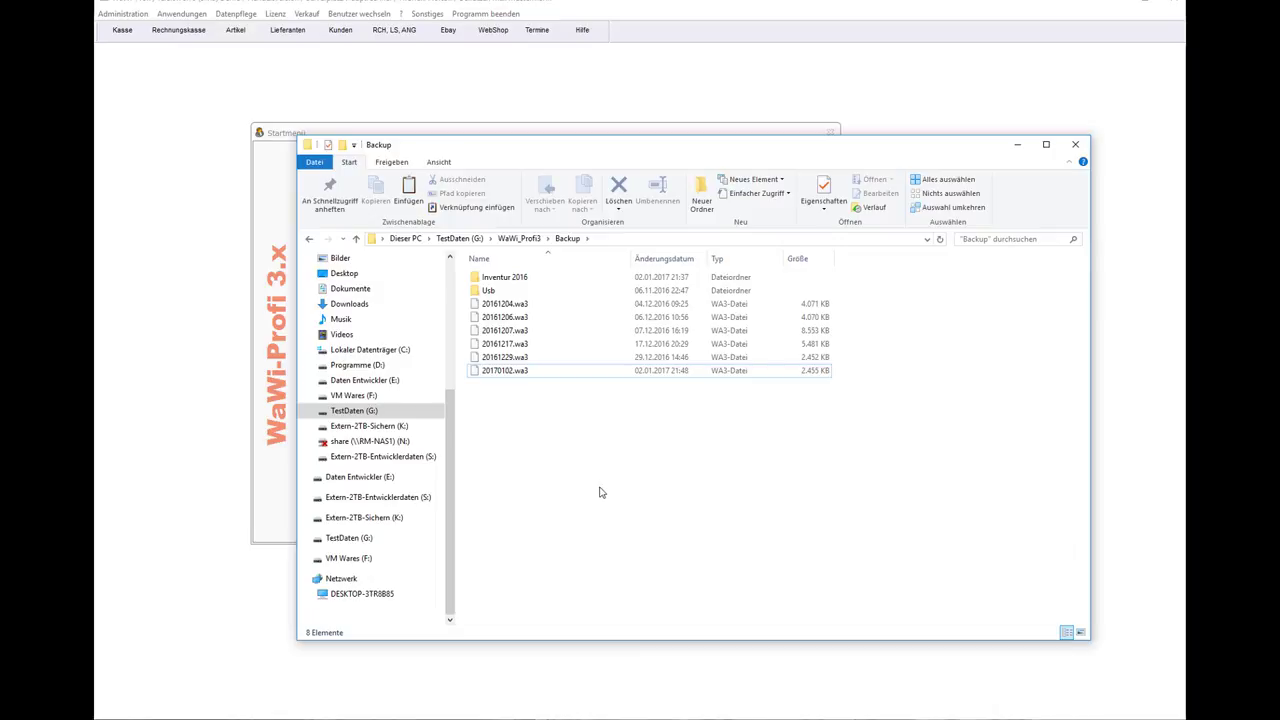
Paste the copied backup file 20170102.wa3 into the Inventur 2016 folder and close File Explorer.
double_click(502, 280)
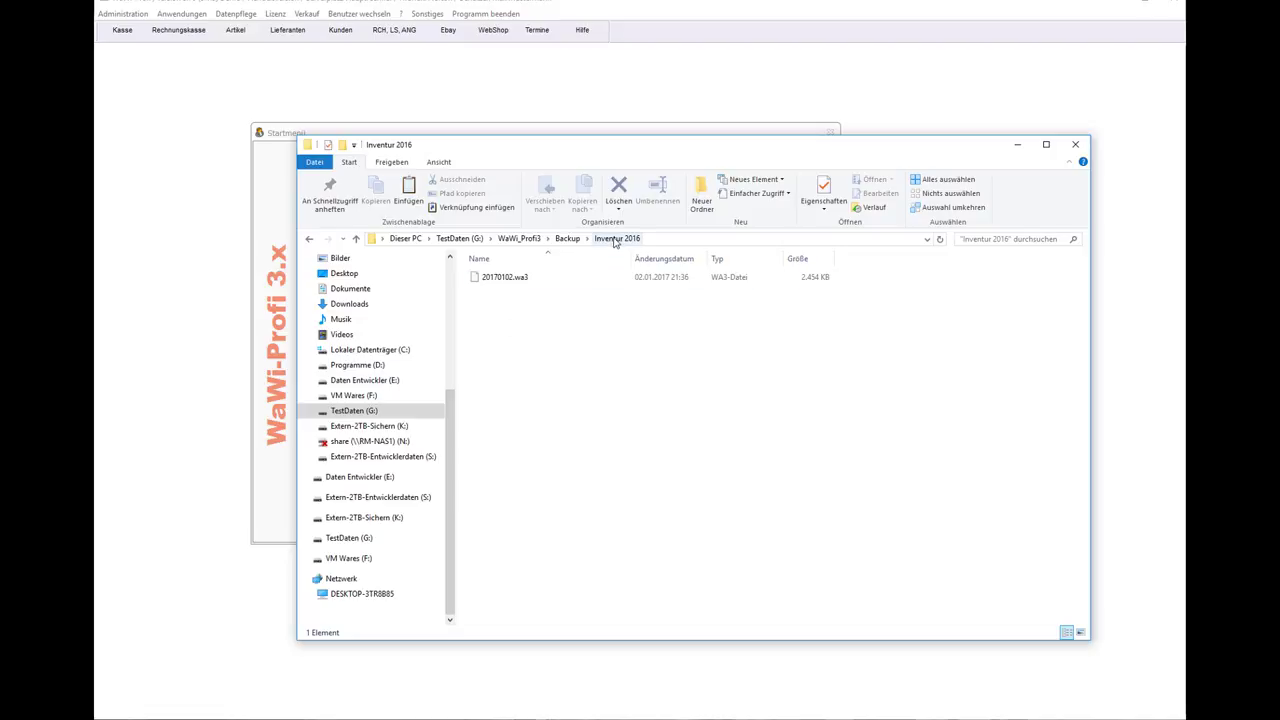
right_click(604, 361)
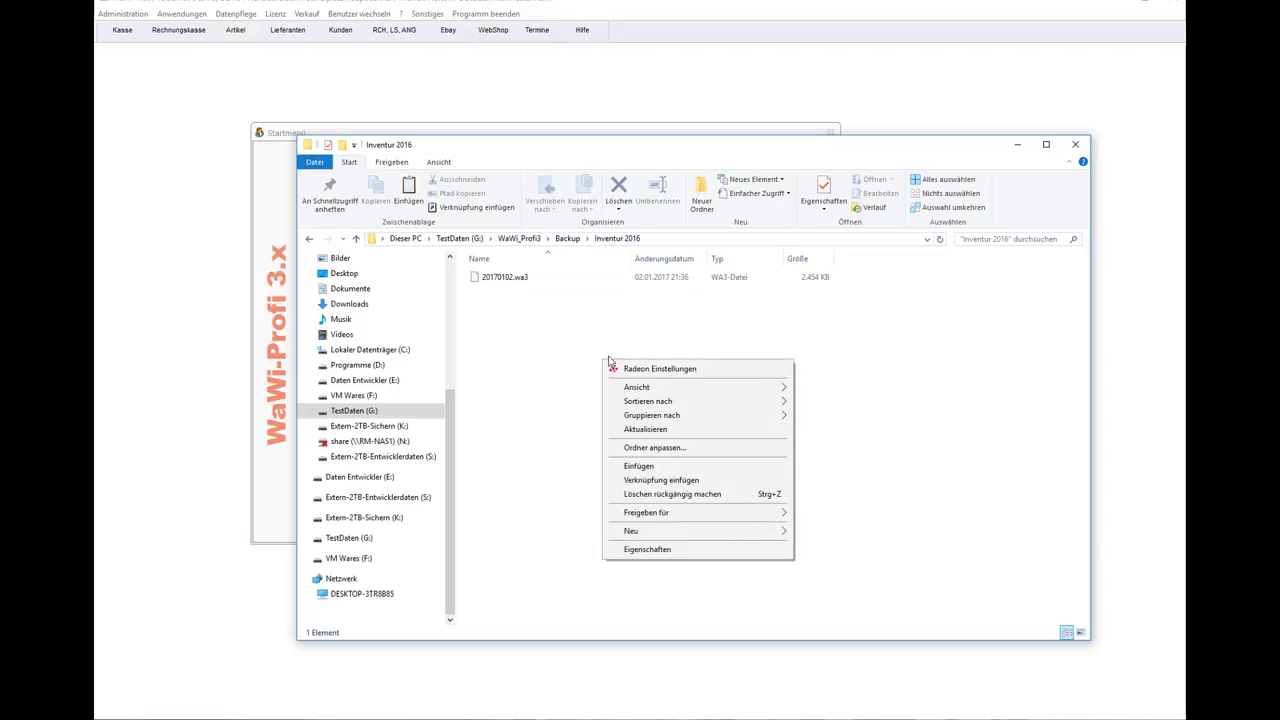
left_click(676, 468)
left_click(560, 275)
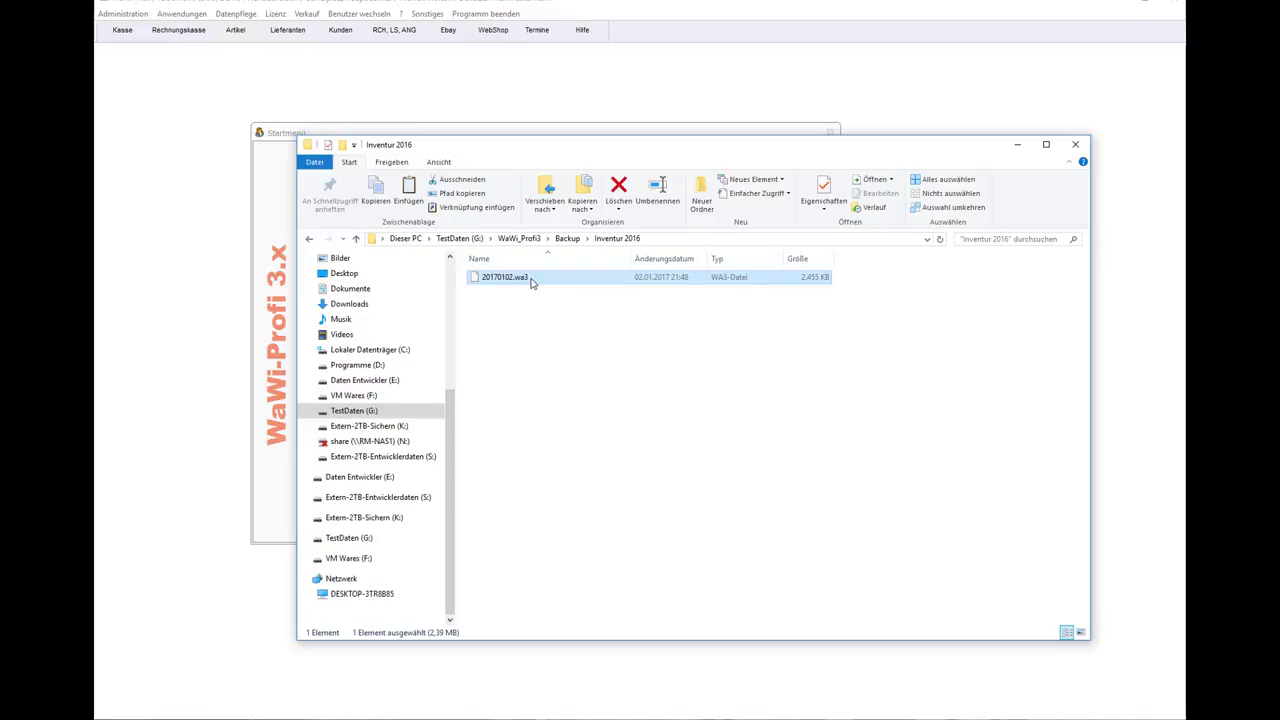
left_click(1076, 145)
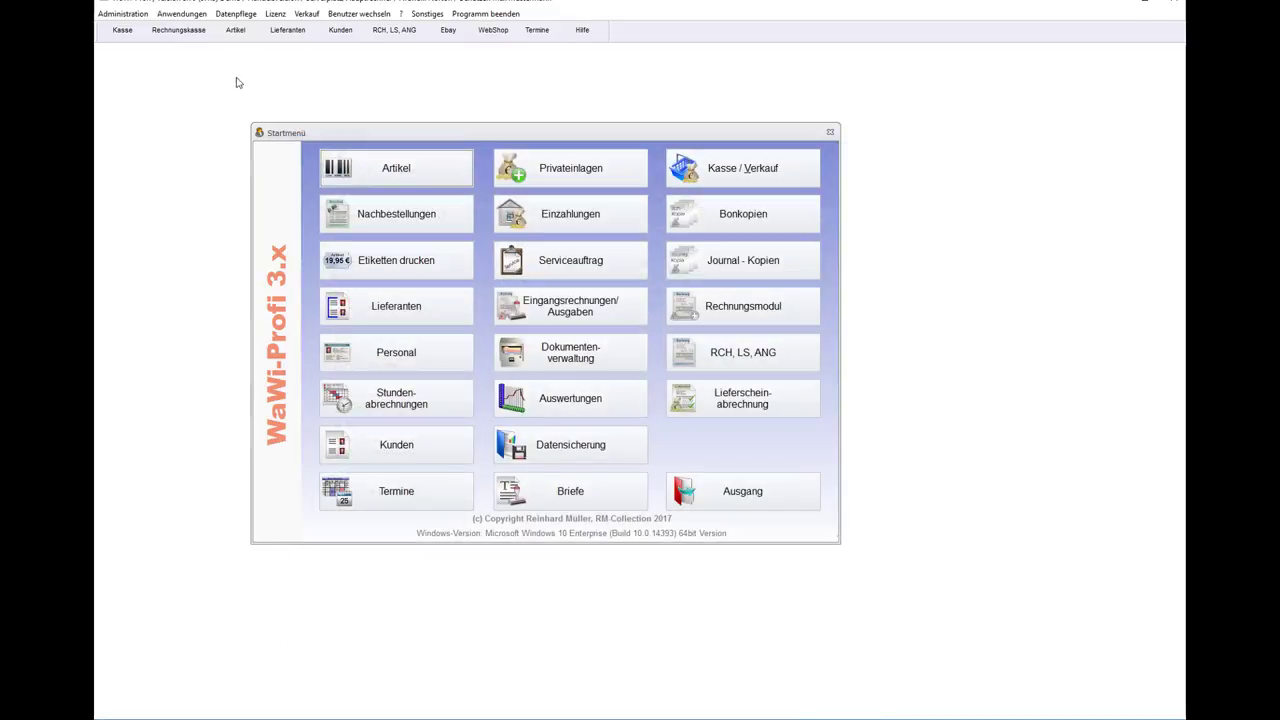
Open the inventory menu in WaWi-Profi and delete the complete existing inventory data, confirming the deletion.
left_click(183, 15)
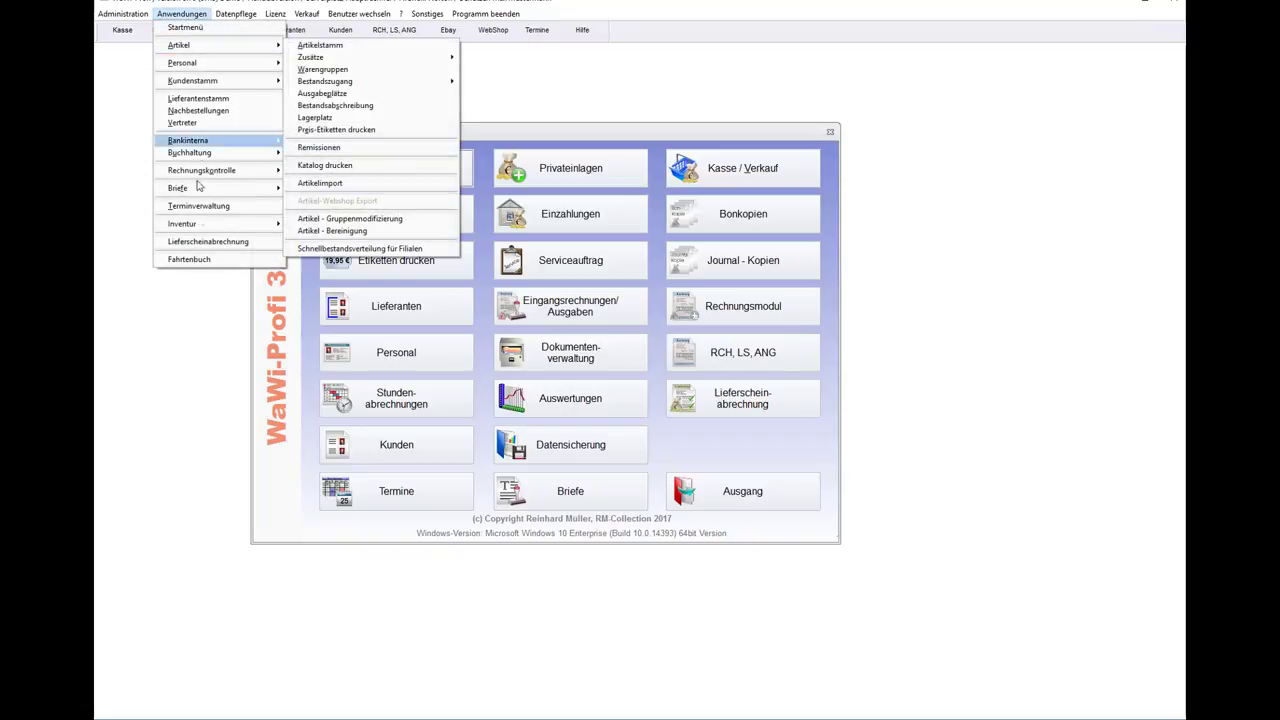
mouse_move(208, 228)
left_click(322, 224)
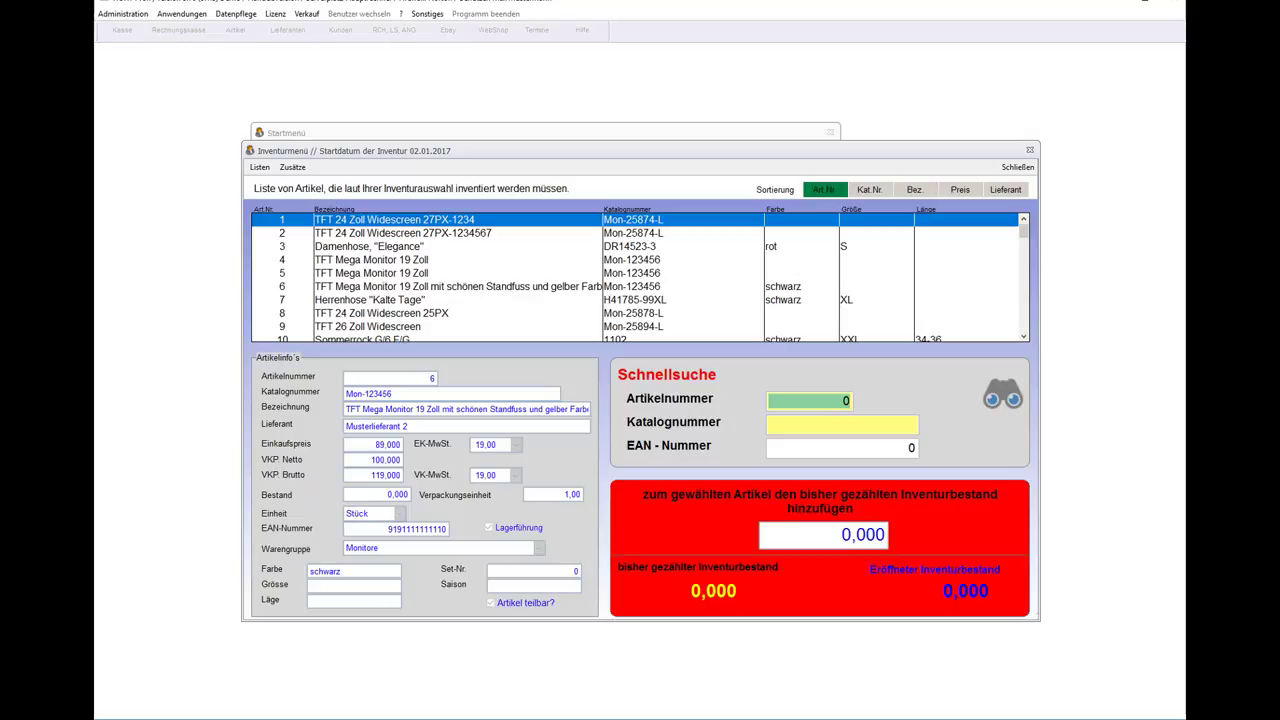
left_click(292, 167)
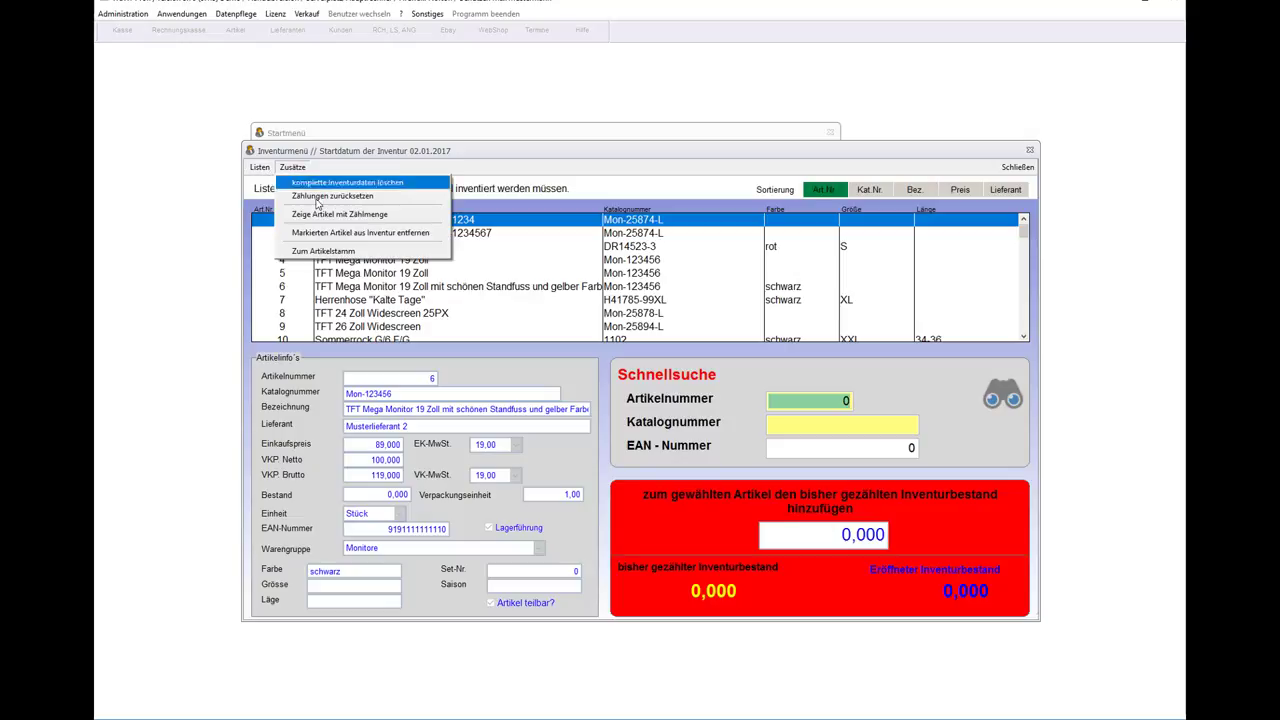
left_click(322, 183)
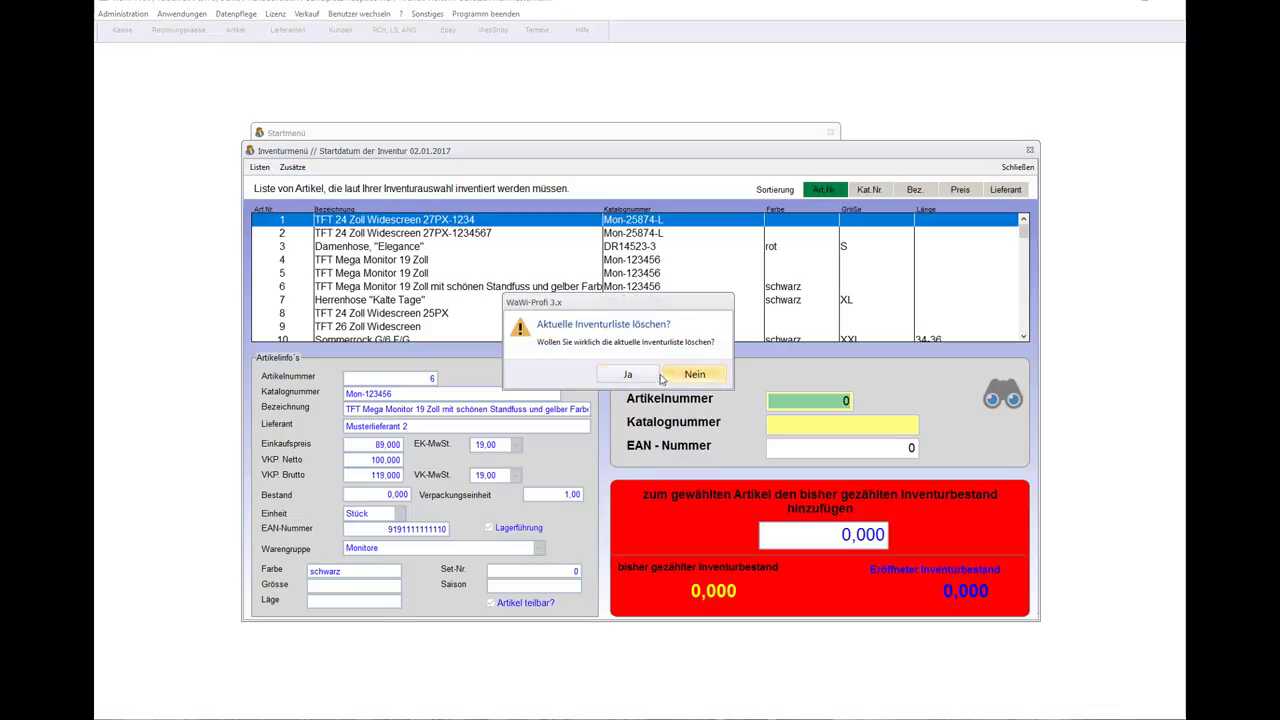
left_click(627, 374)
left_click(652, 392)
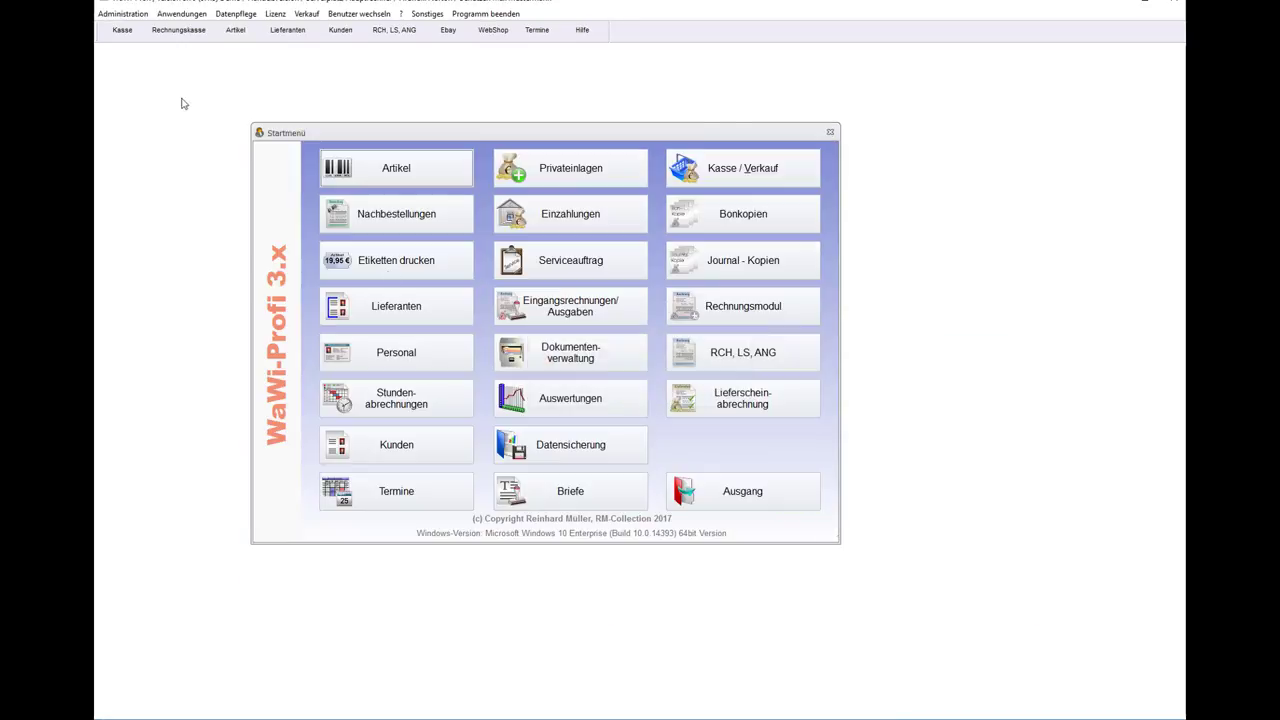
Begin a new inventory covering the complete article master (kompletter Artikelstamm) and confirm creating the inventory files.
left_click(181, 13)
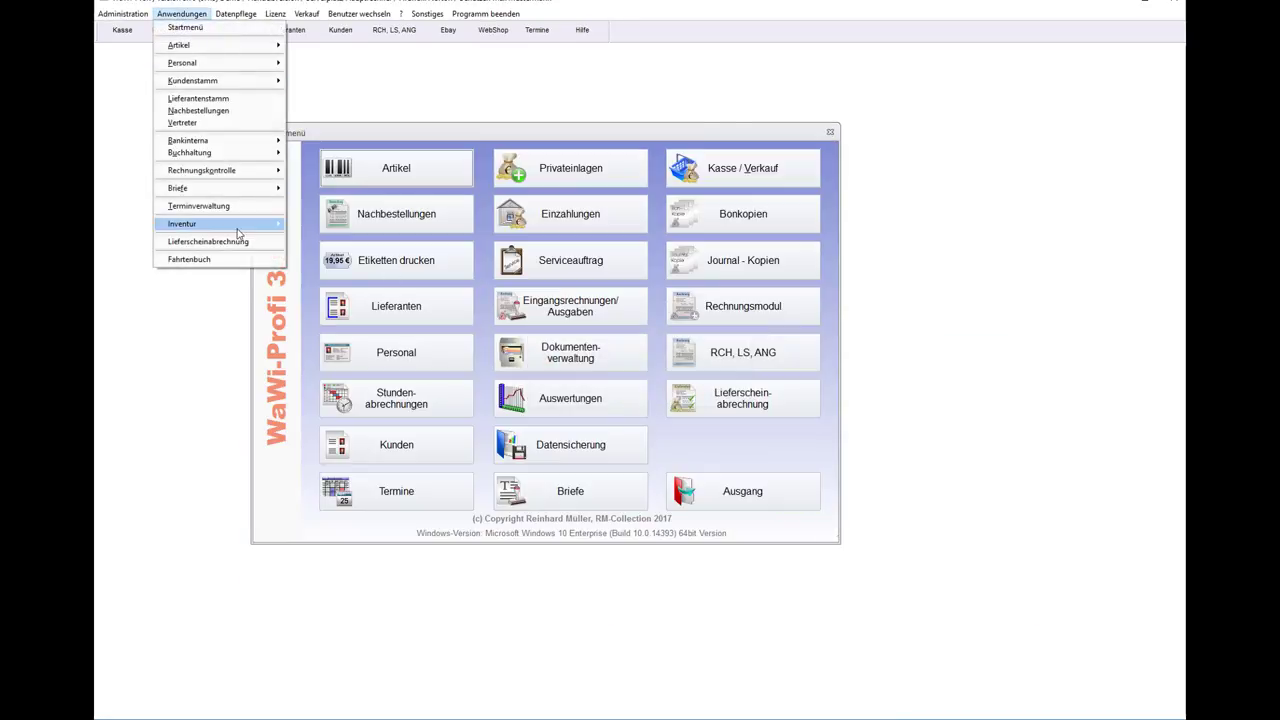
mouse_move(238, 224)
left_click(305, 222)
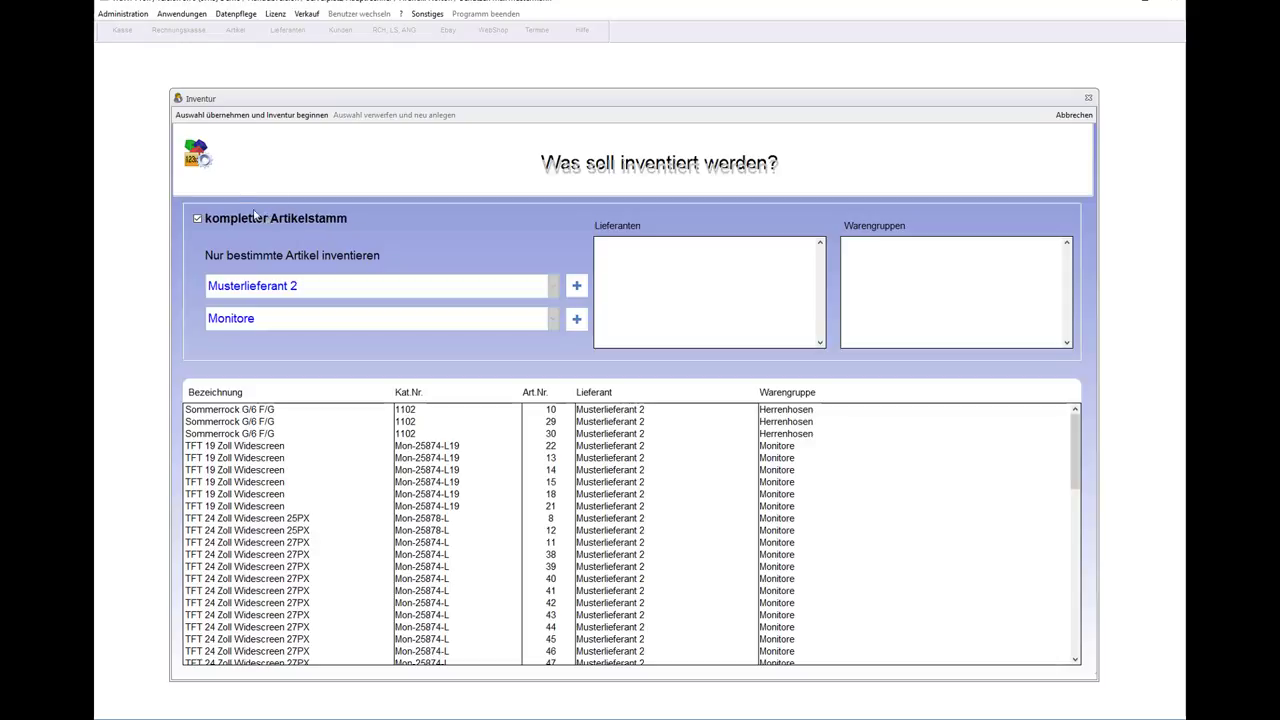
left_click(228, 115)
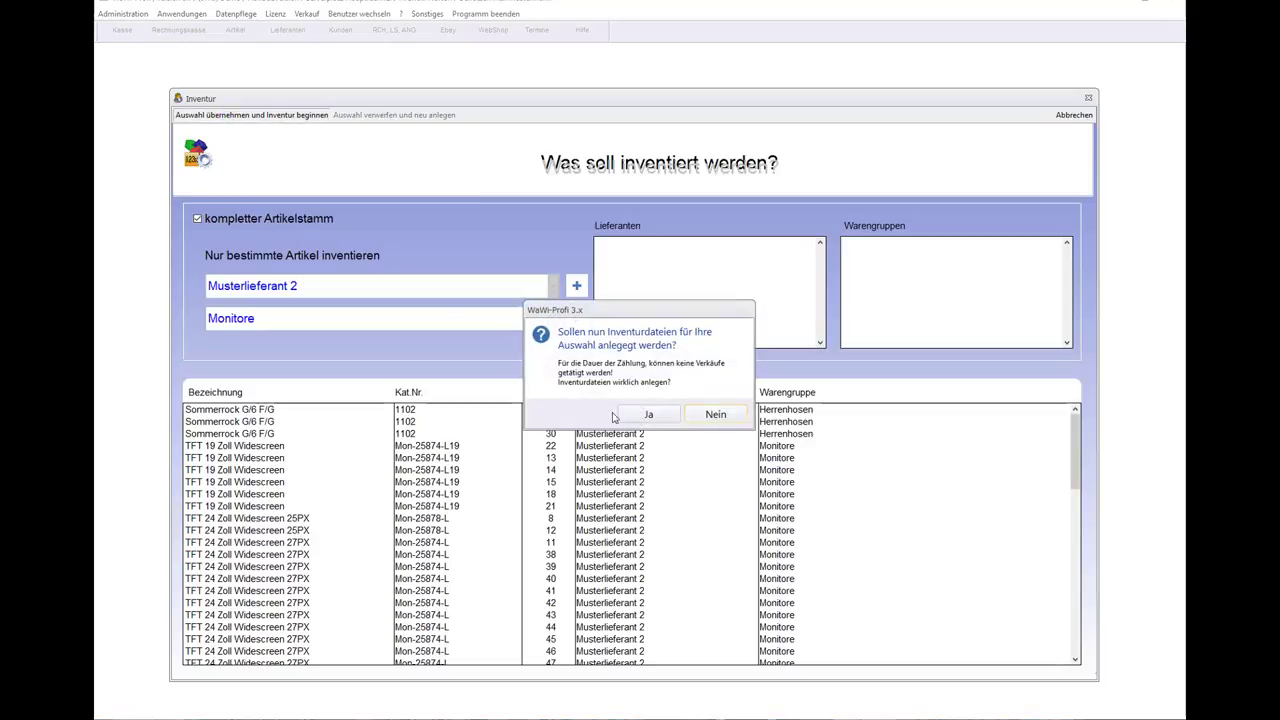
left_click(646, 415)
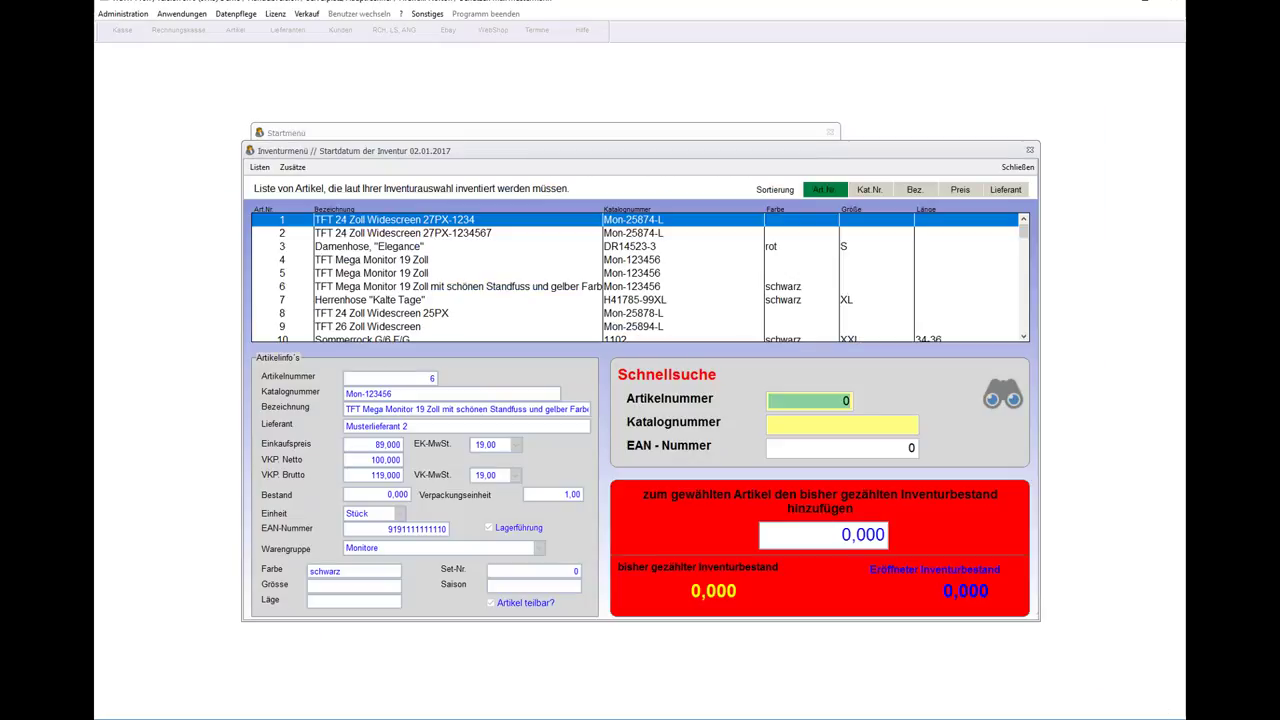
Switch to Word, shrink its window to uncover the inventory list, and record a counted quantity of 9 for article 1 in WaWi-Profi.
key("alt+Tab")
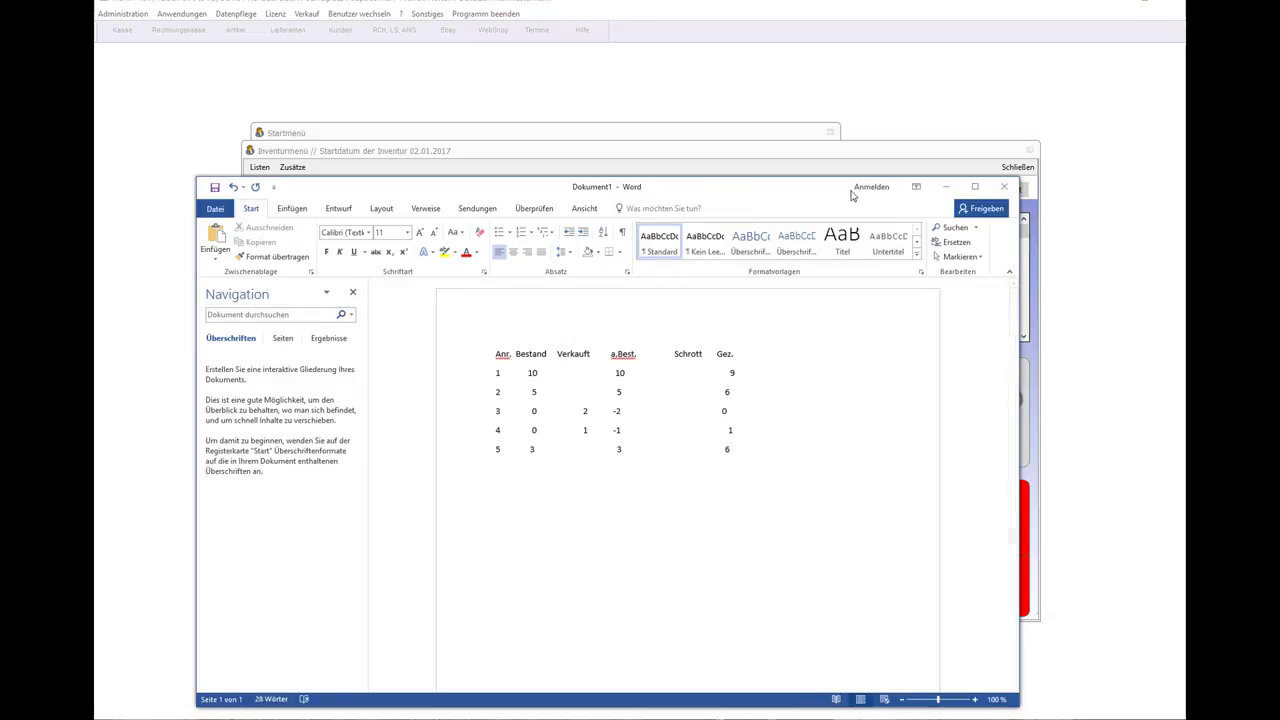
left_click_drag(1018, 178, 987, 361)
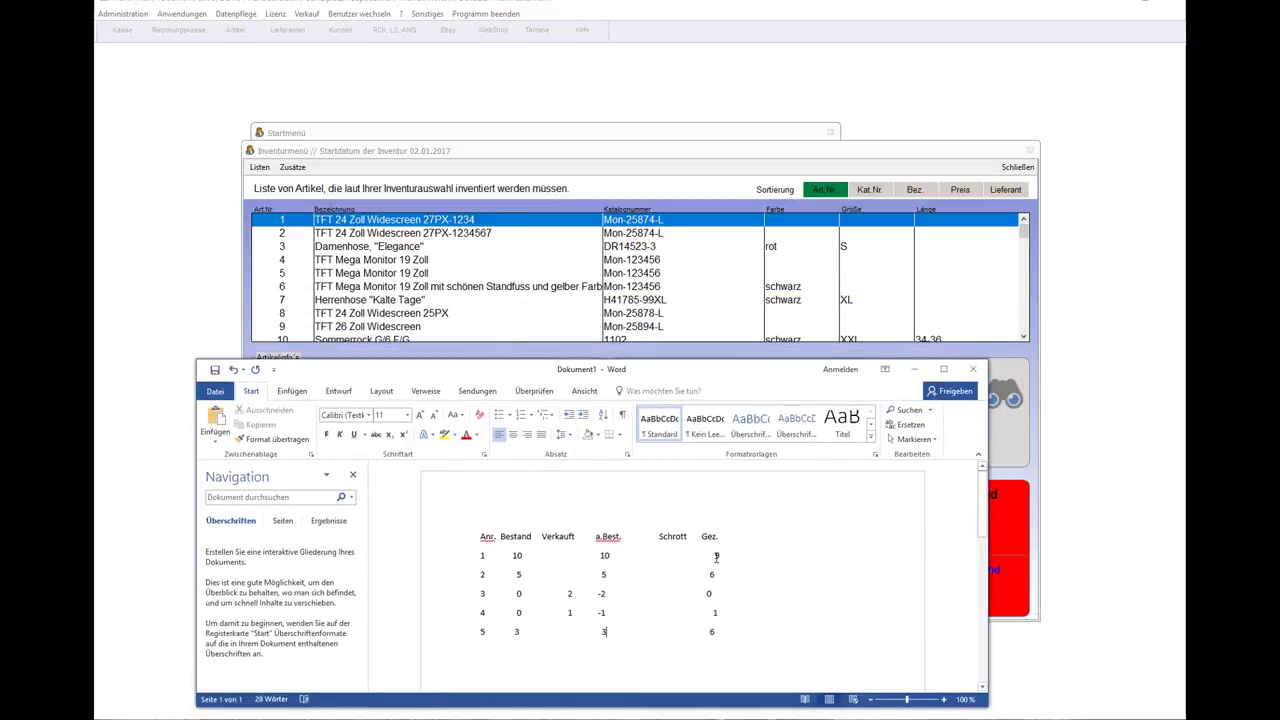
left_click(1005, 590)
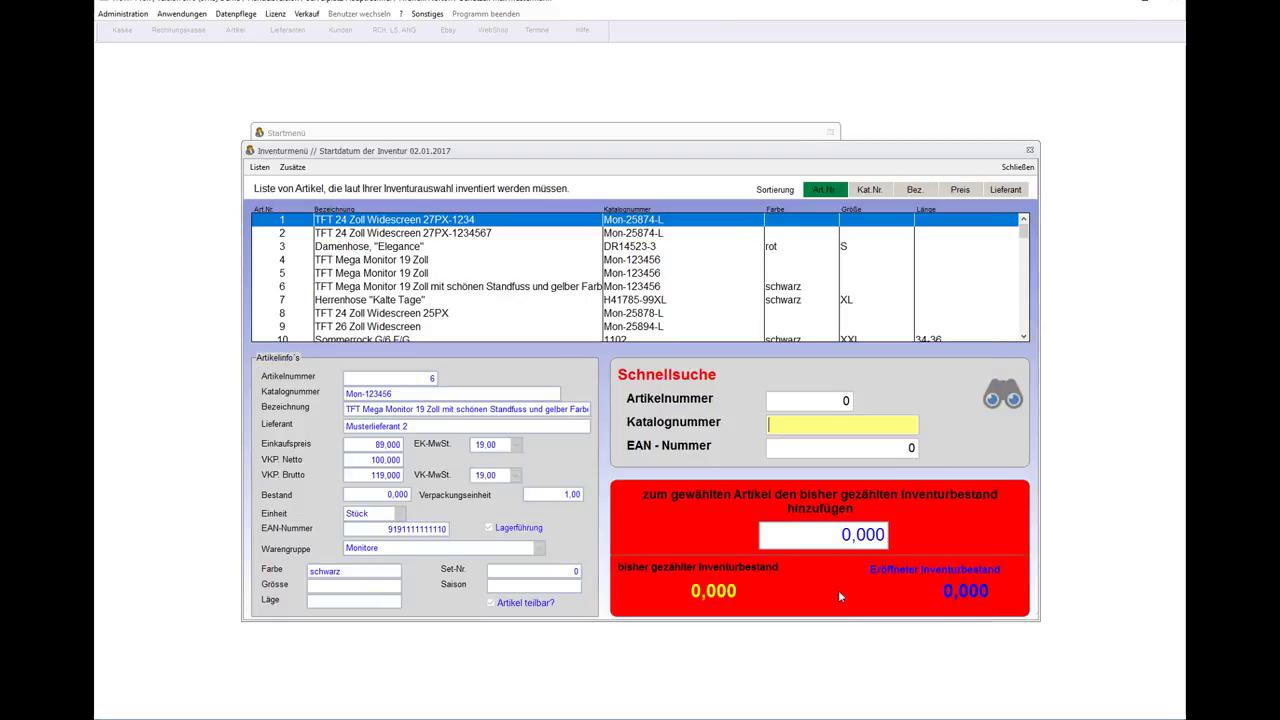
type("Mon-25874-L")
key("Return")
type("9")
key("Return")
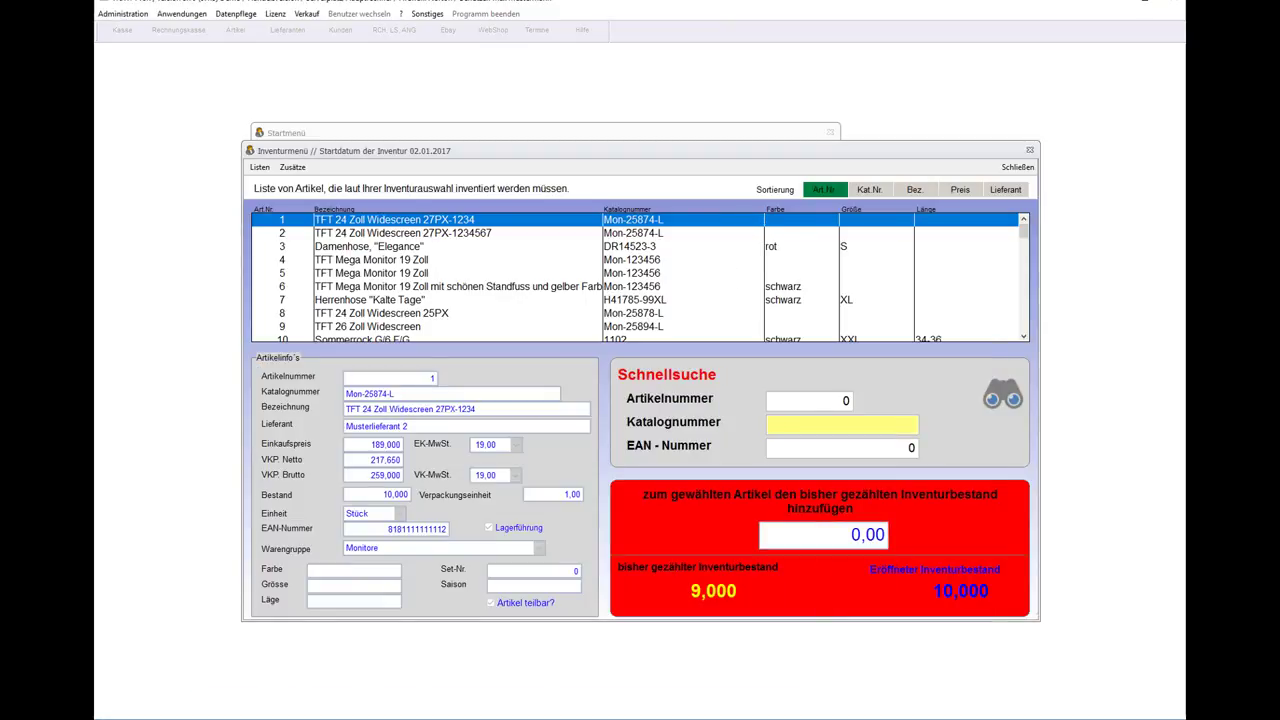
Check the count table in Word and record a counted quantity of 6 for article 2 in the WaWi-Profi inventory.
key("alt+Tab")
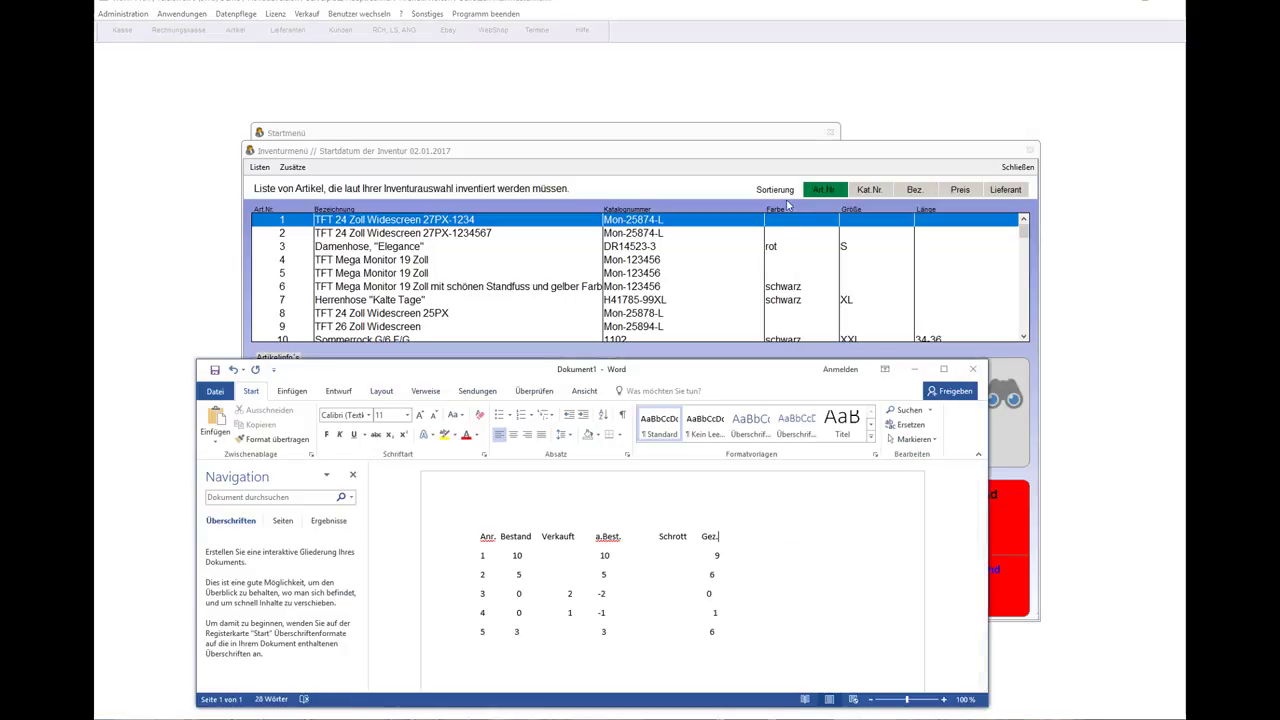
left_click(748, 237)
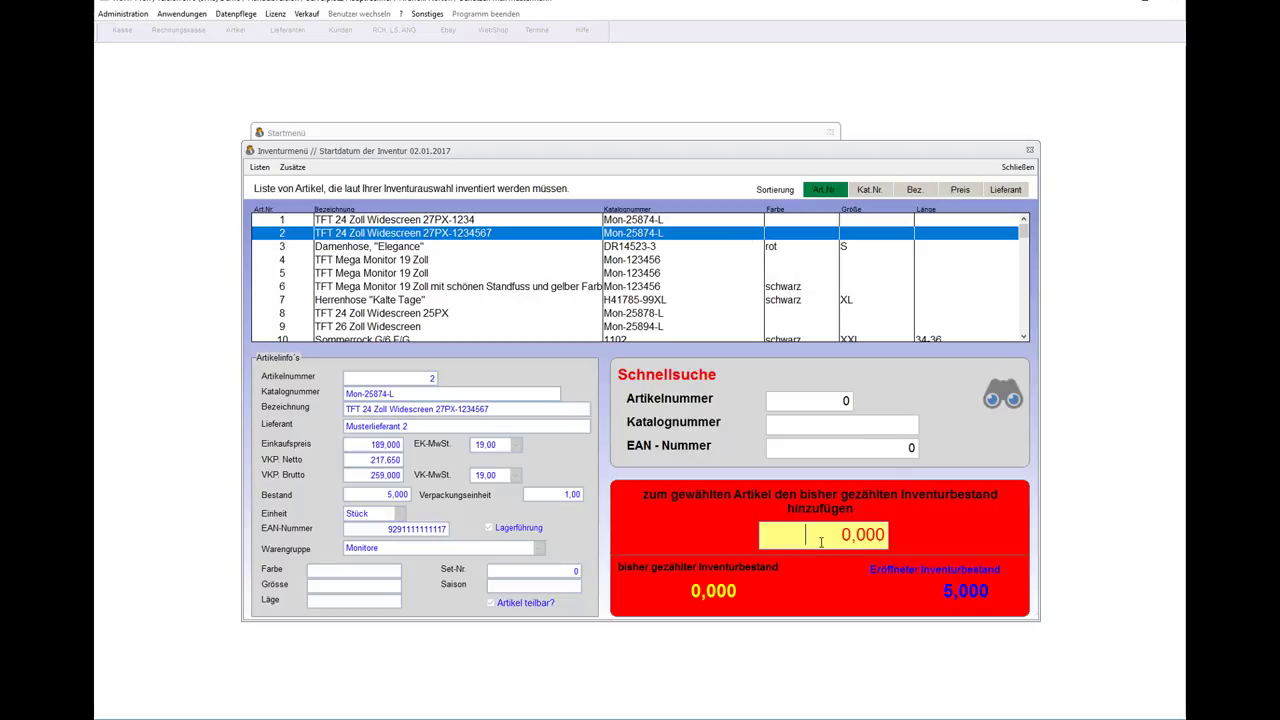
type("6")
key("Return")
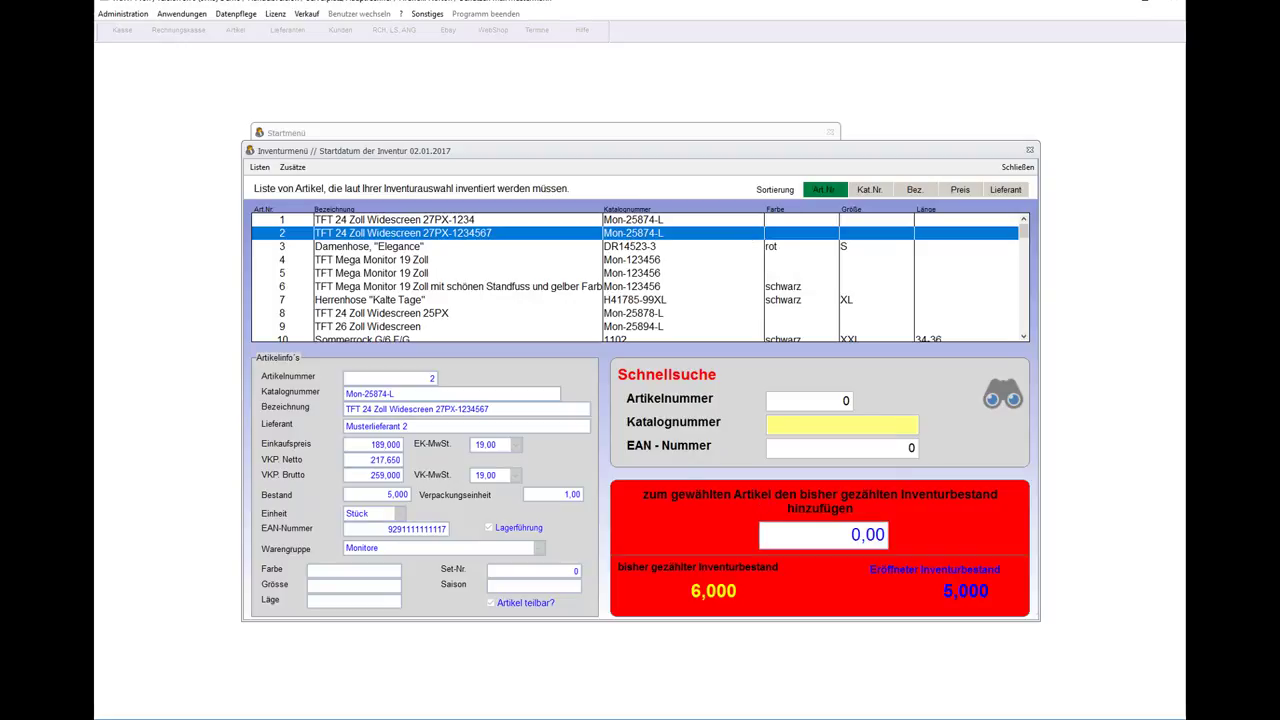
Compare article 3 with the Word count table and record a counted quantity of 1 for article 4 in the WaWi-Profi inventory.
left_click(598, 249)
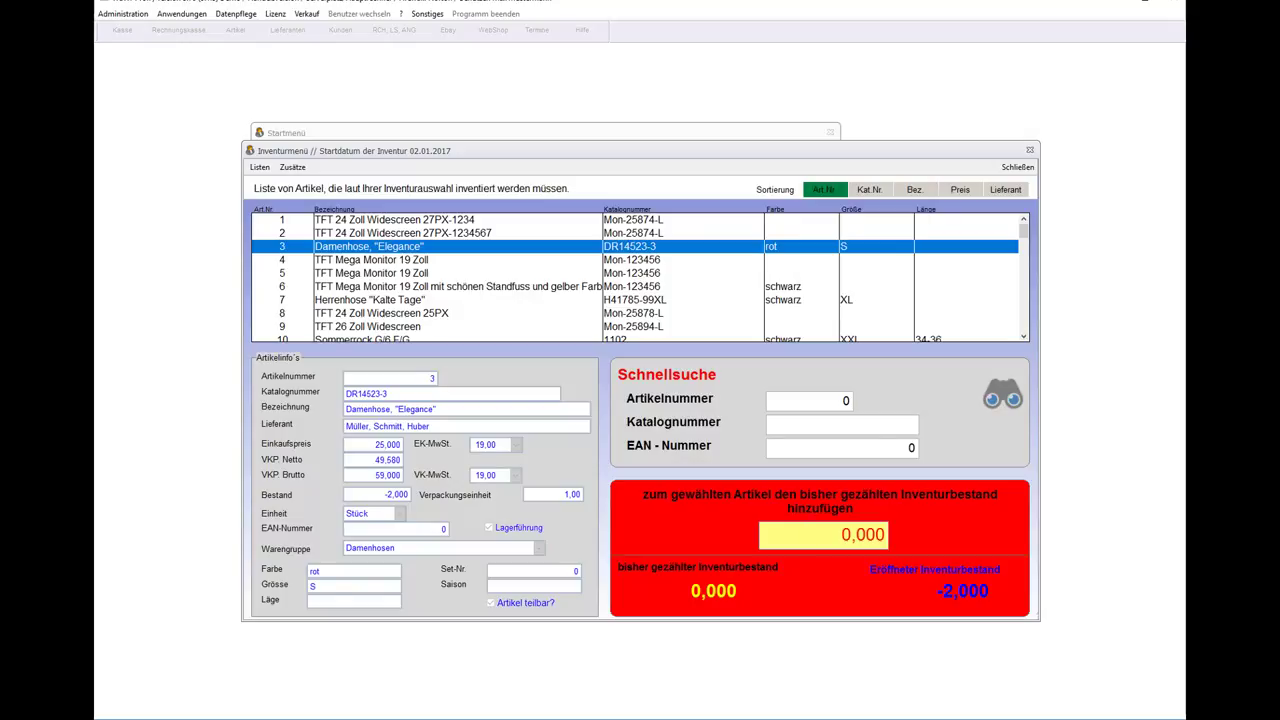
key("alt+Tab")
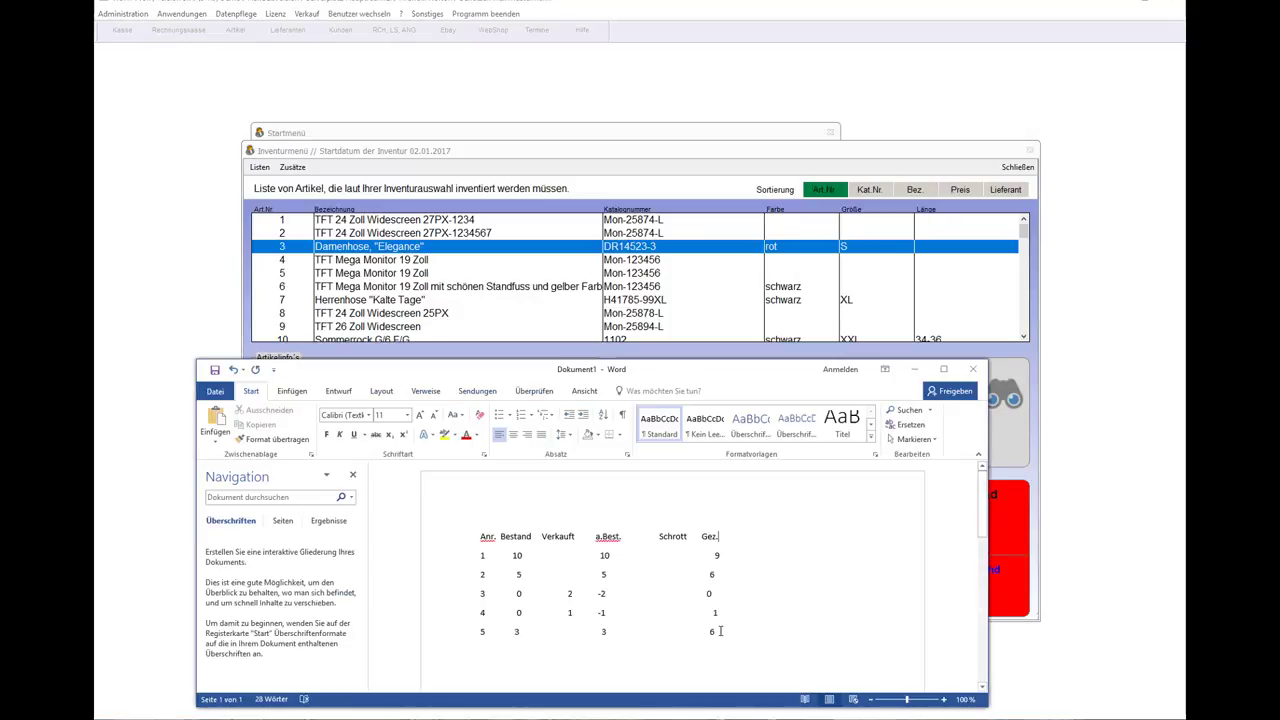
left_click(600, 262)
left_click(600, 262)
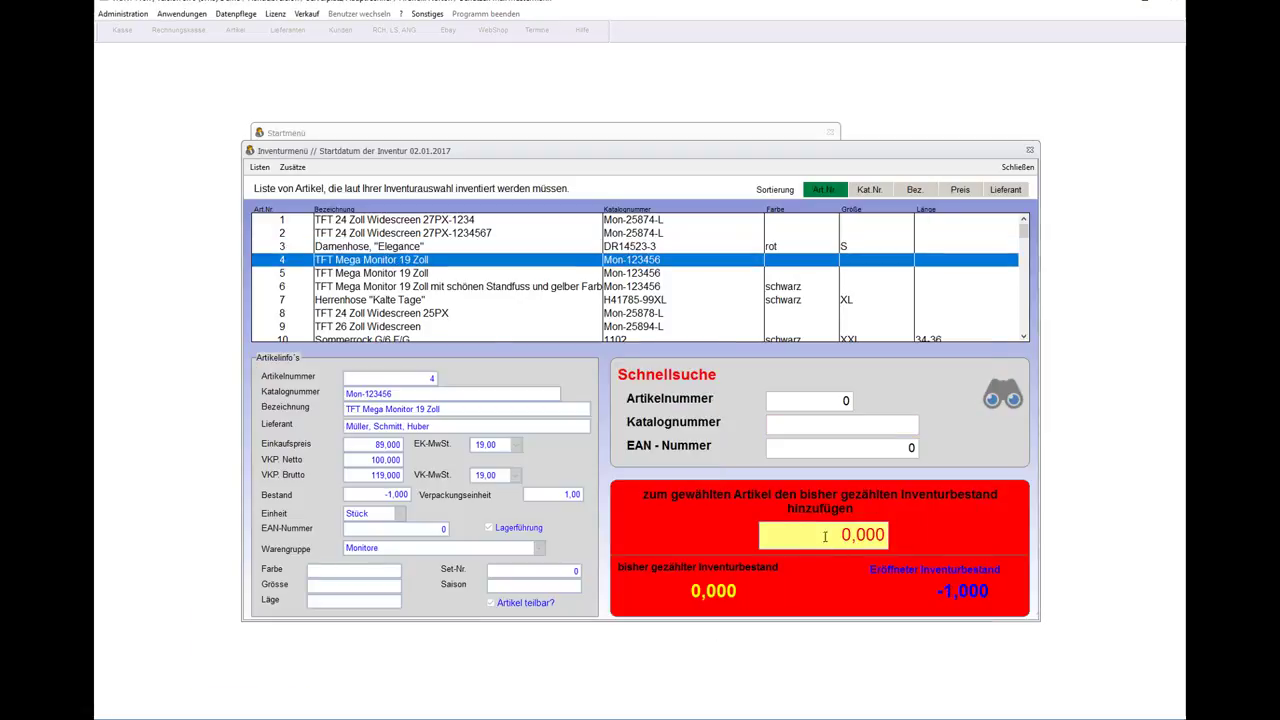
type("1")
key("Return")
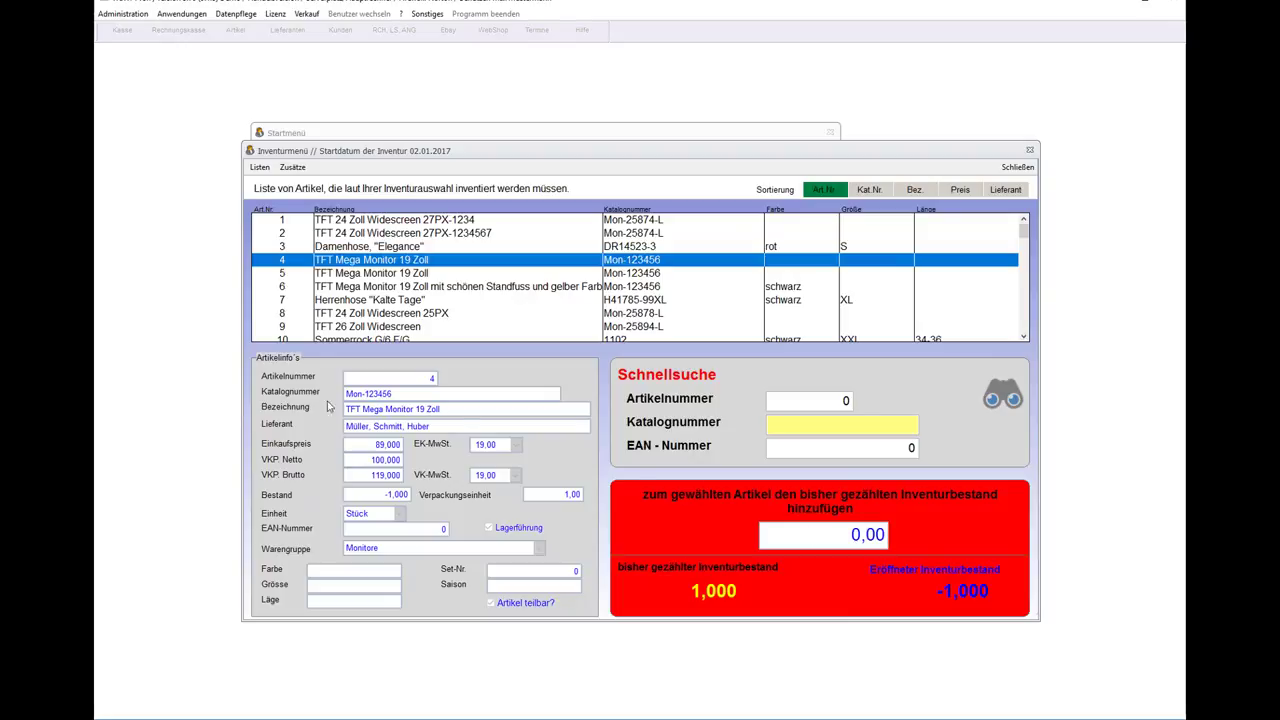
Record a counted quantity of 6 for article 5 in the inventory.
left_click(316, 277)
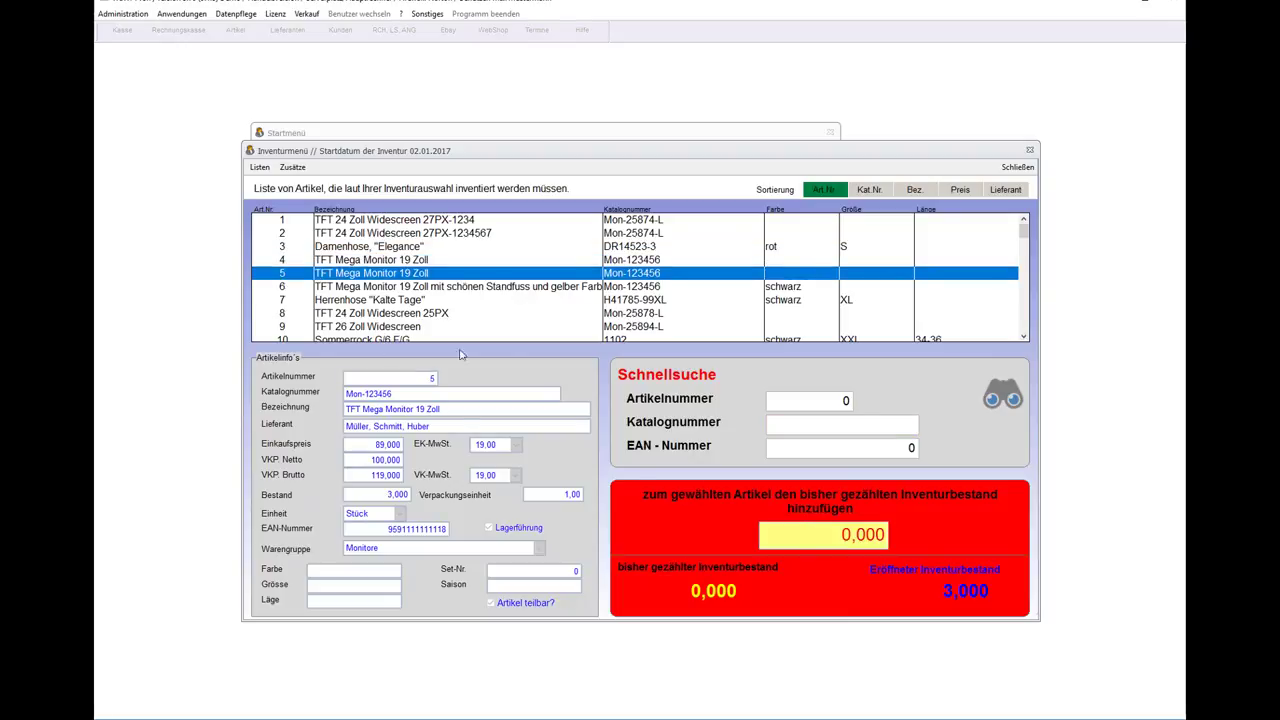
type("6")
key("Return")
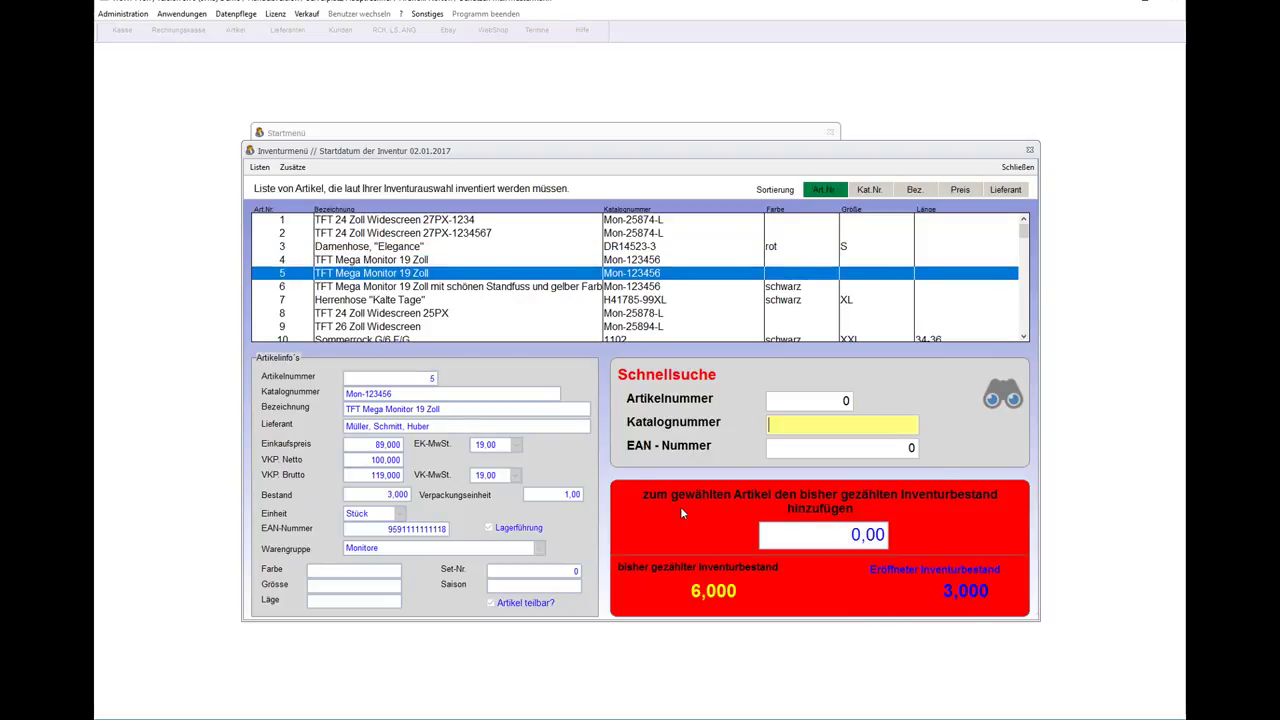
Compare article 4's counted stock with the Word table, return to WaWi-Profi, and move the inventory window slightly higher.
left_click(663, 260)
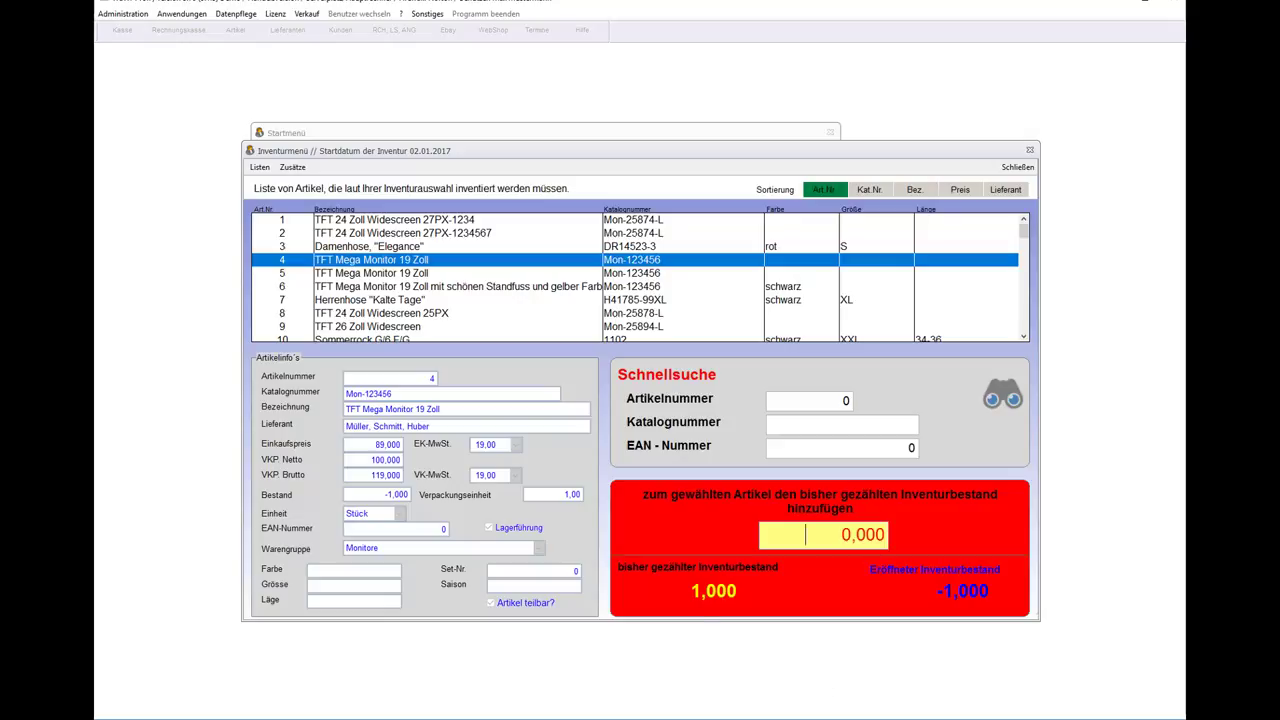
key("alt+Tab")
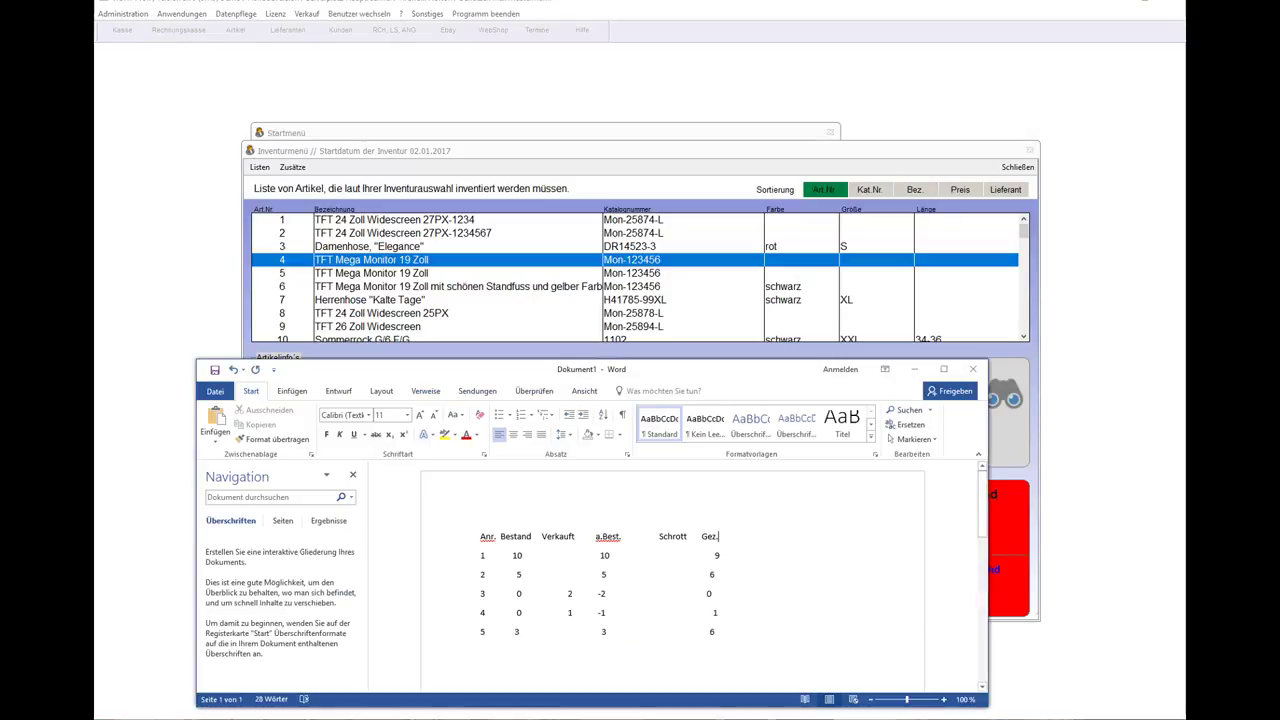
left_click(365, 148)
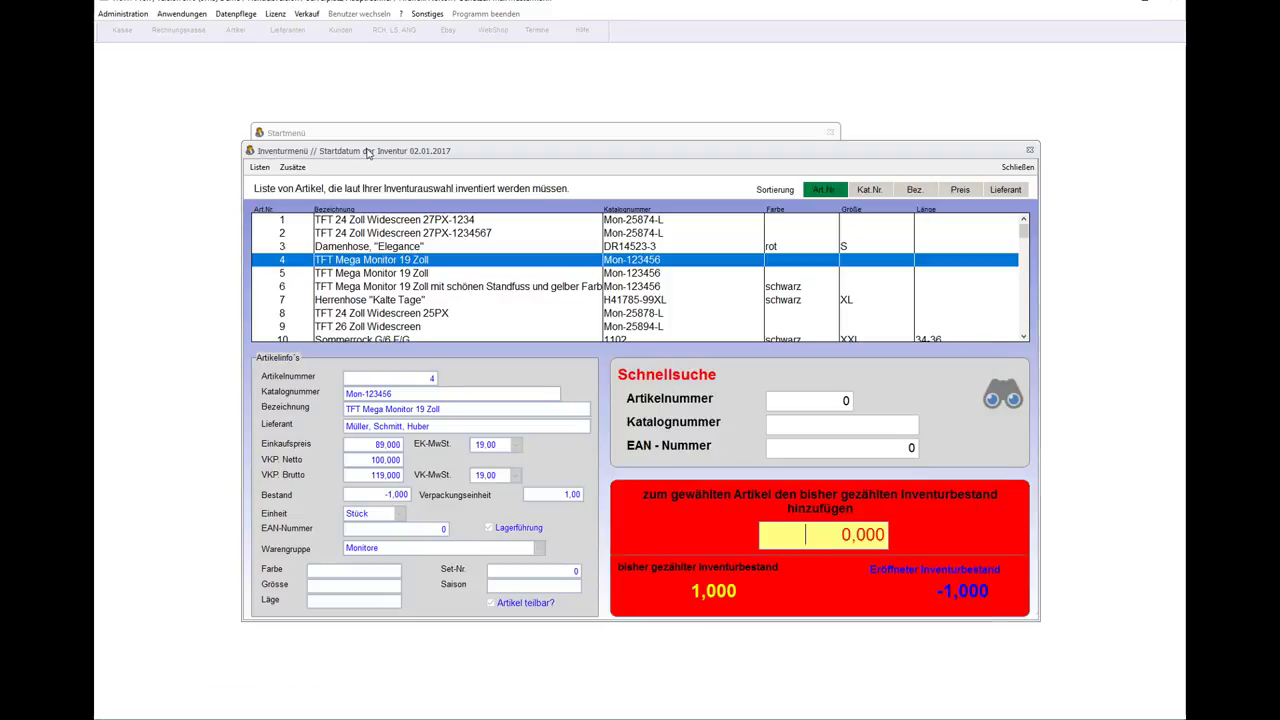
left_click_drag(372, 152, 343, 104)
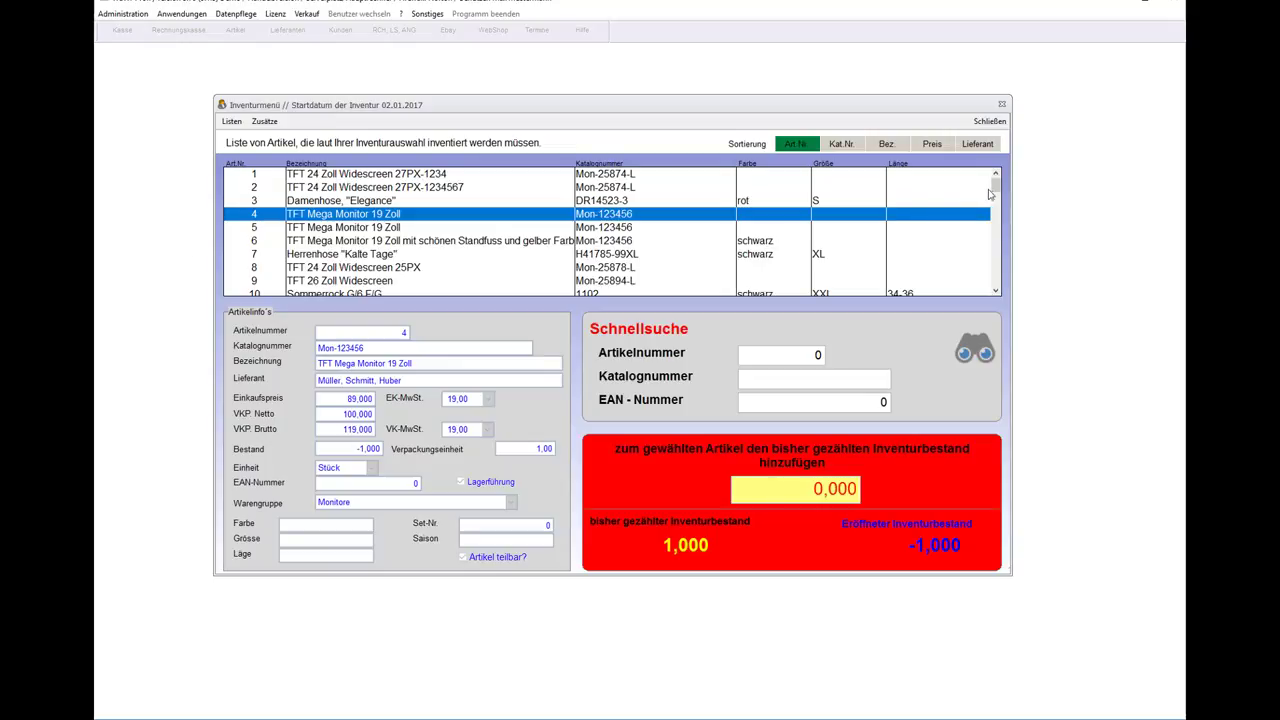
Review the rest of the article list and try to complete the inventory and print its list (Inventur abschließen und Liste drucken).
scroll(995, 272, "down", 9)
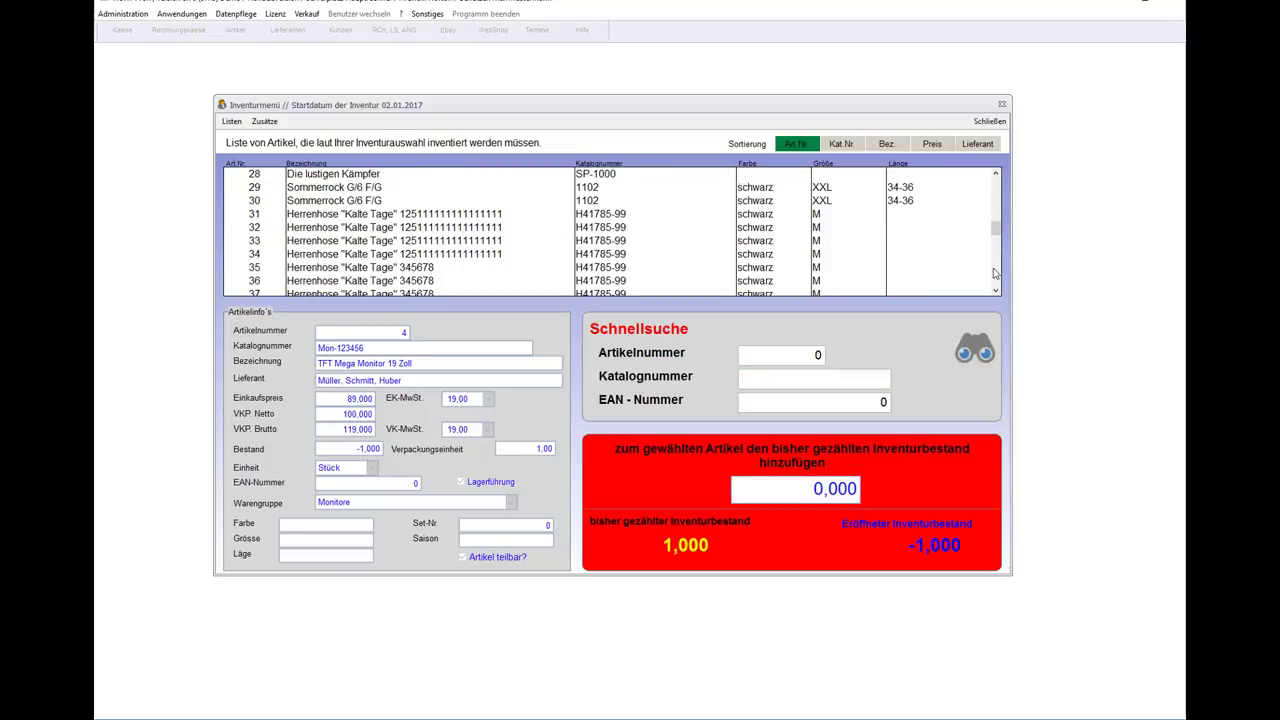
scroll(995, 272, "down", 9)
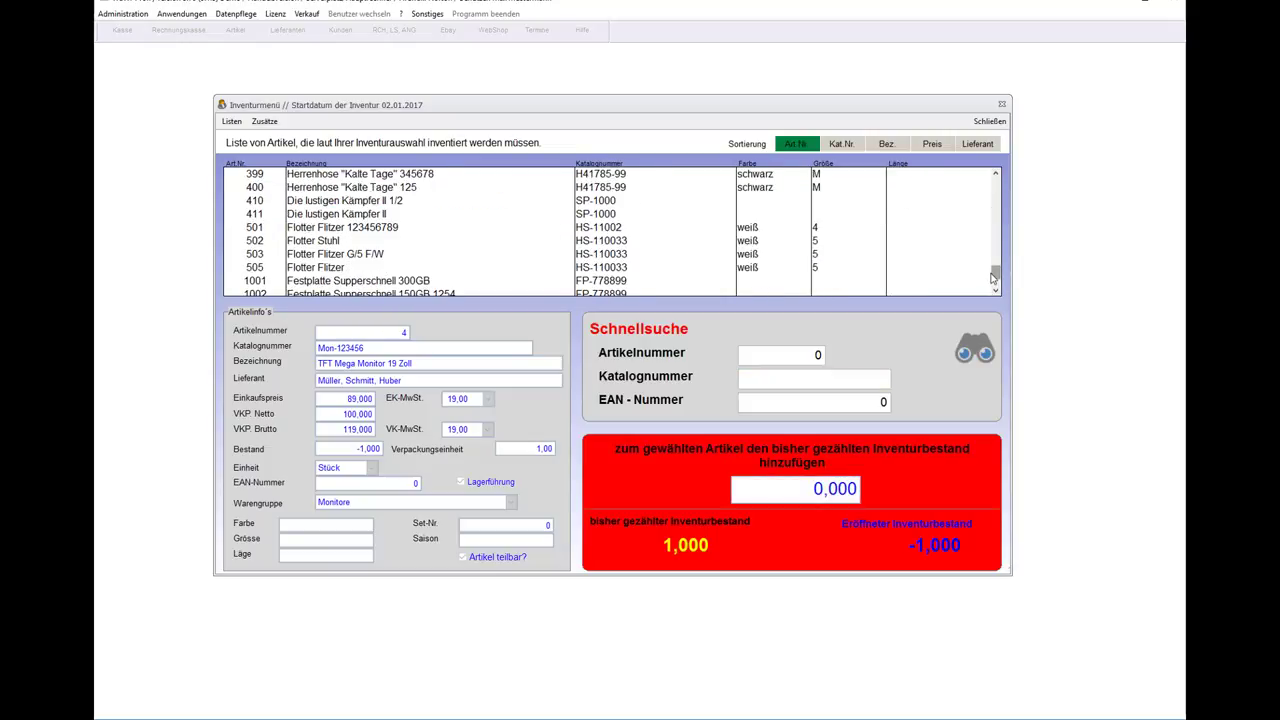
scroll(995, 275, "down", 2)
left_click(231, 121)
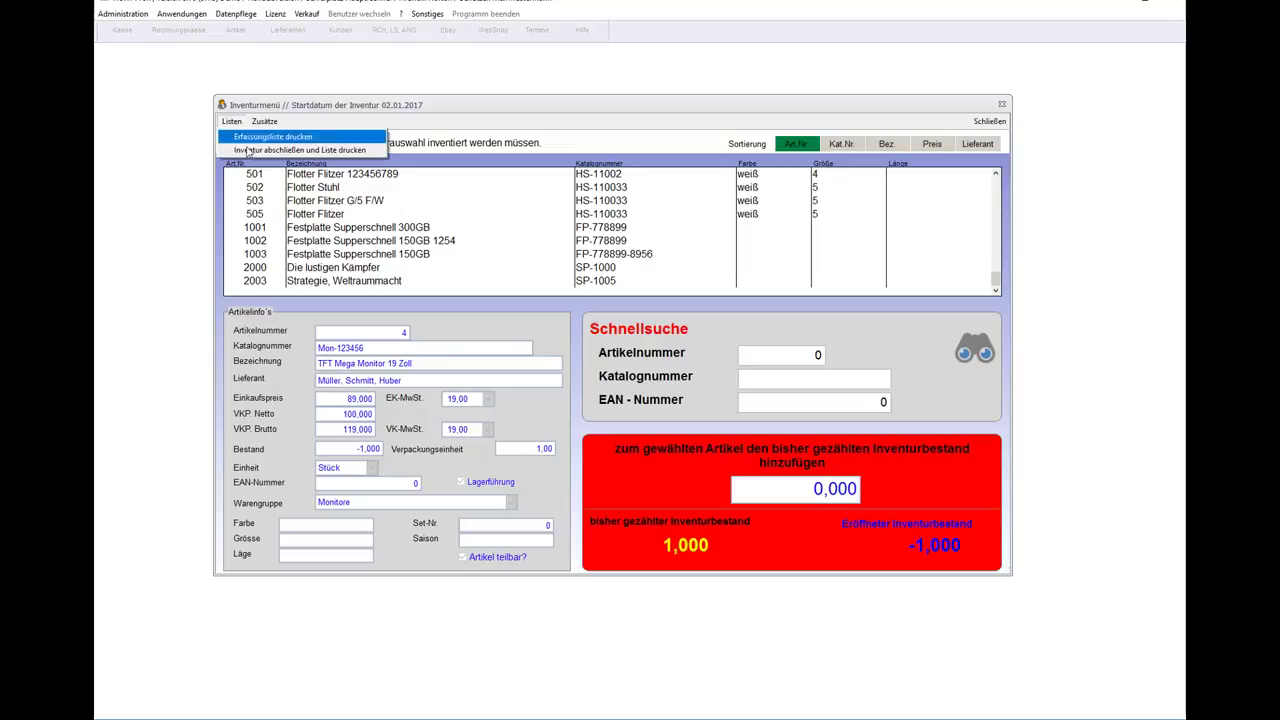
left_click(290, 146)
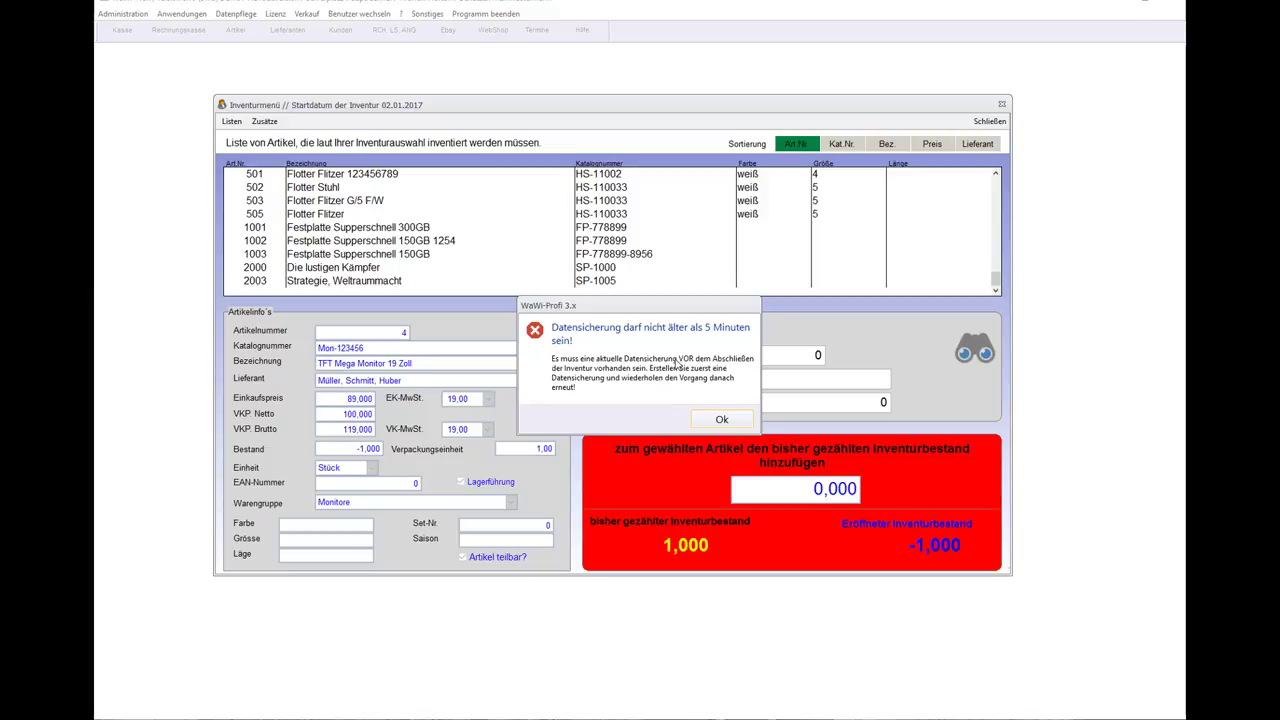
key("Return")
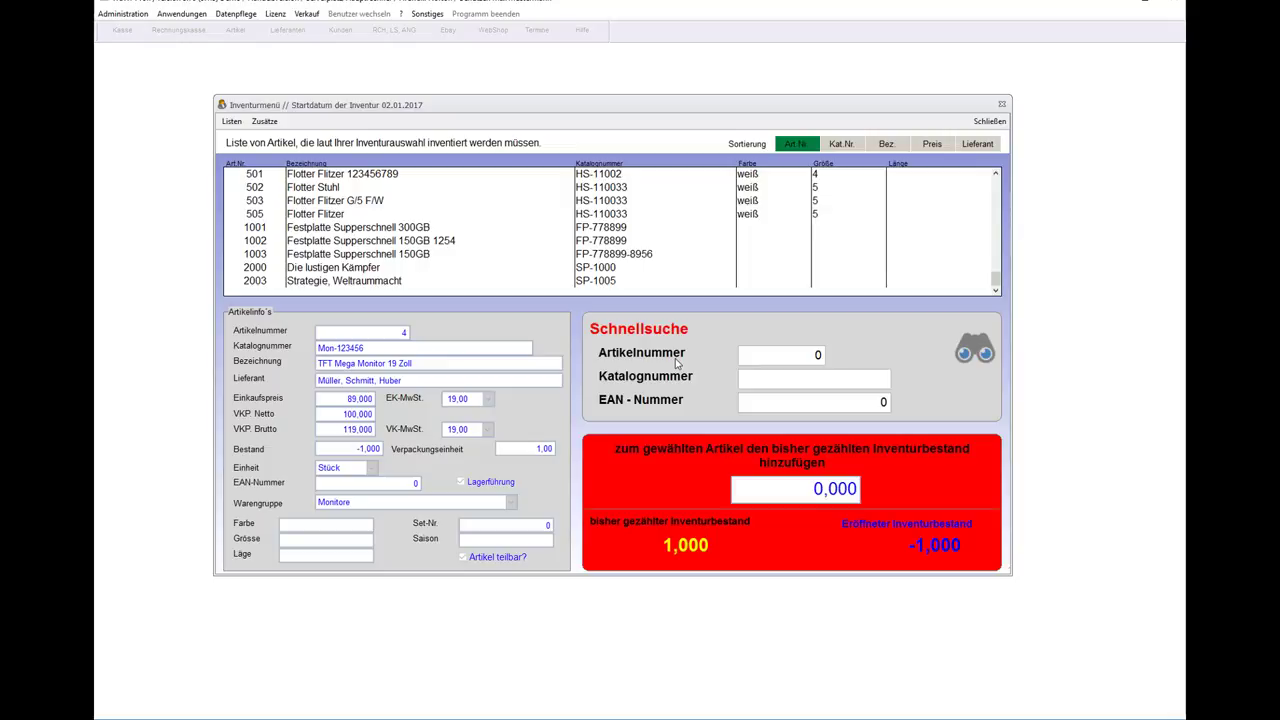
Leave the inventory window and create a data backup for today's date, 02.01.2017, in Datensicherung.
left_click(990, 121)
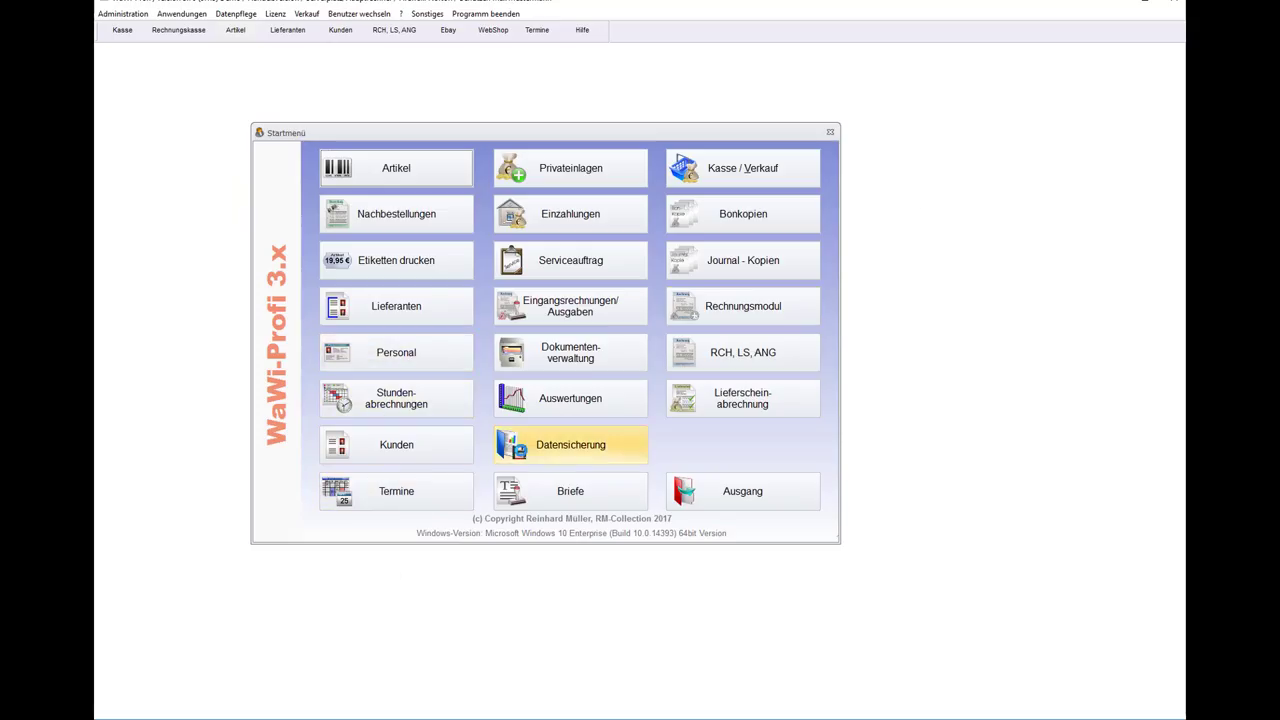
left_click(537, 432)
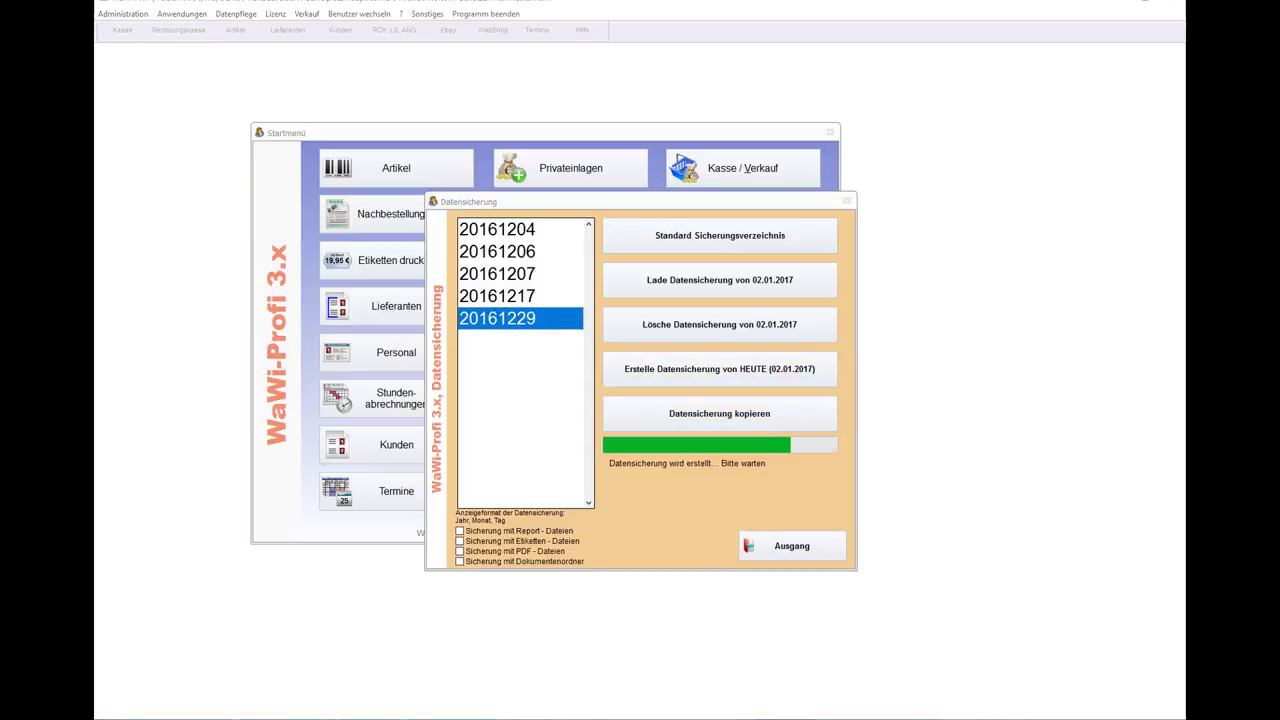
left_click(707, 400)
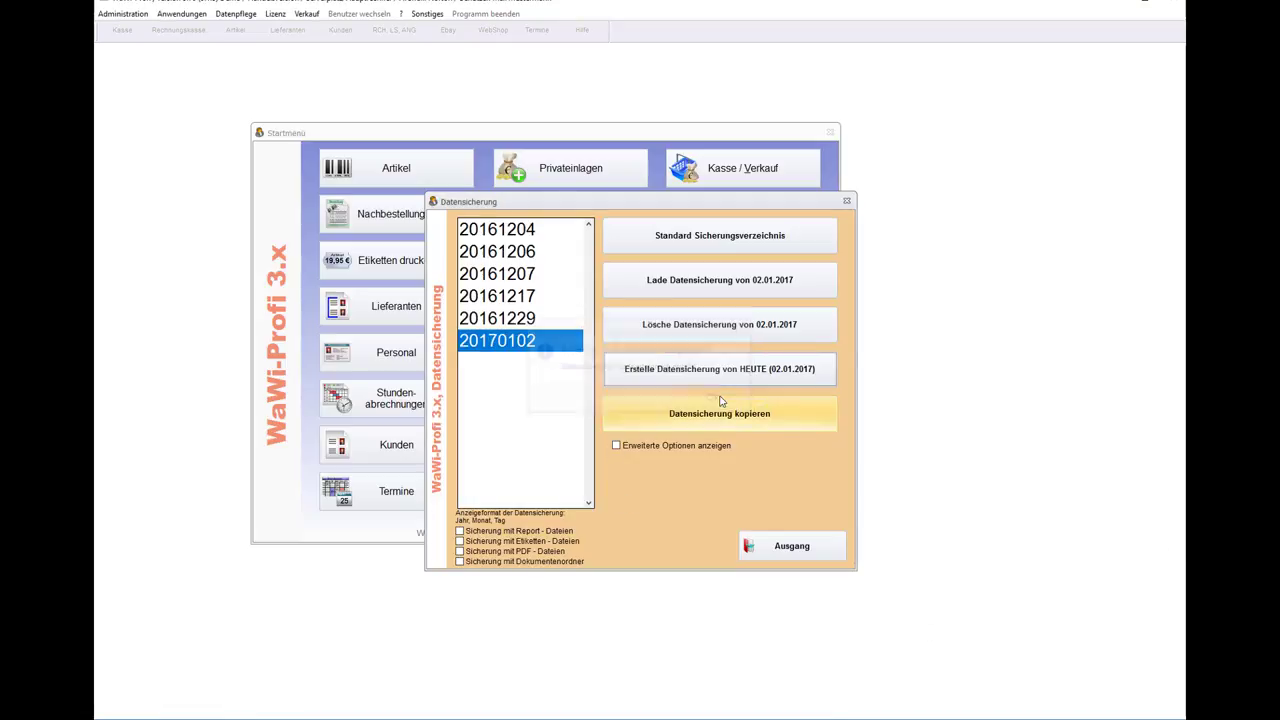
Switch to File Explorer and copy the backup file 20170102.wa3 from WaWi_Profi3\Backup on the TestDaten (G:) drive.
key("super+e")
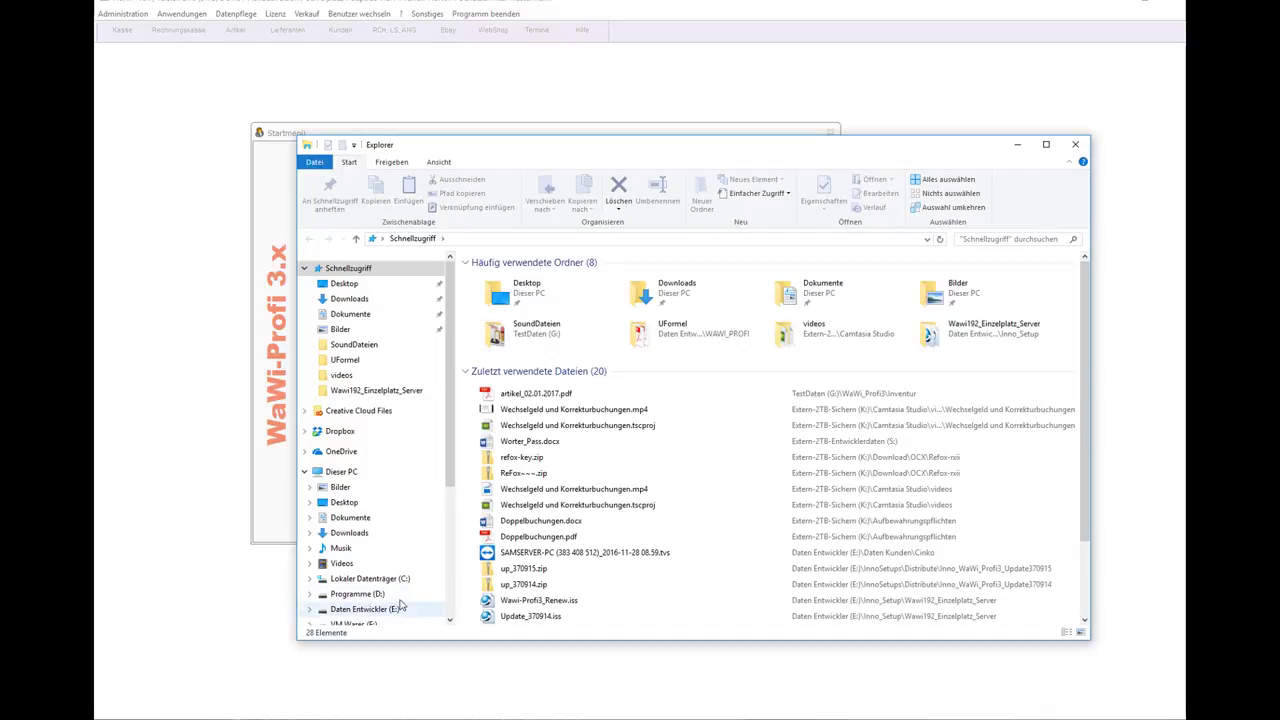
scroll(448, 612, "down", 1)
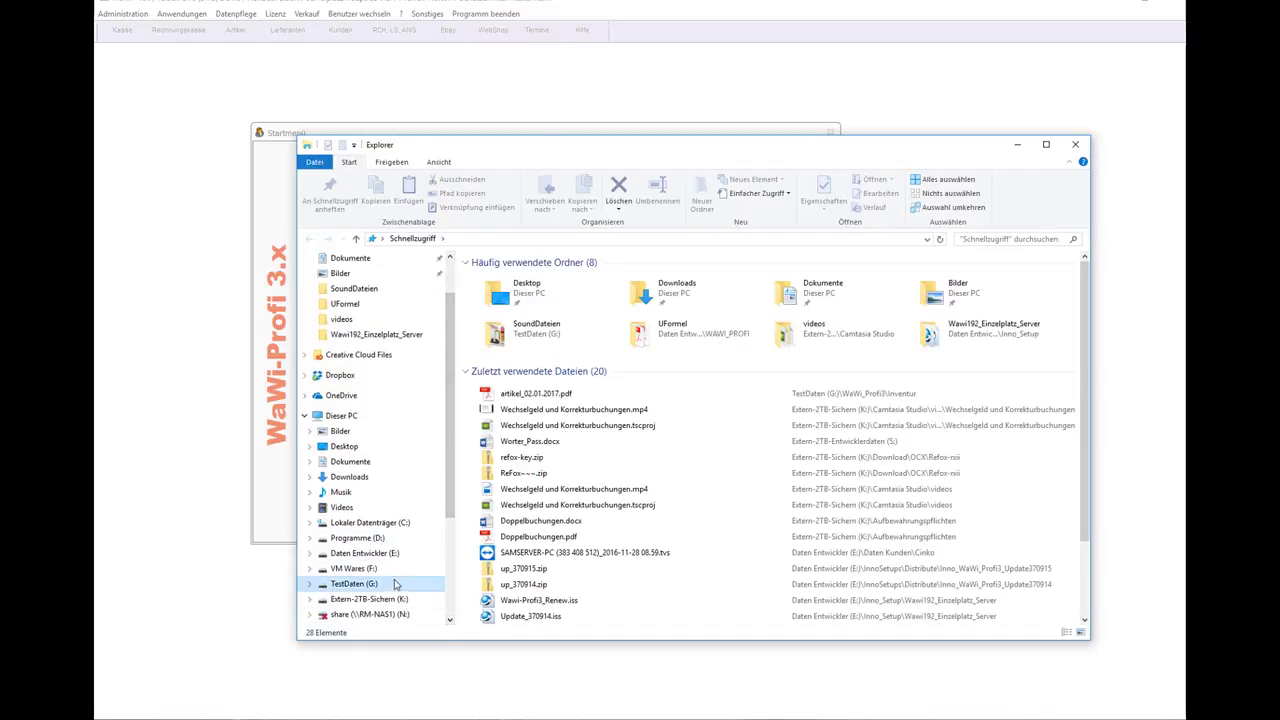
left_click(392, 584)
left_click(498, 344)
double_click(498, 344)
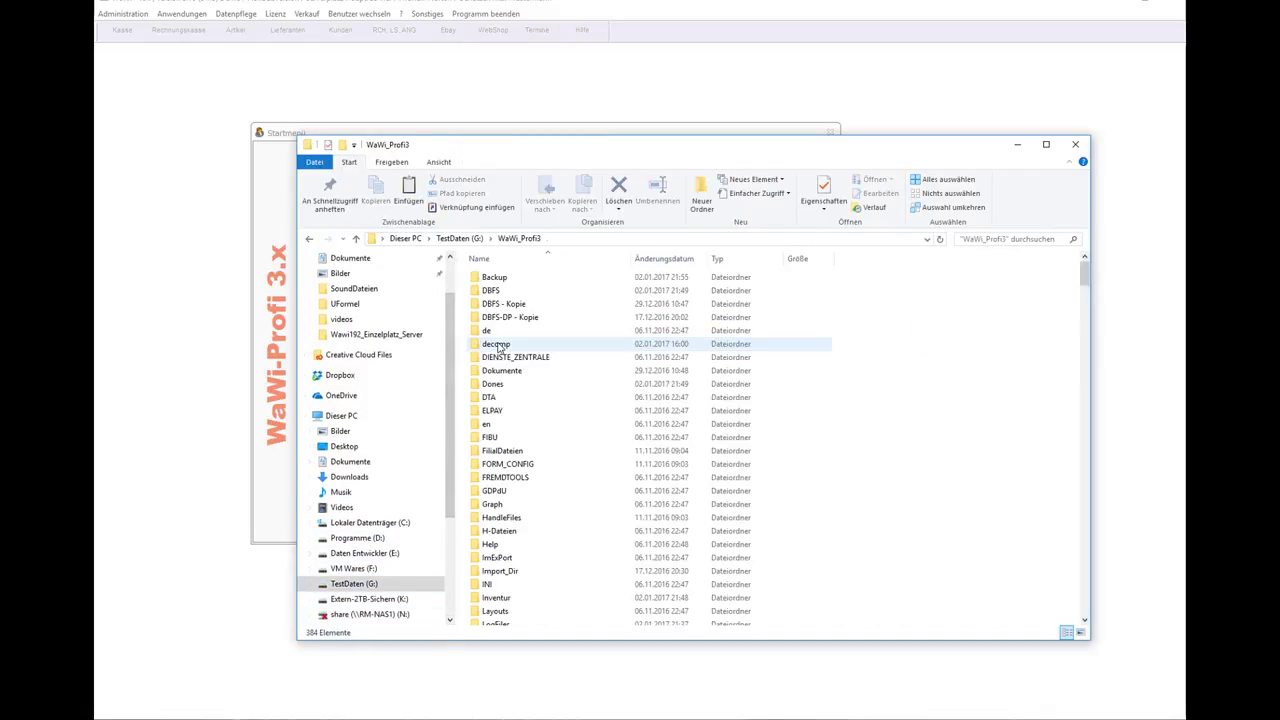
double_click(505, 278)
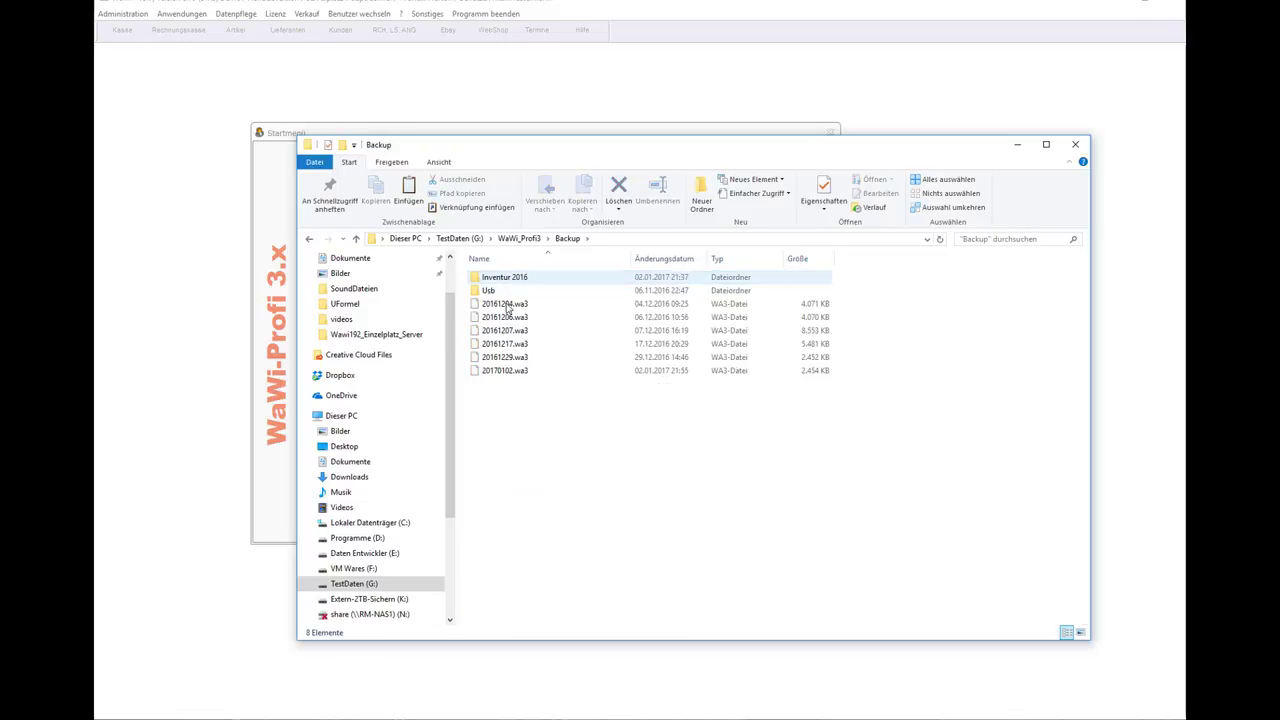
left_click(514, 372)
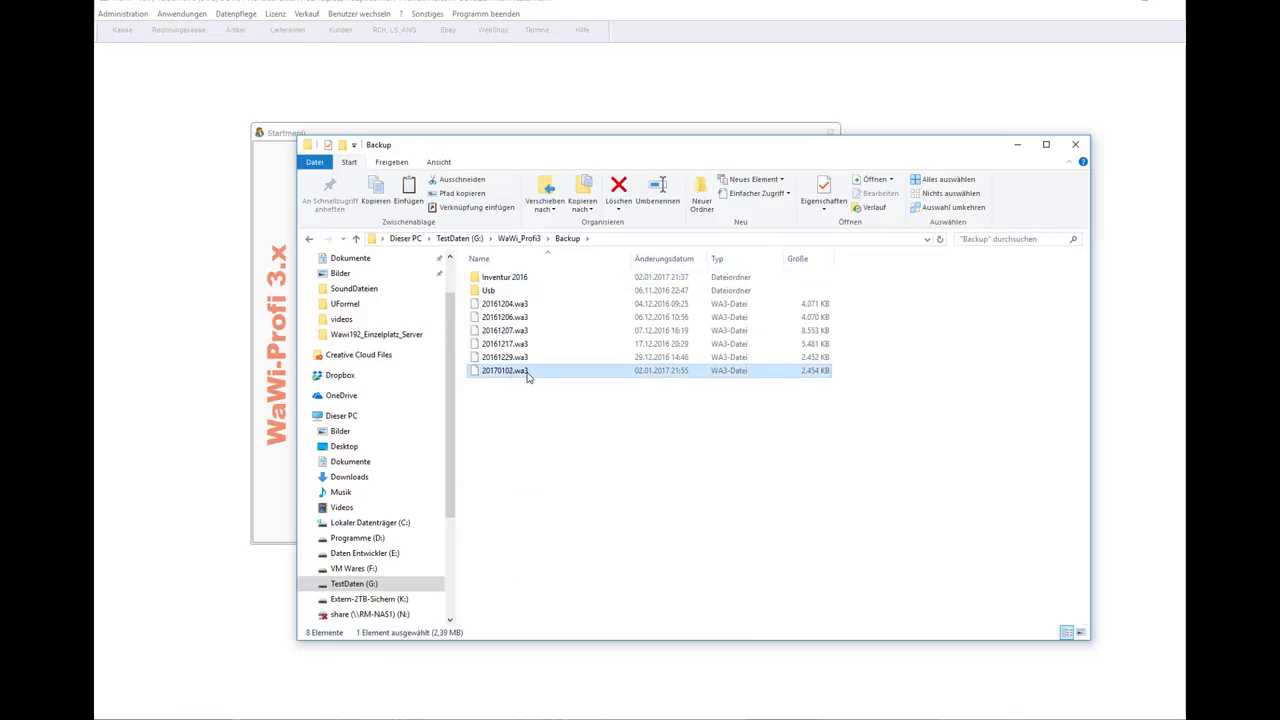
right_click(527, 375)
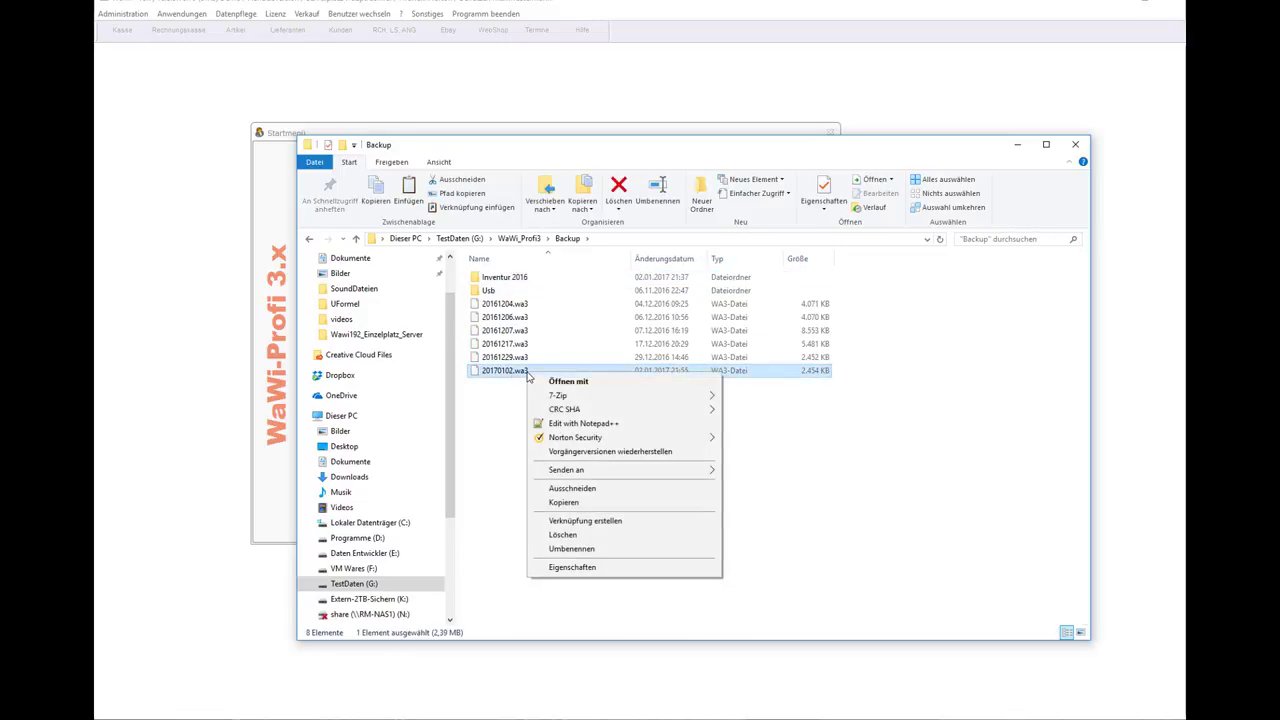
left_click(587, 502)
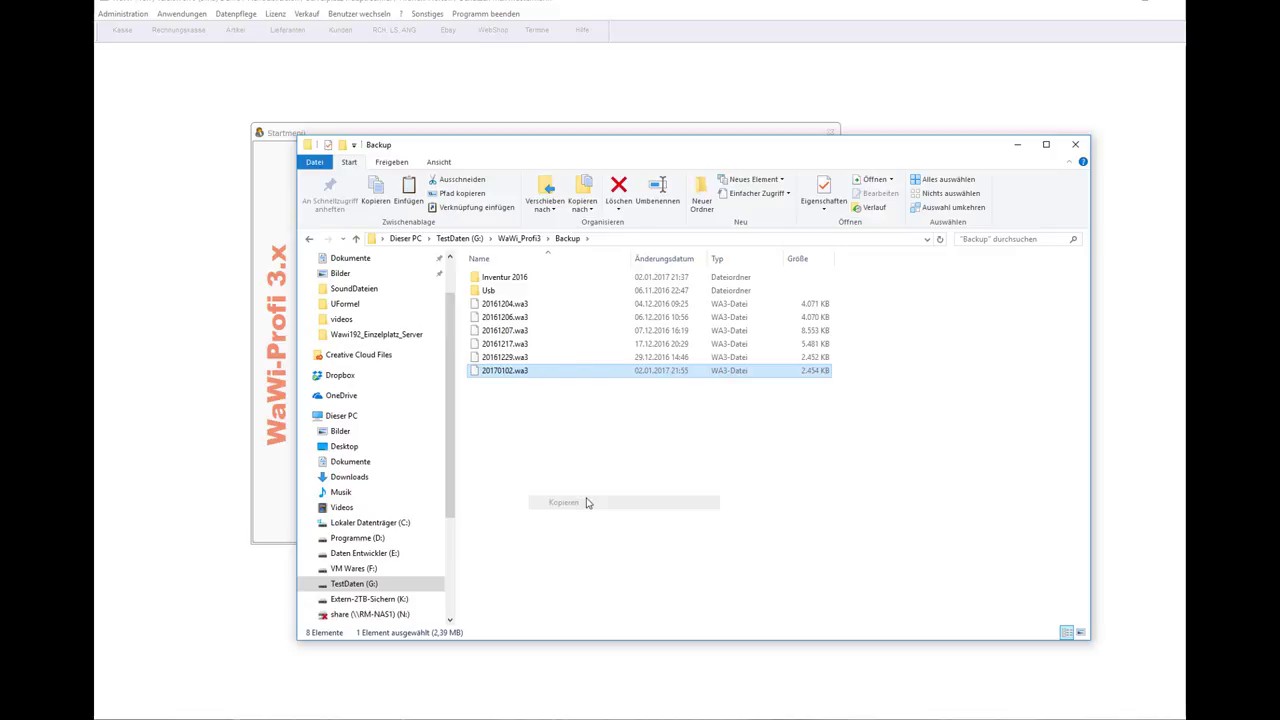
In the Inventur 2016 subfolder, rename the existing backup file 20170102.wa3 as "vor IV Start 20170102.wa3".
double_click(532, 279)
left_click(518, 284)
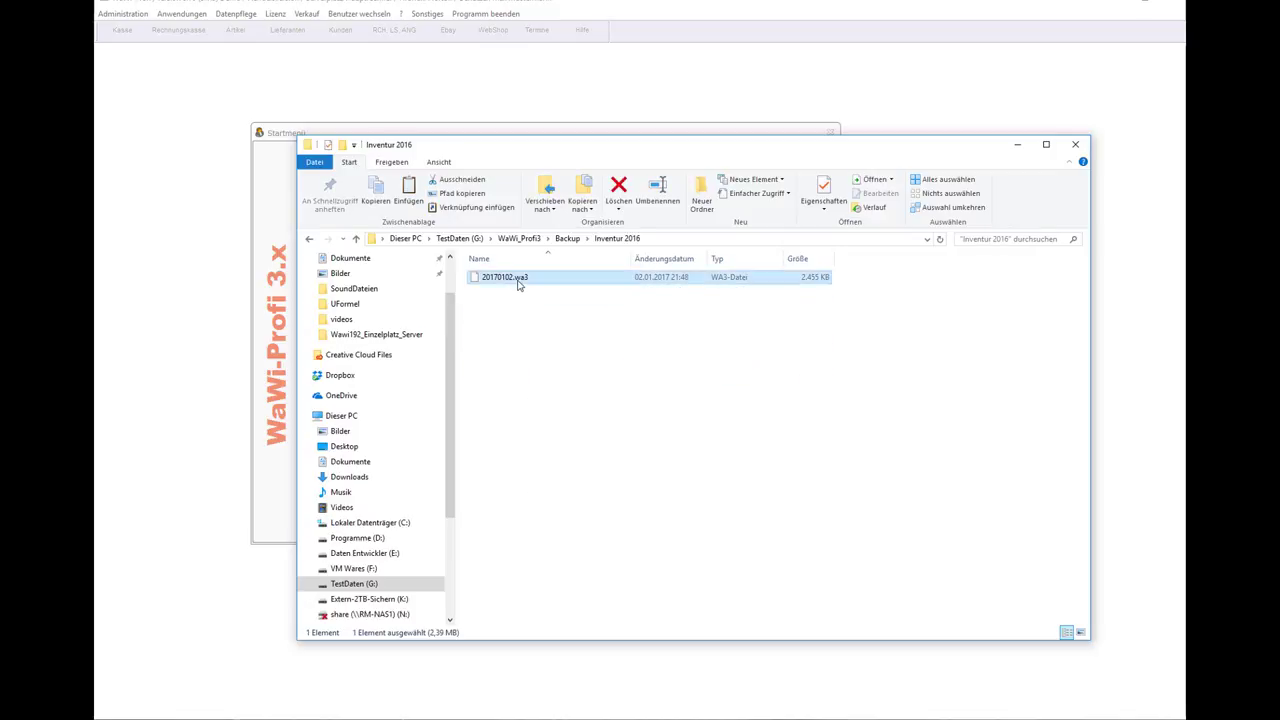
key("F2")
type("vo")
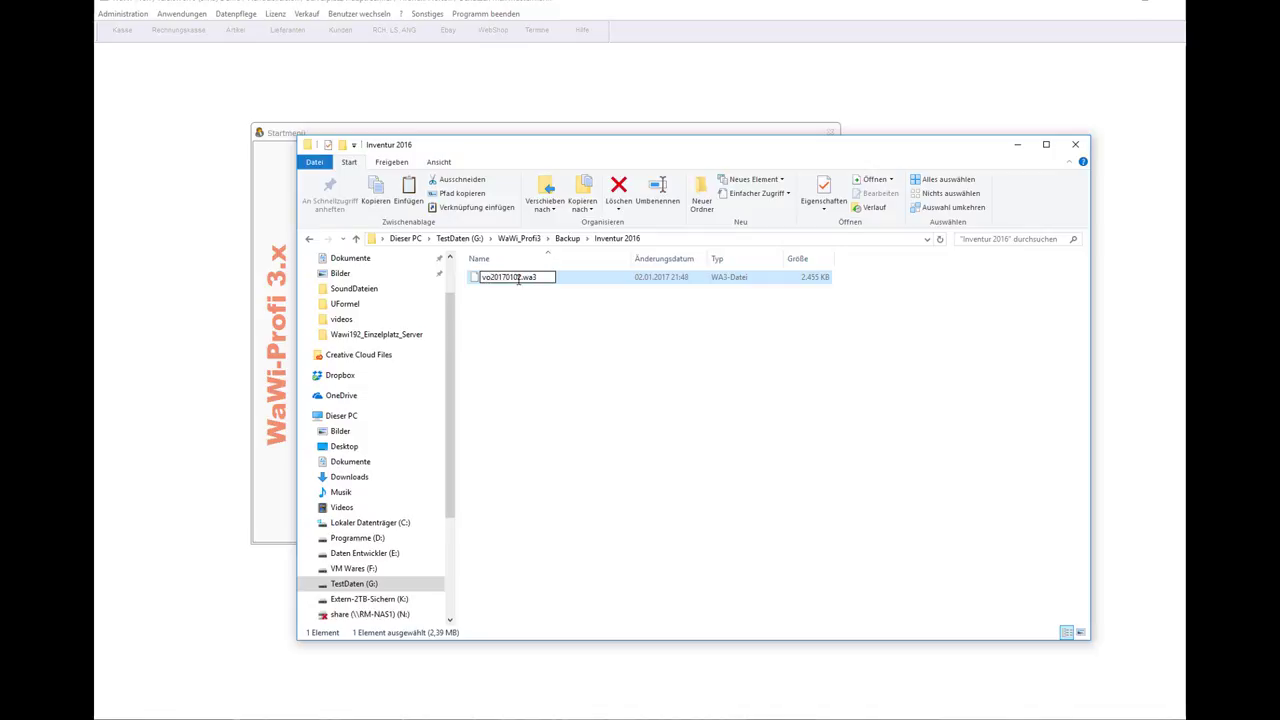
type("r")
type("IV Start")
Paste the copied backup into Inventur 2016 and rename it as "vor IV Abschluss 20170102.wa3".
right_click(611, 448)
left_click(647, 552)
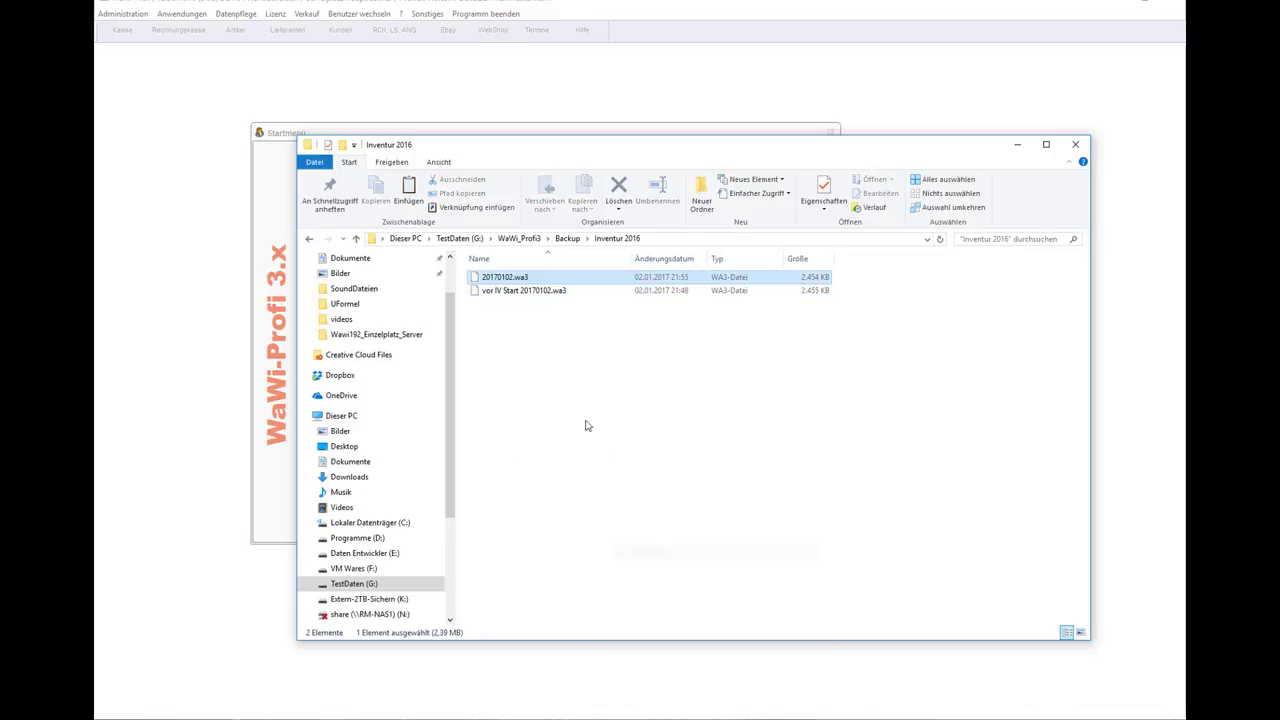
left_click(513, 277)
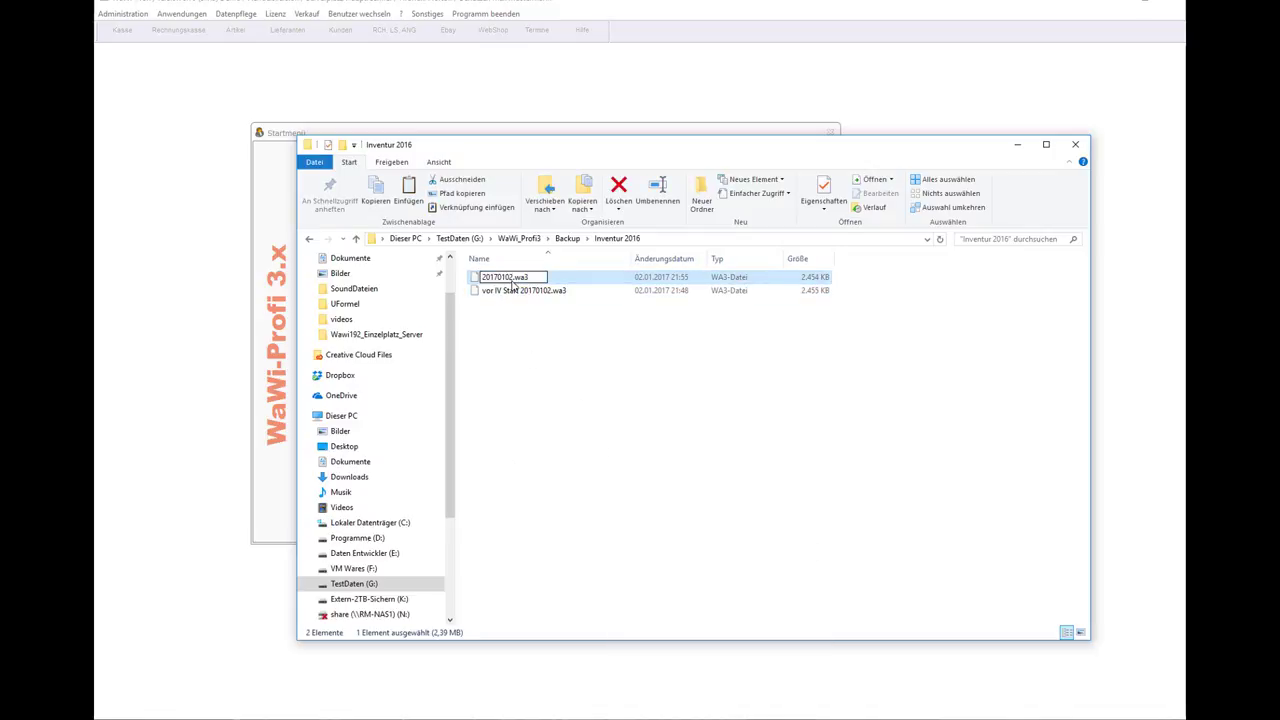
type("vor Abschluss ")
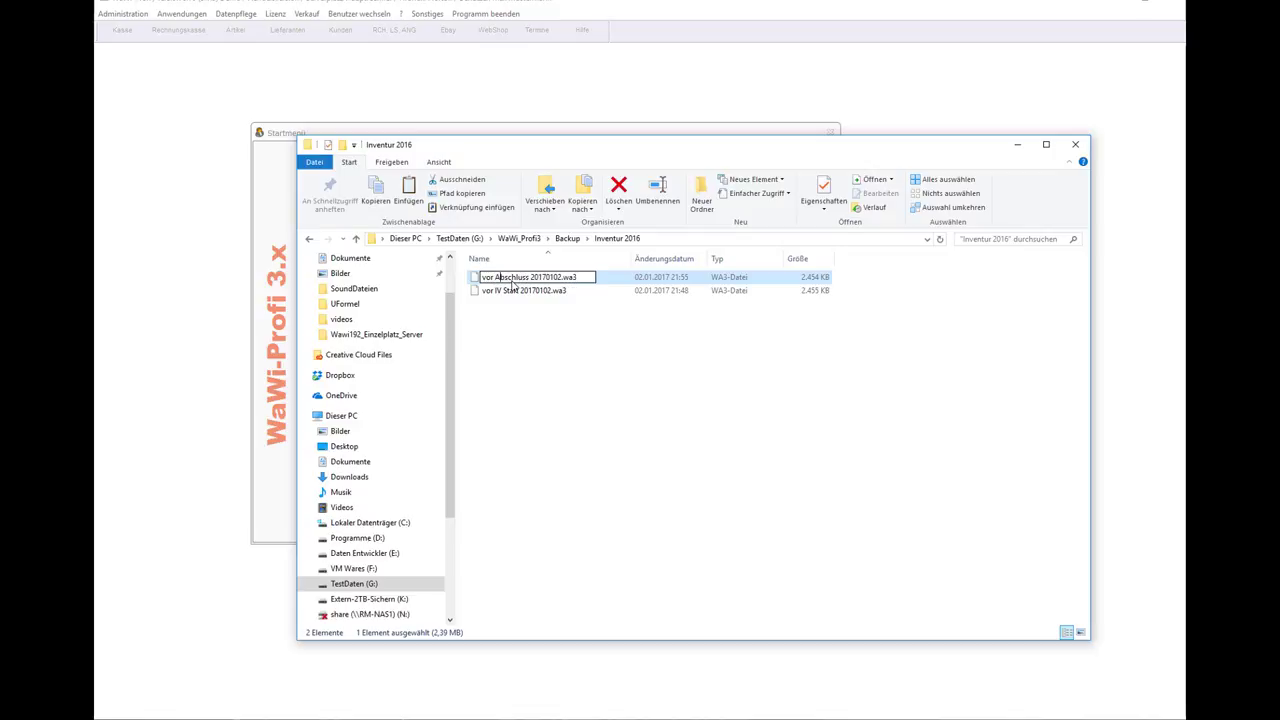
type("IV")
key("Return")
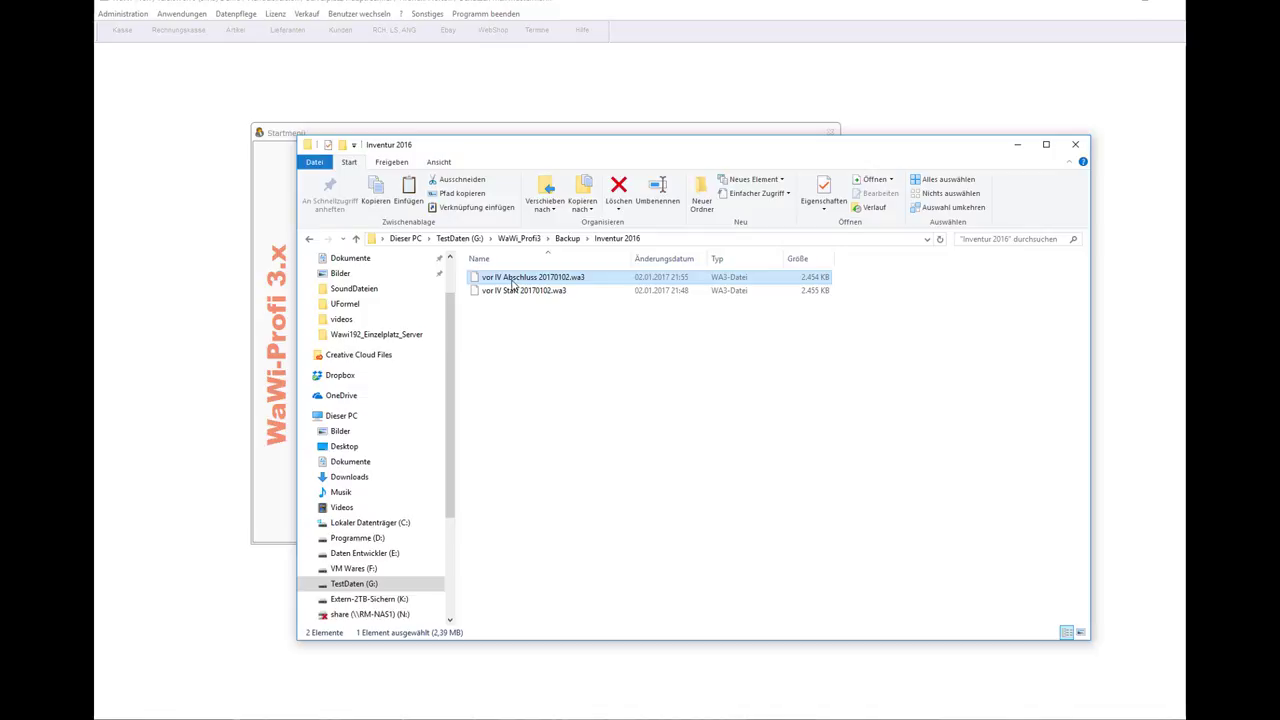
Return to WaWi-Profi, close the data backup window, and reopen the current inventory for editing.
left_click(215, 550)
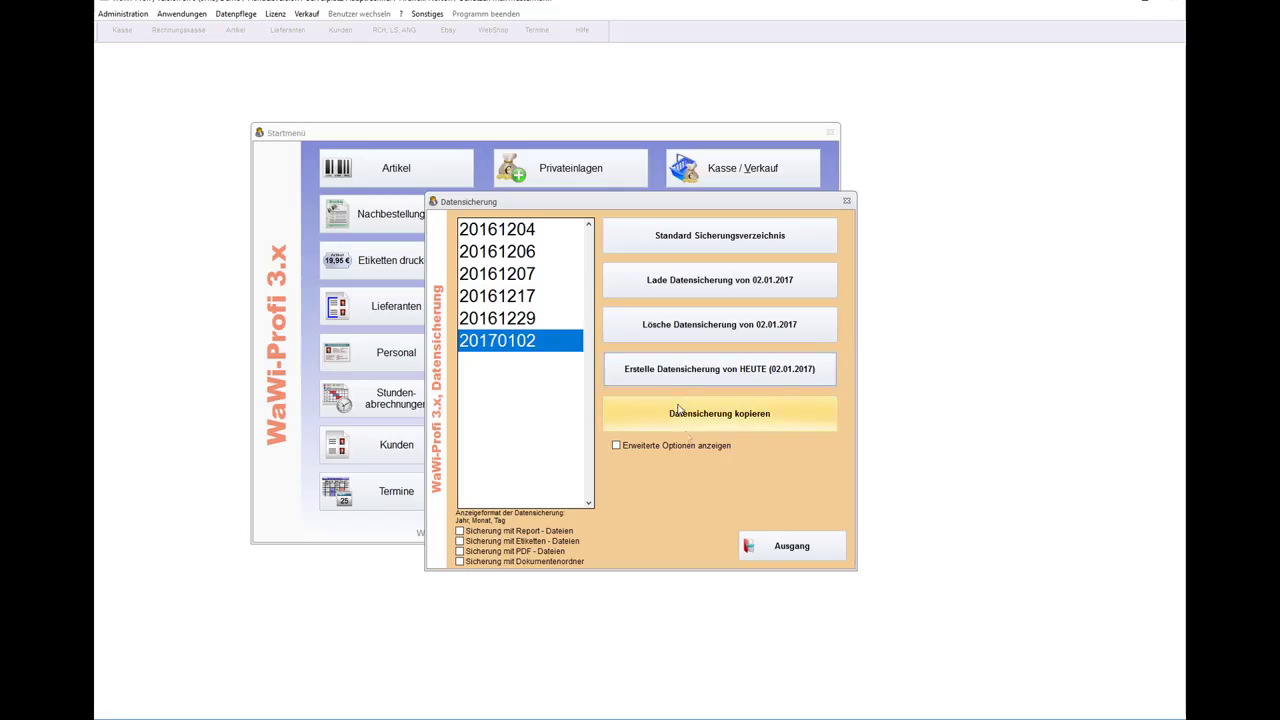
left_click(772, 552)
left_click(181, 14)
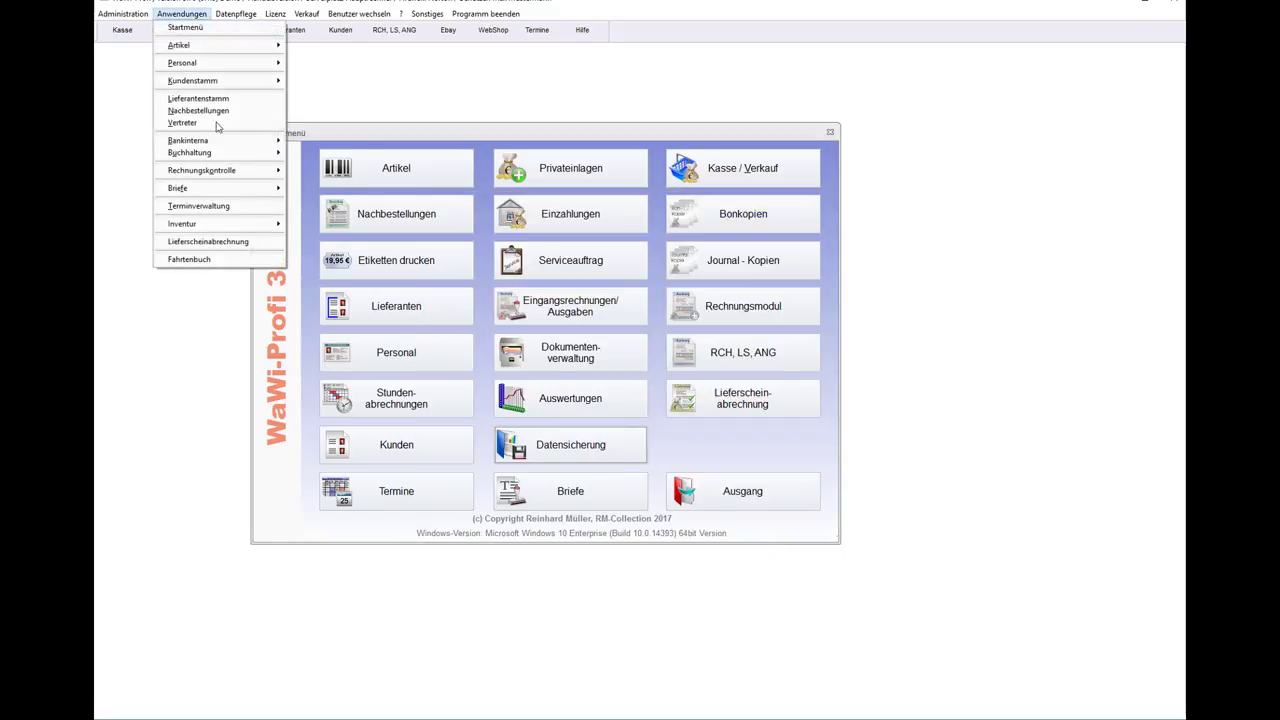
mouse_move(273, 230)
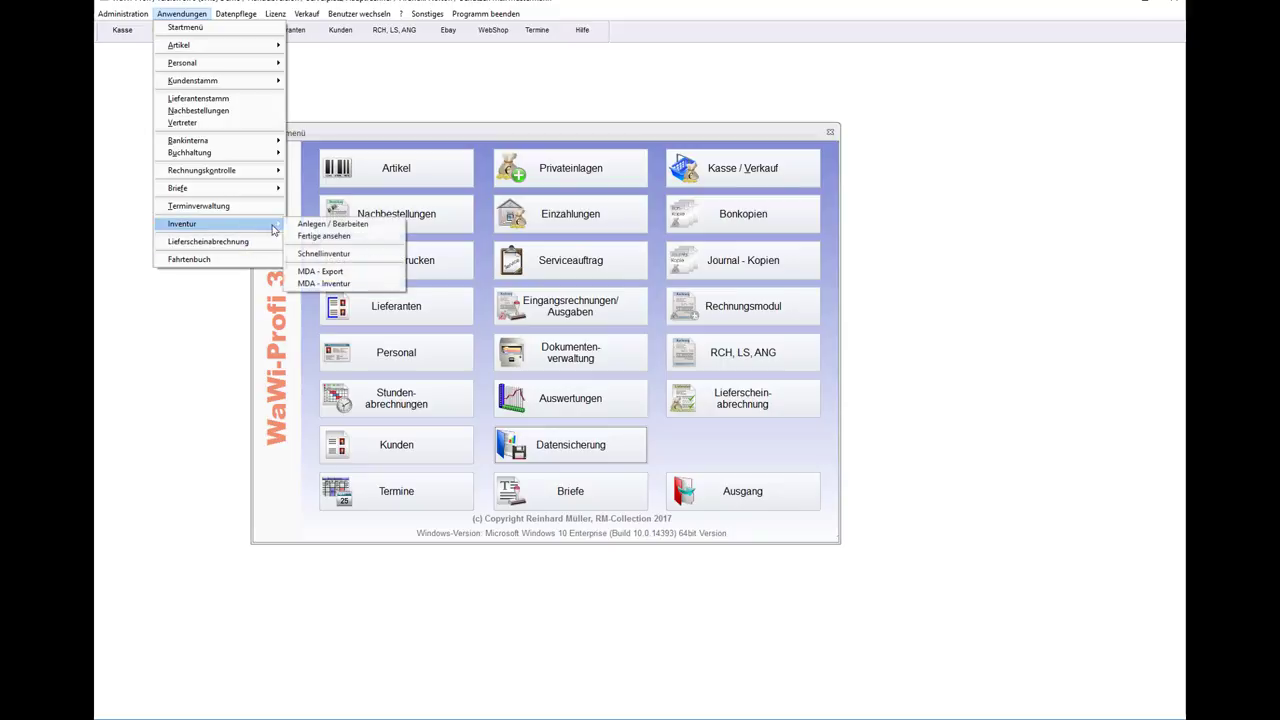
left_click(330, 226)
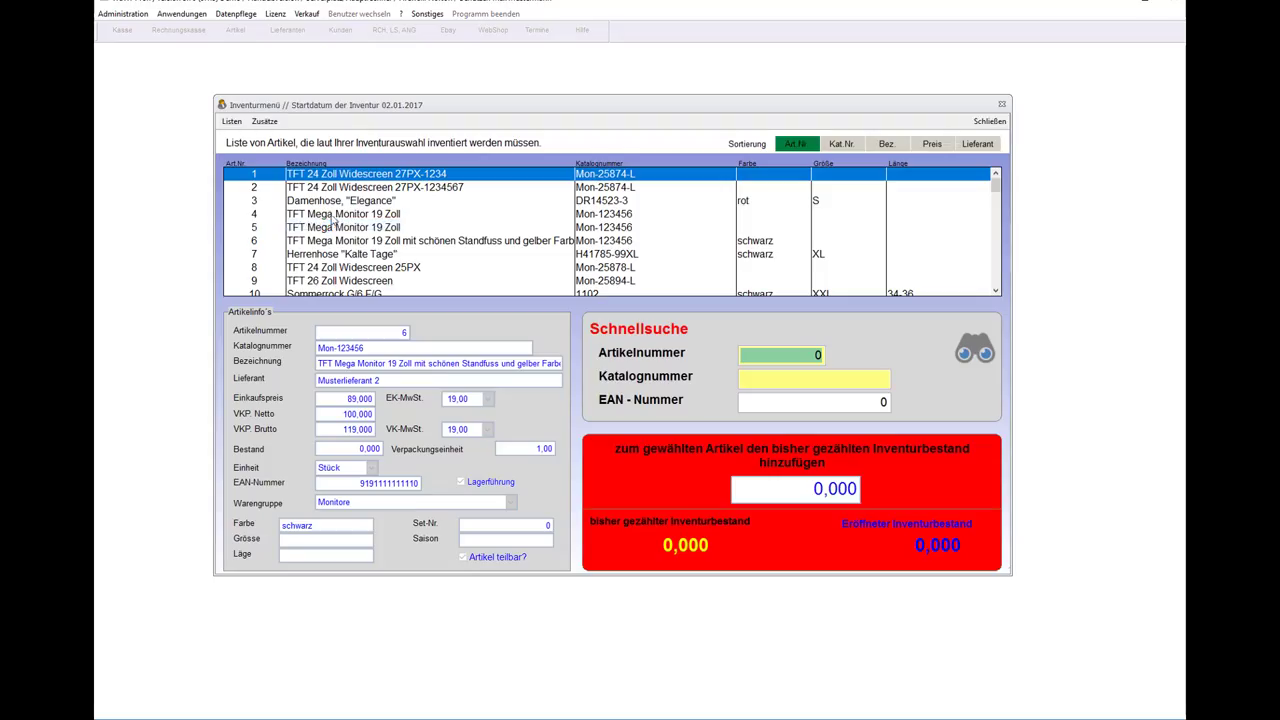
Complete the inventory (Inventur abschließen und Liste drucken) and print the inventory list with all articles (Alle Artikel).
left_click(234, 122)
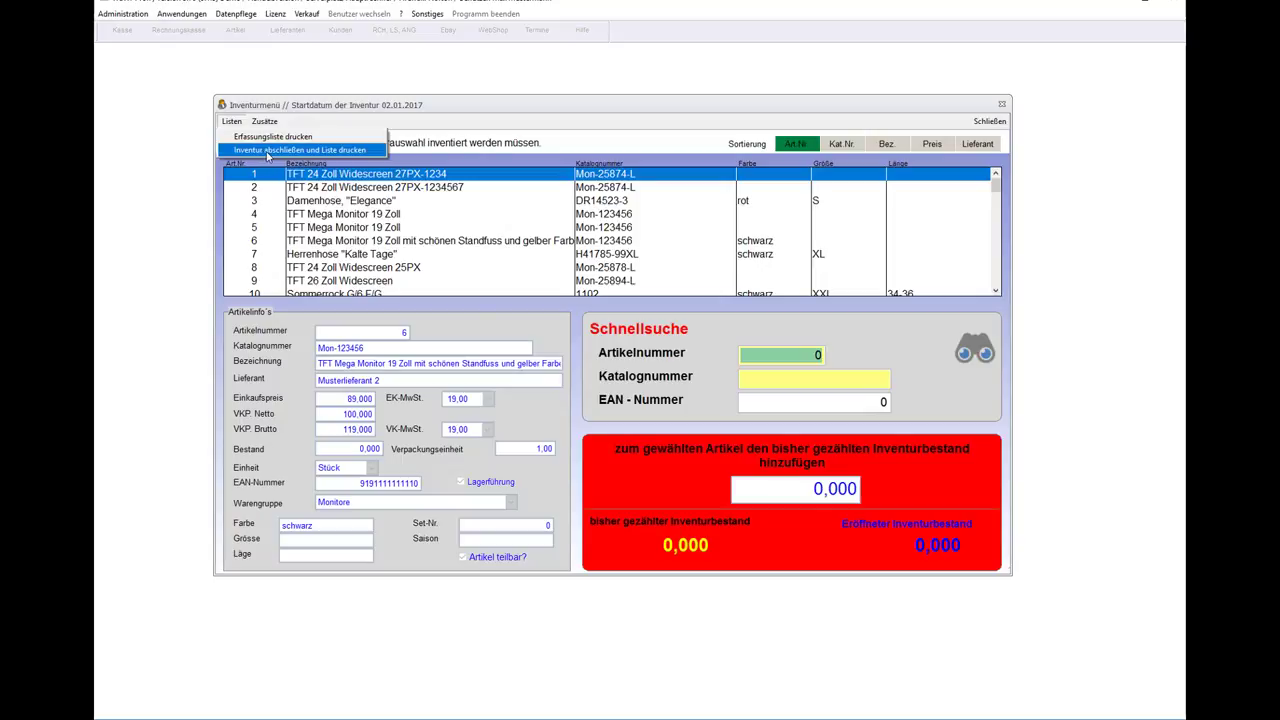
left_click(265, 150)
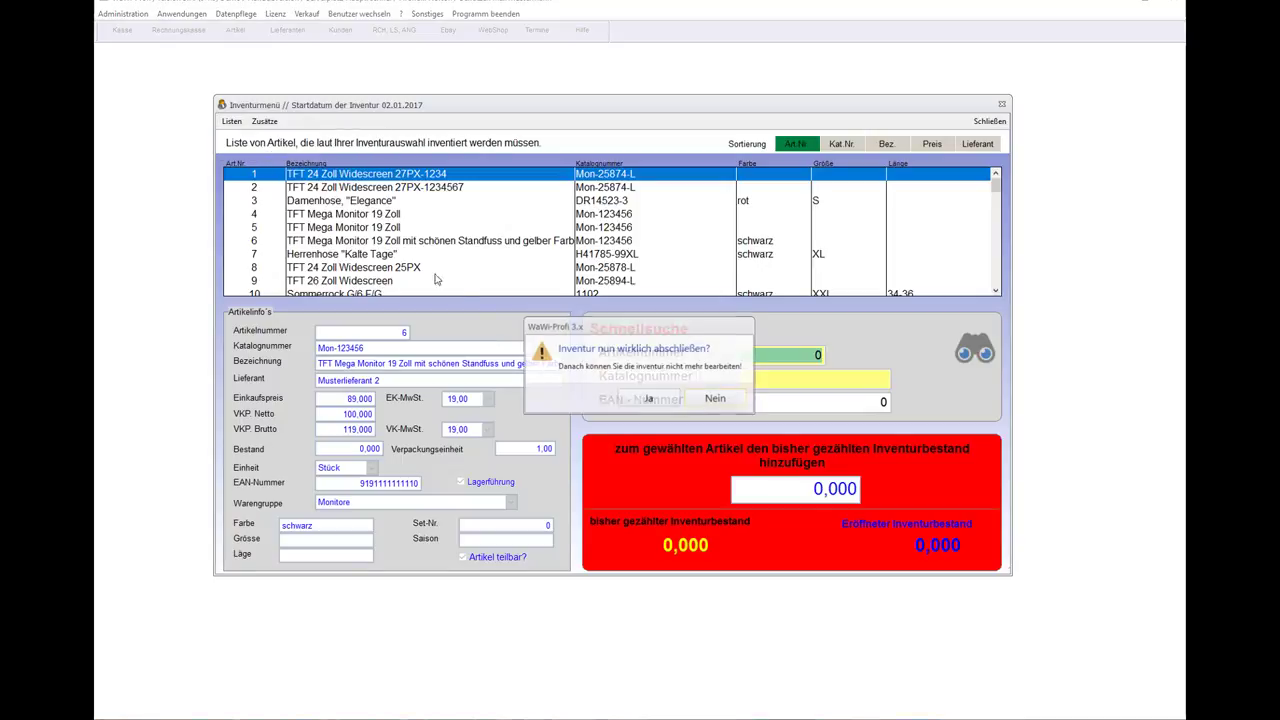
left_click(650, 398)
left_click(656, 400)
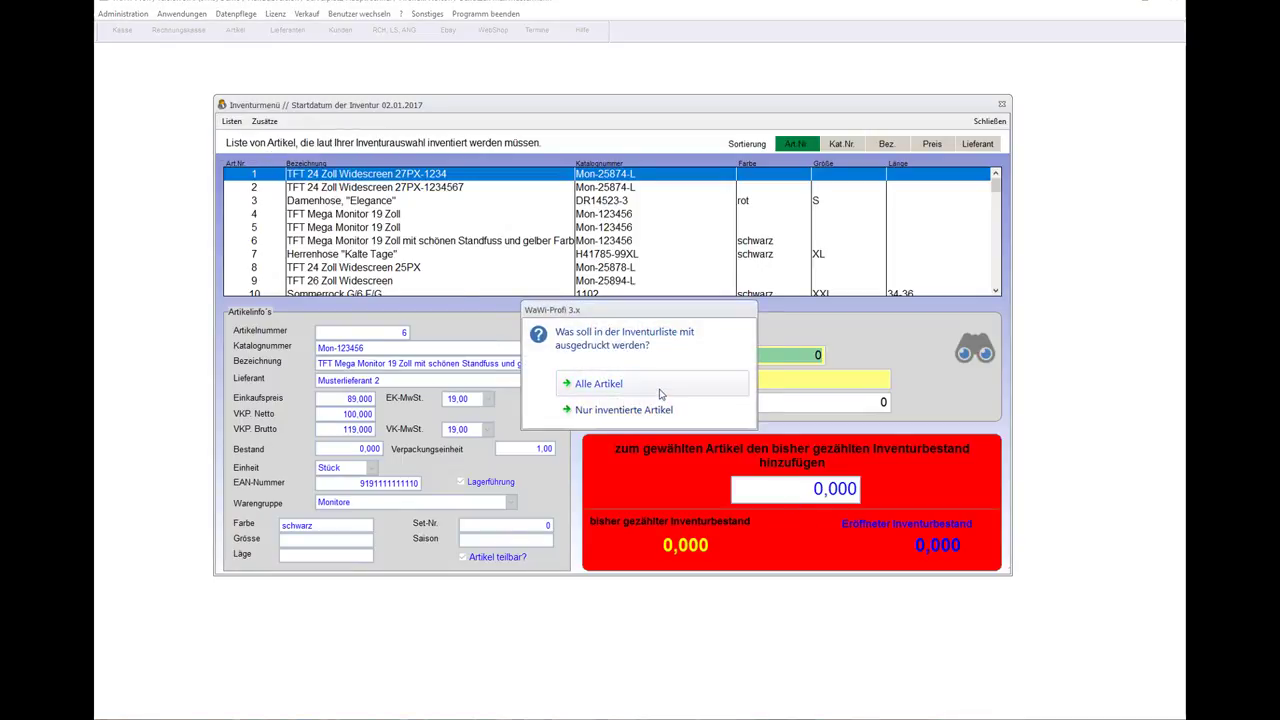
mouse_move(666, 314)
left_mouse_down()
mouse_move(686, 212)
mouse_move(658, 332)
left_mouse_up()
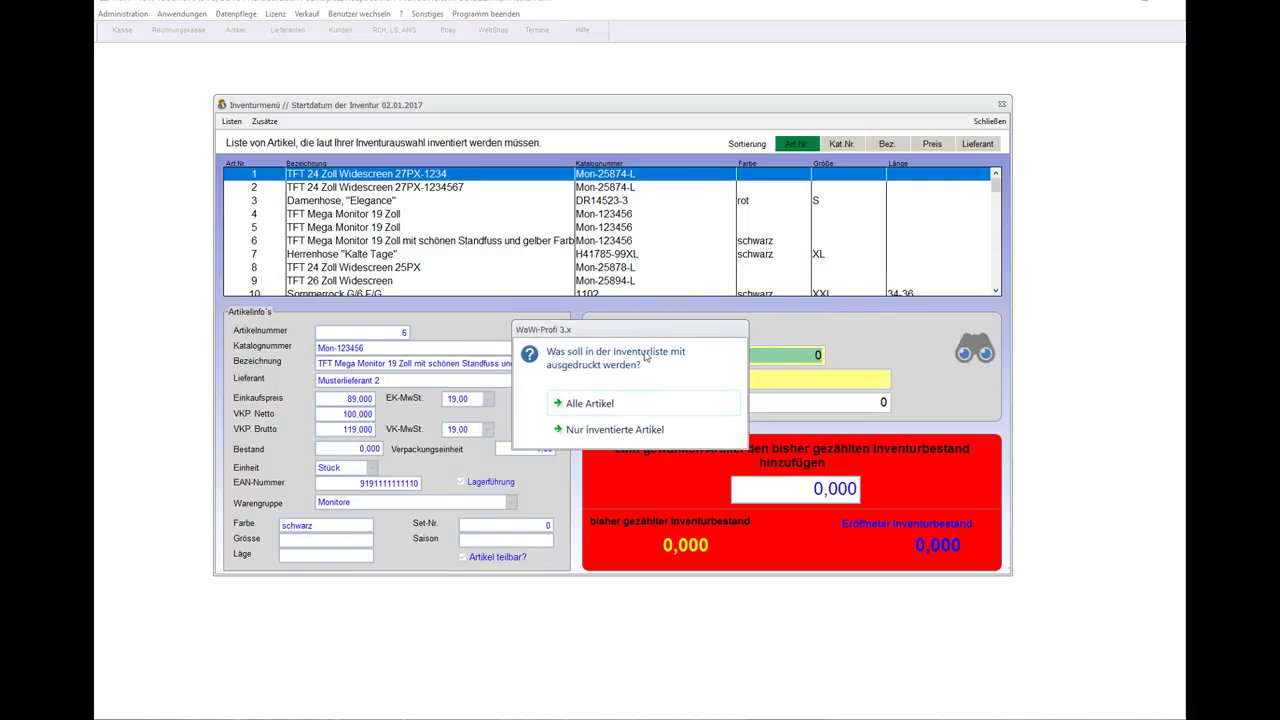
left_click(612, 404)
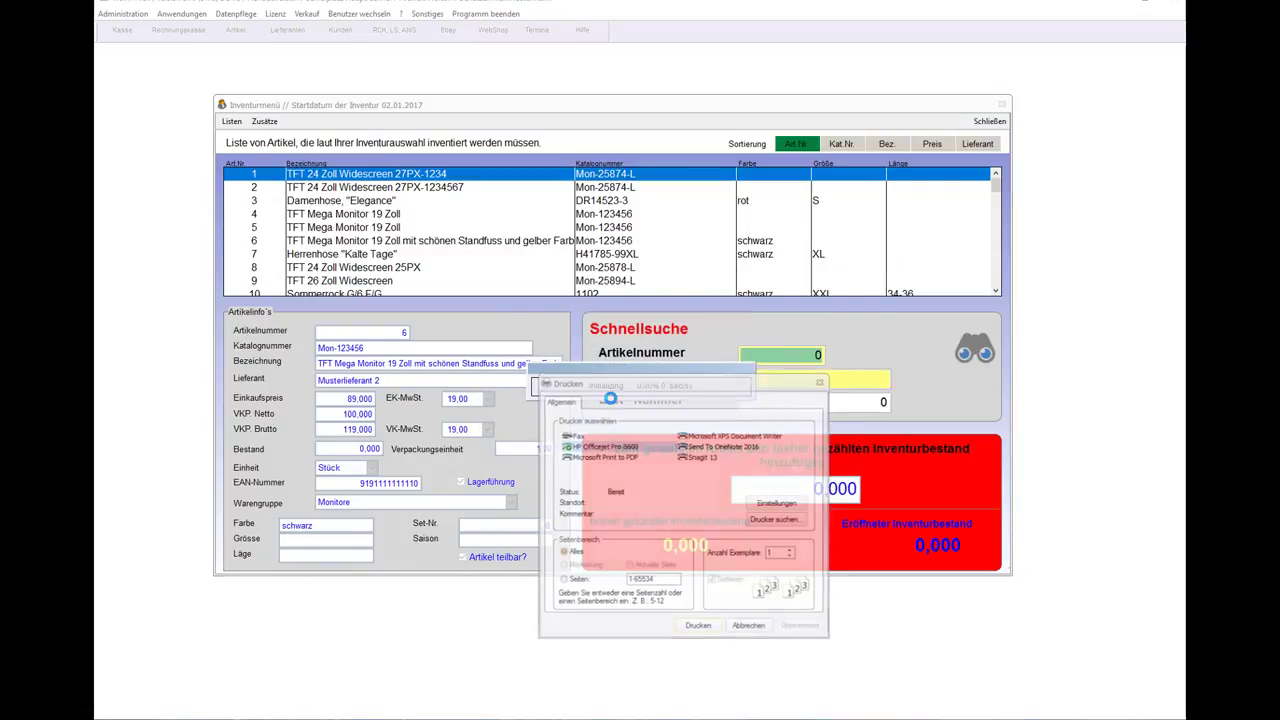
left_click(699, 627)
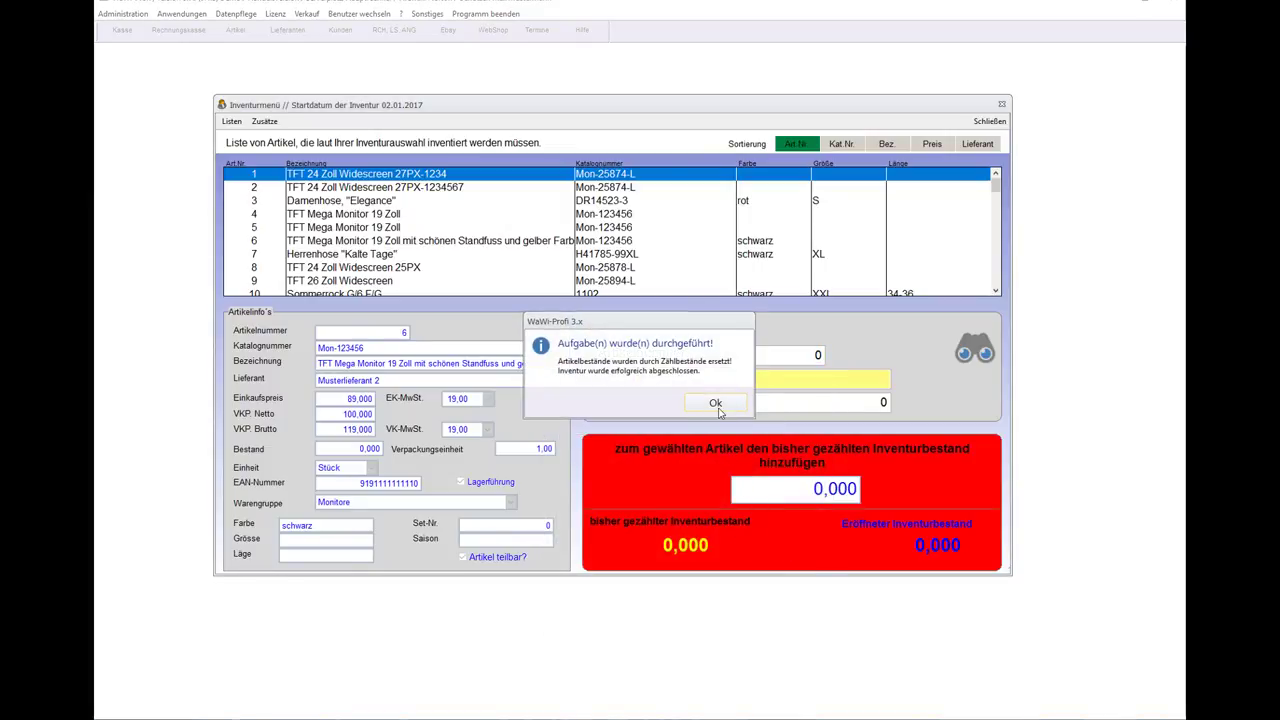
left_click(718, 407)
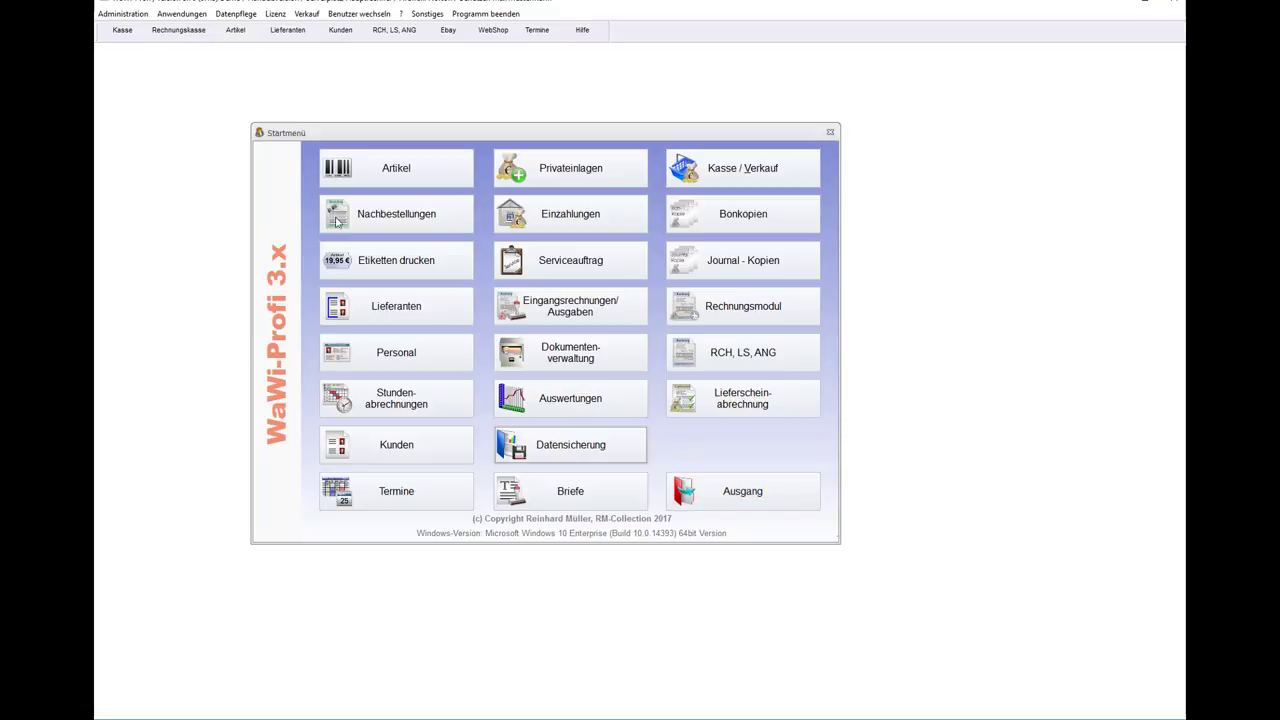
Open the article master data and compare article 1's stock with the counted quantity in the Word table.
left_click(377, 172)
left_click(660, 338)
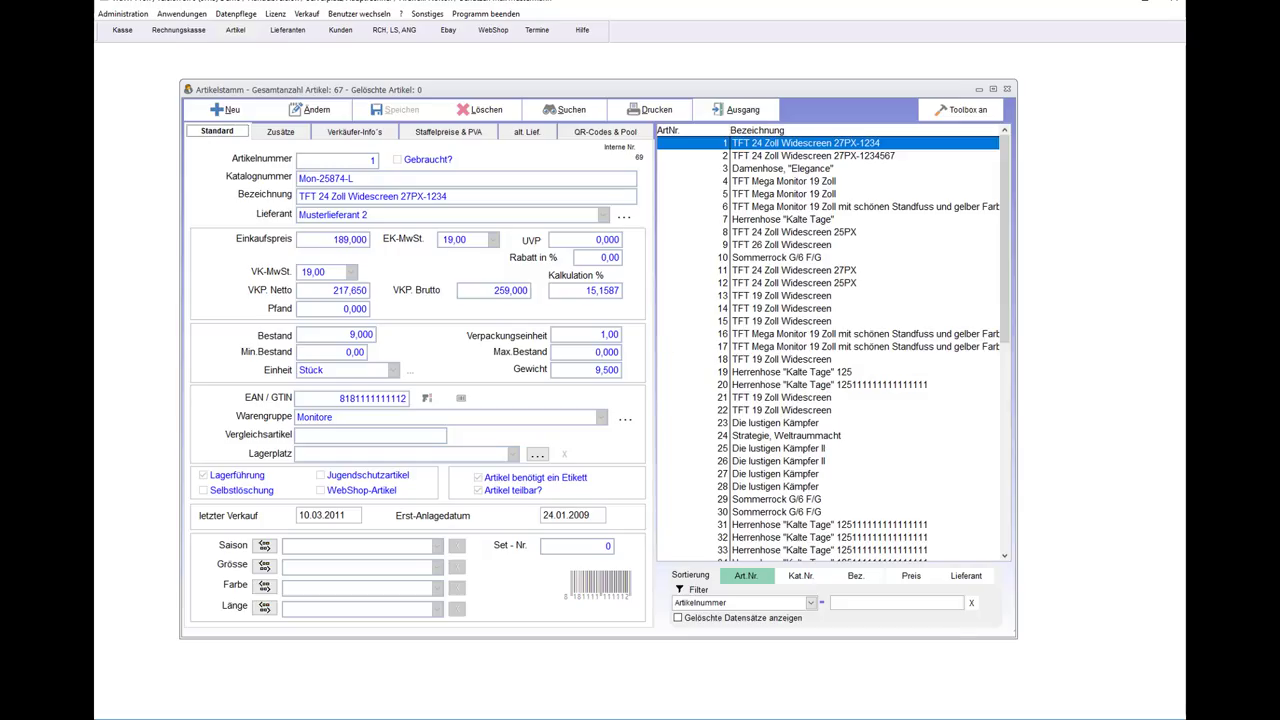
key("alt+Tab")
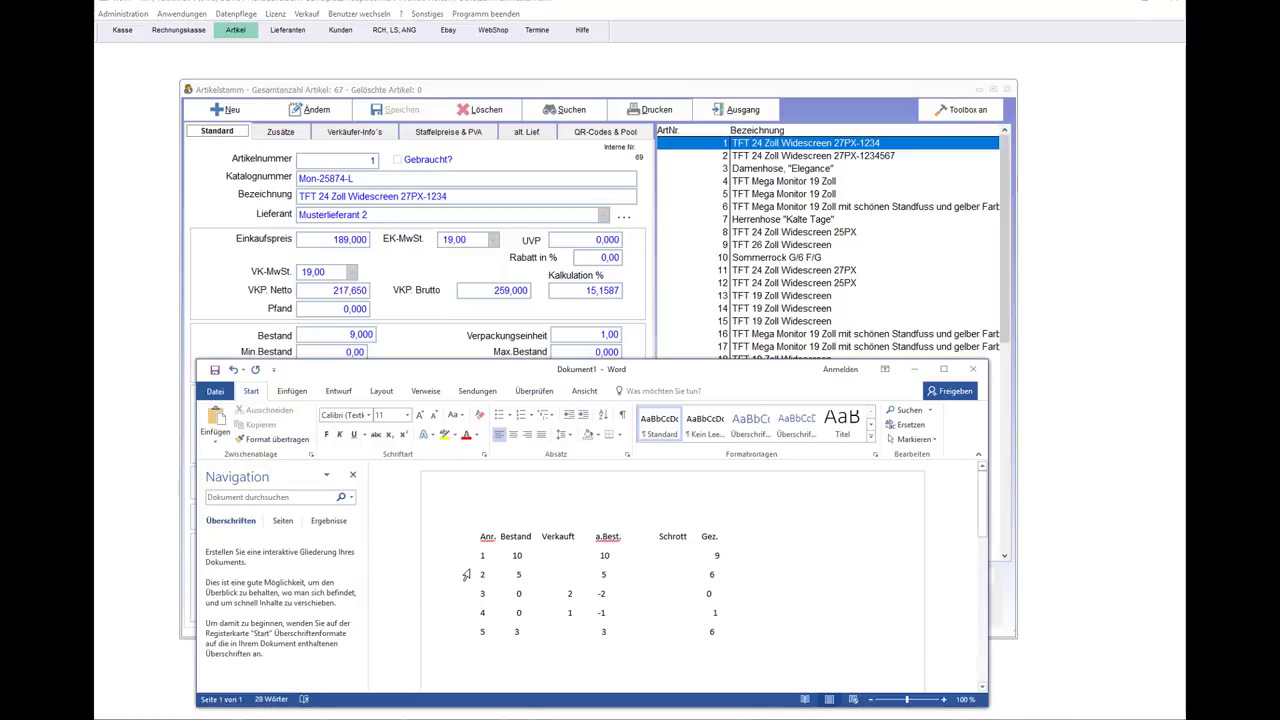
left_click_drag(480, 376, 490, 467)
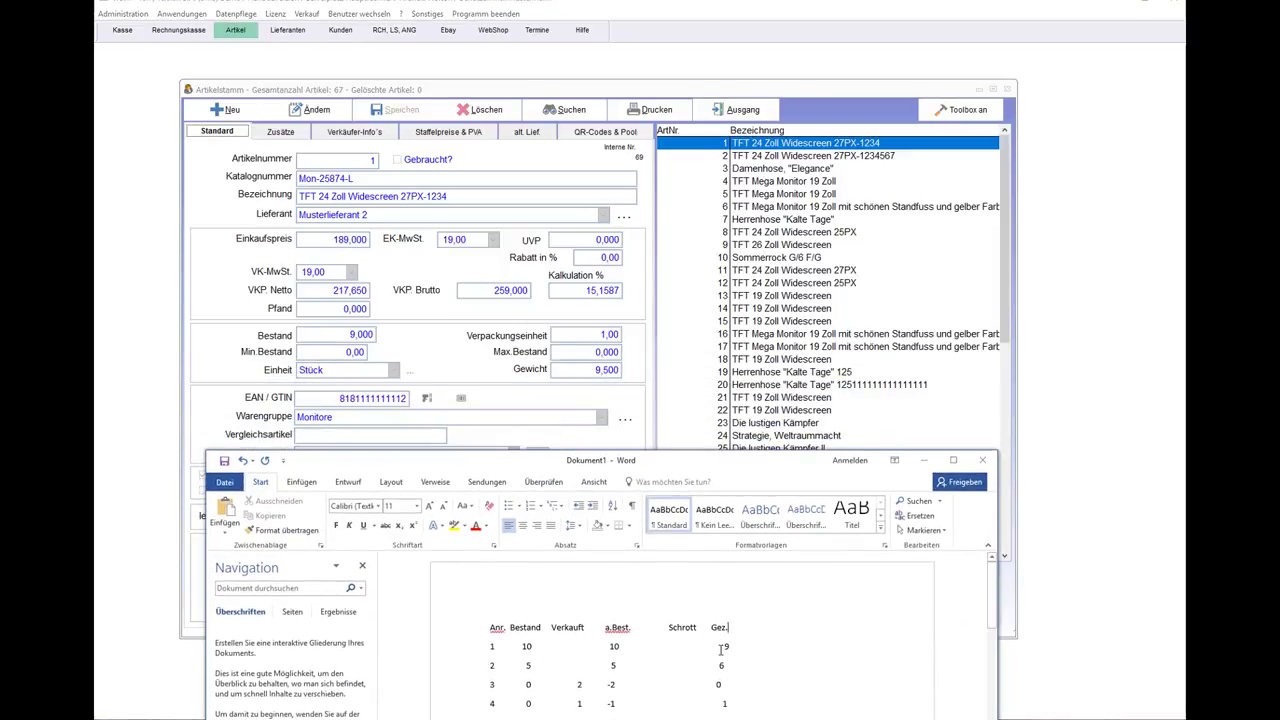
left_click(720, 145)
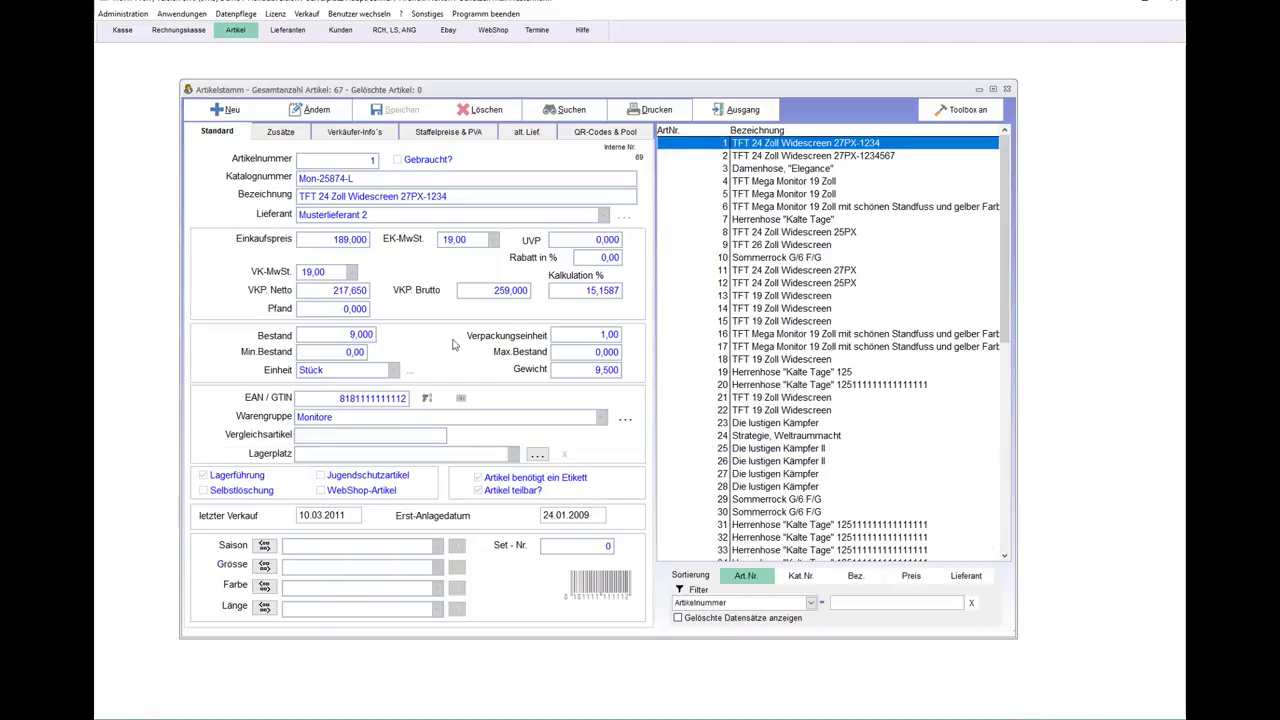
Check article 1's stock control (Bestandskontrolle) against its previous stock and counted quantity in the Word table, and close it.
double_click(366, 336)
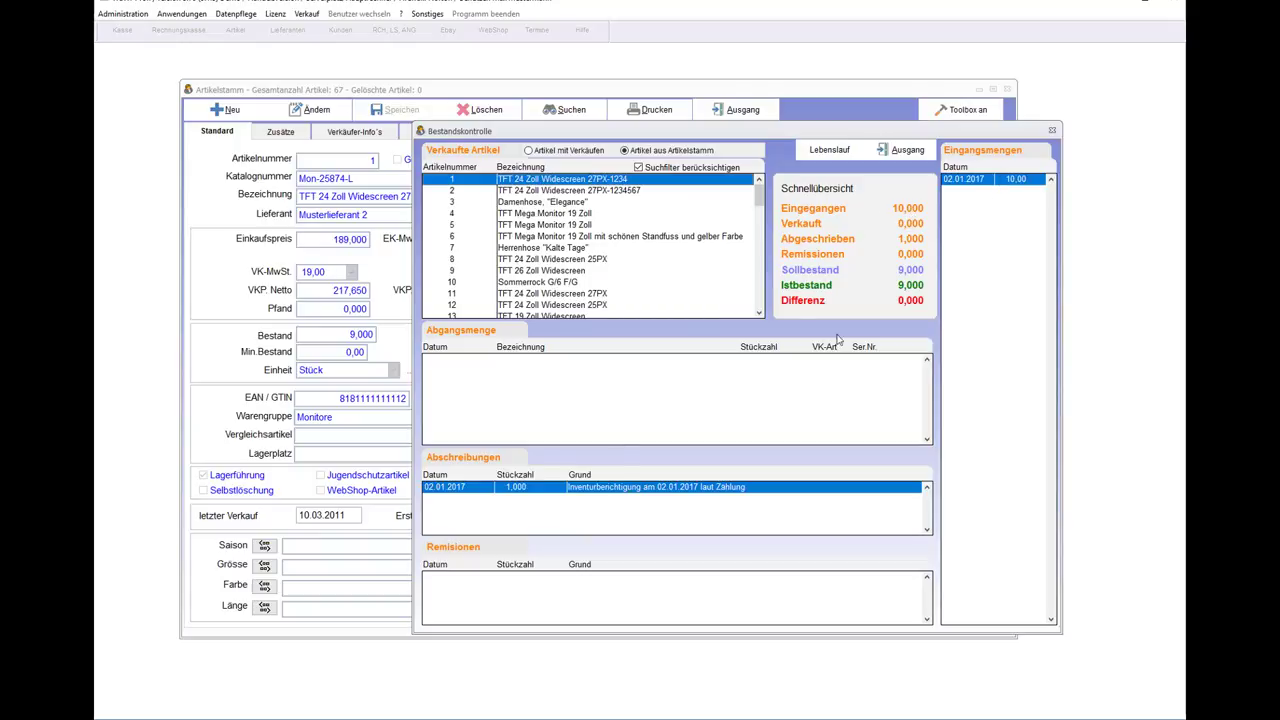
key("alt+Tab")
left_click_drag(609, 653, 617, 649)
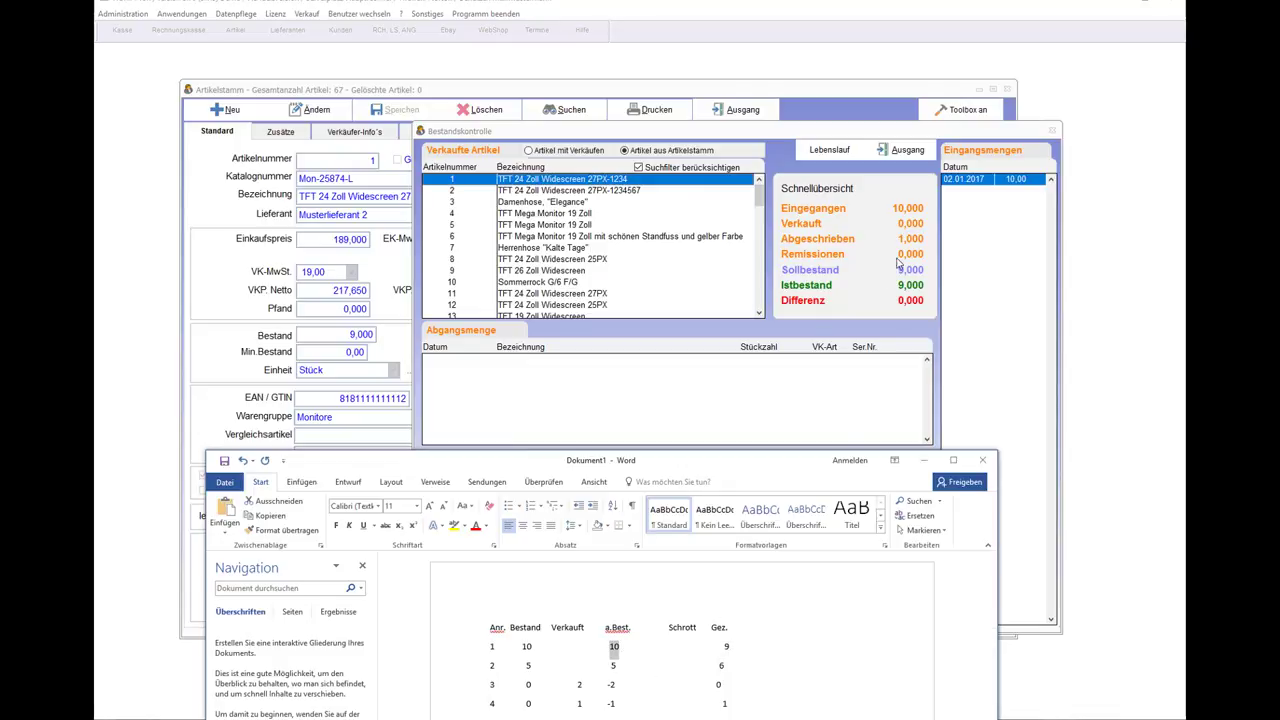
left_click_drag(724, 648, 731, 648)
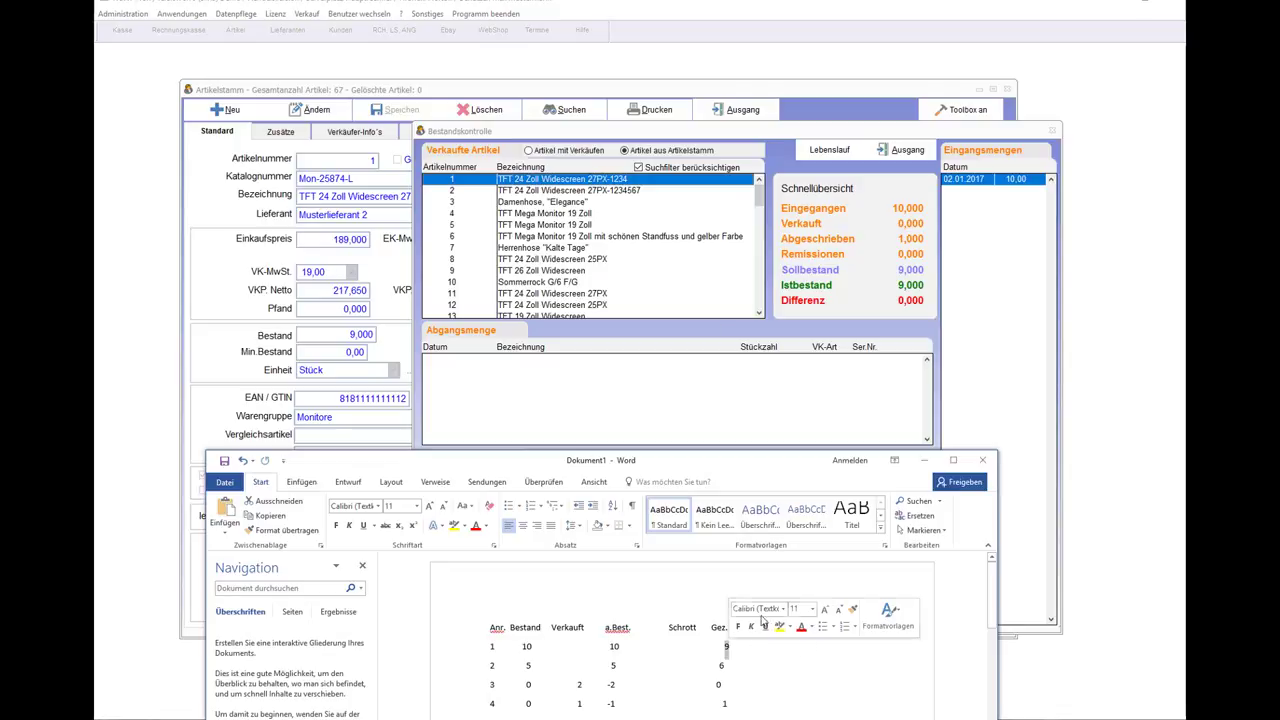
left_click(900, 149)
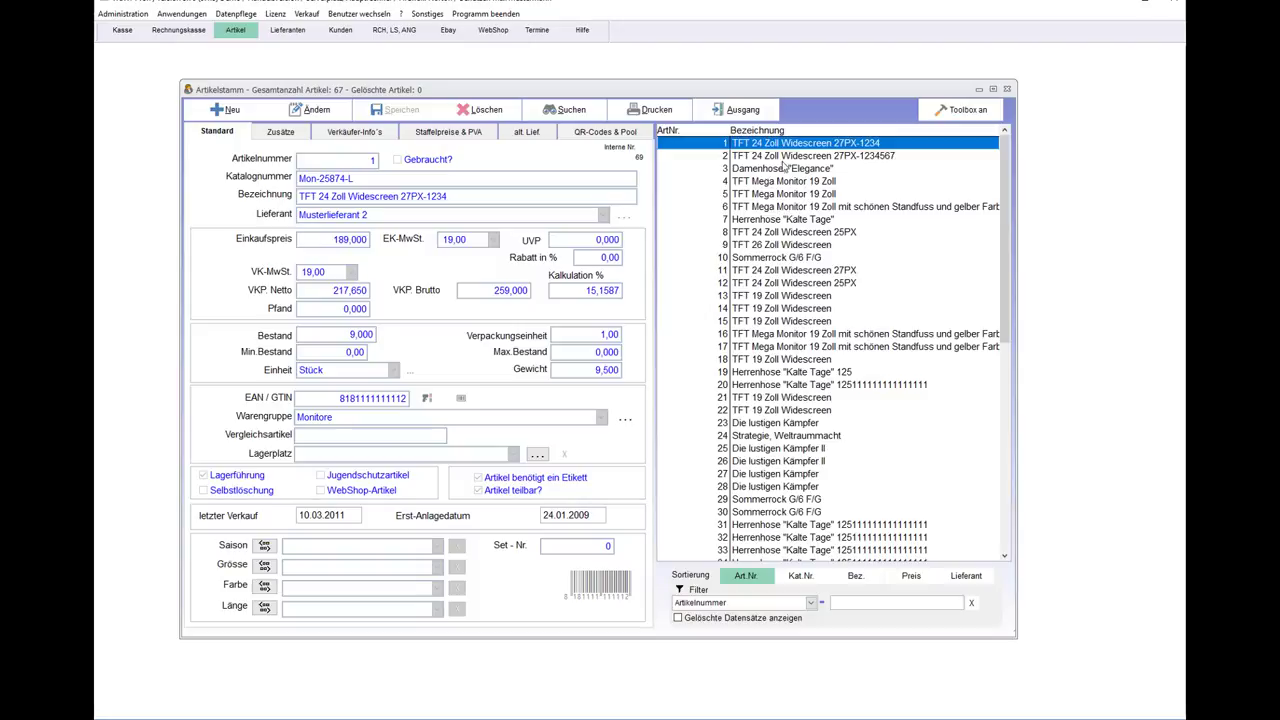
Check article 2's stock and stock control (Bestandskontrolle) against its previous and counted quantities in the Word table, and close it.
left_click(783, 158)
left_click(493, 694)
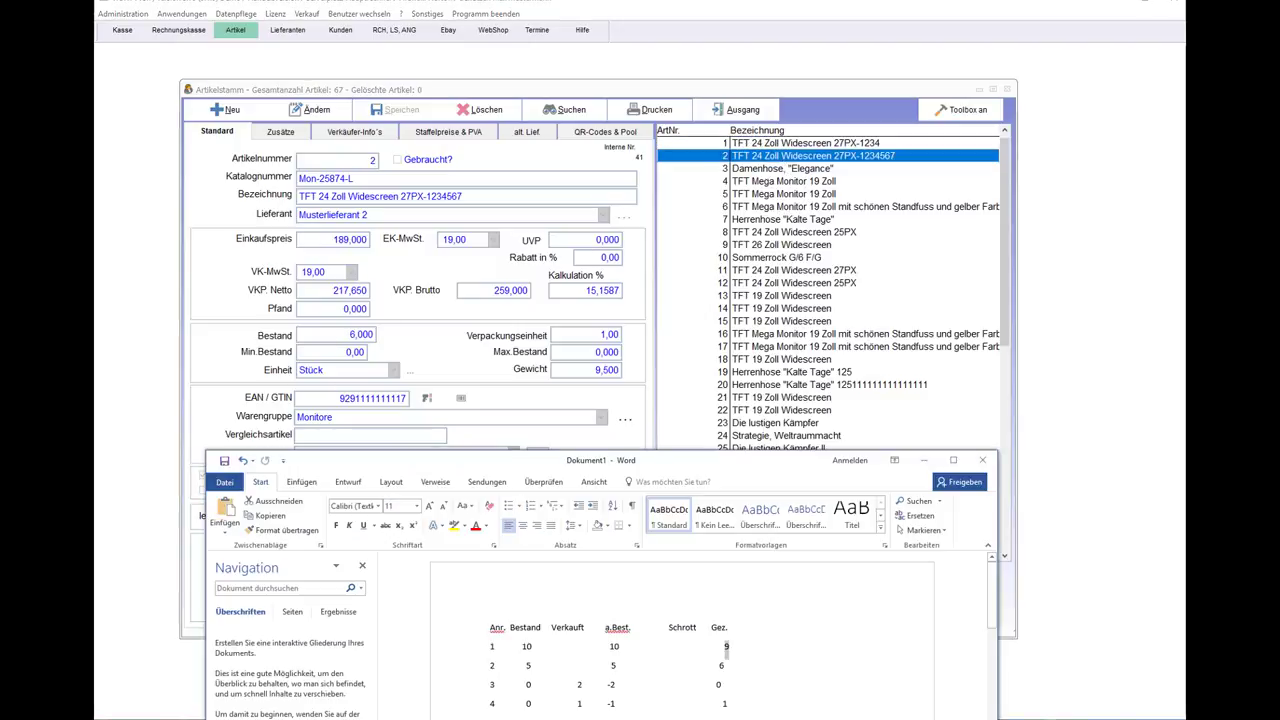
left_click(880, 152)
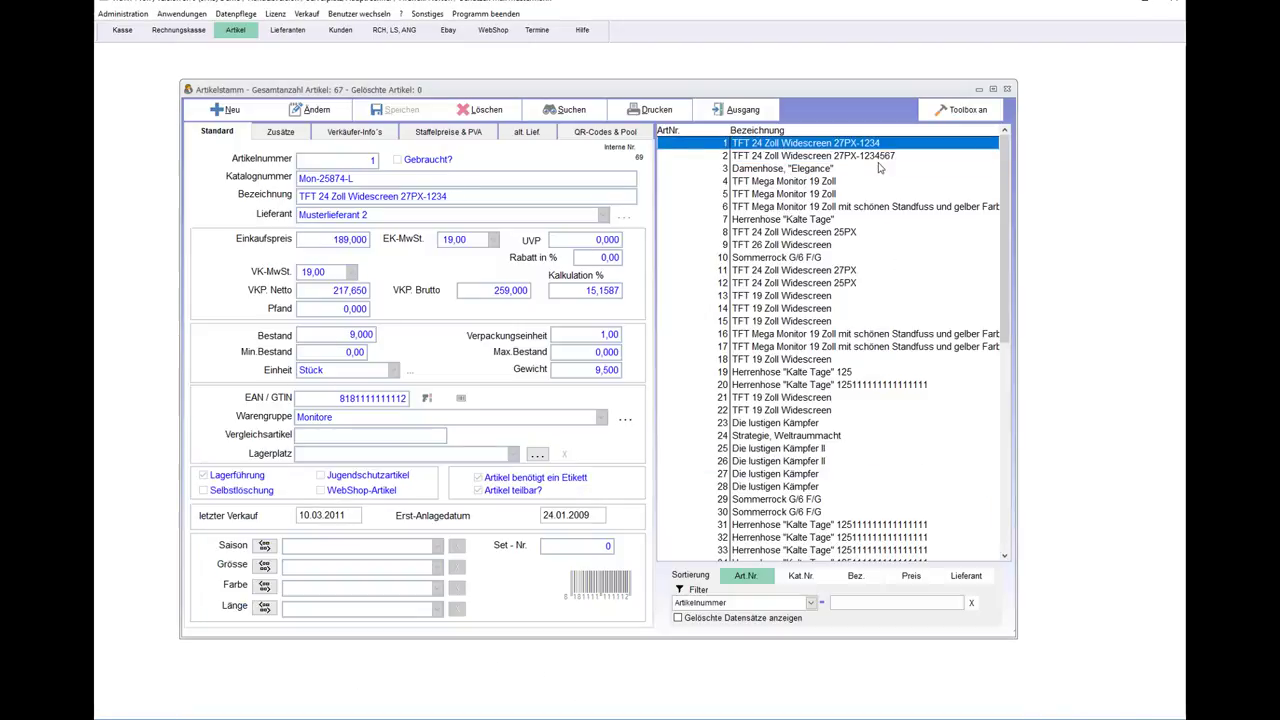
double_click(882, 160)
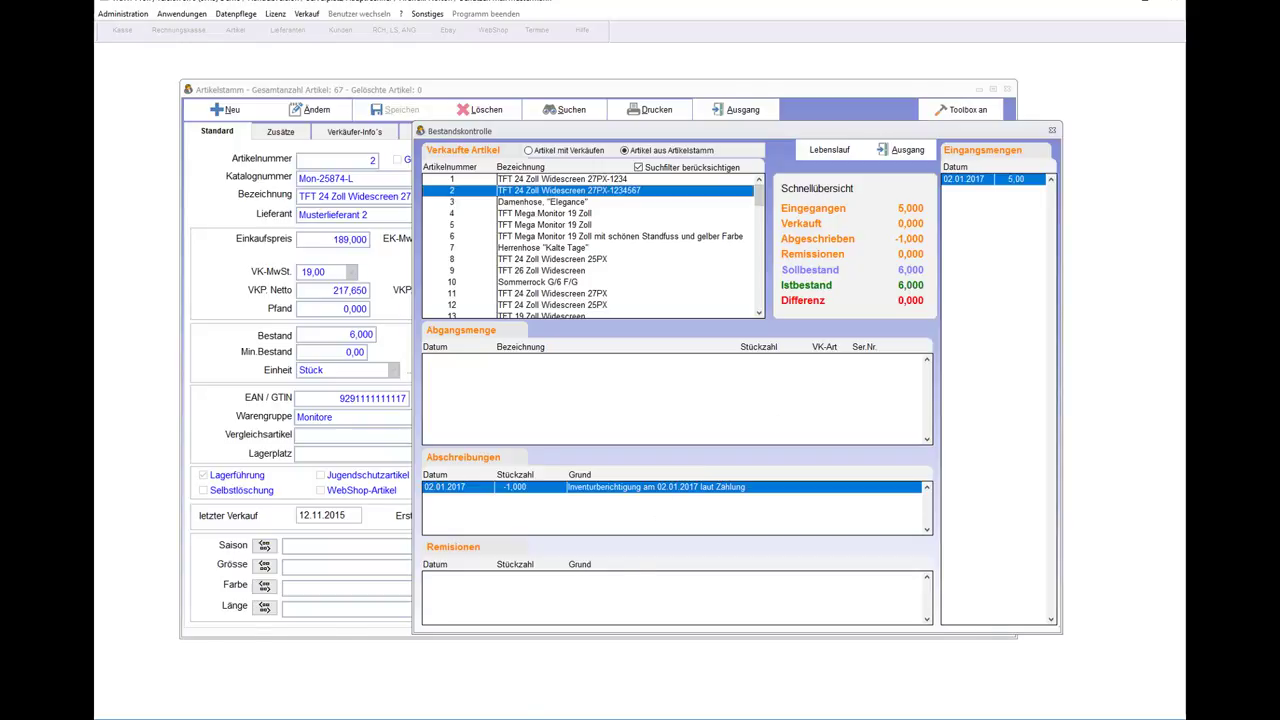
key("alt+Tab")
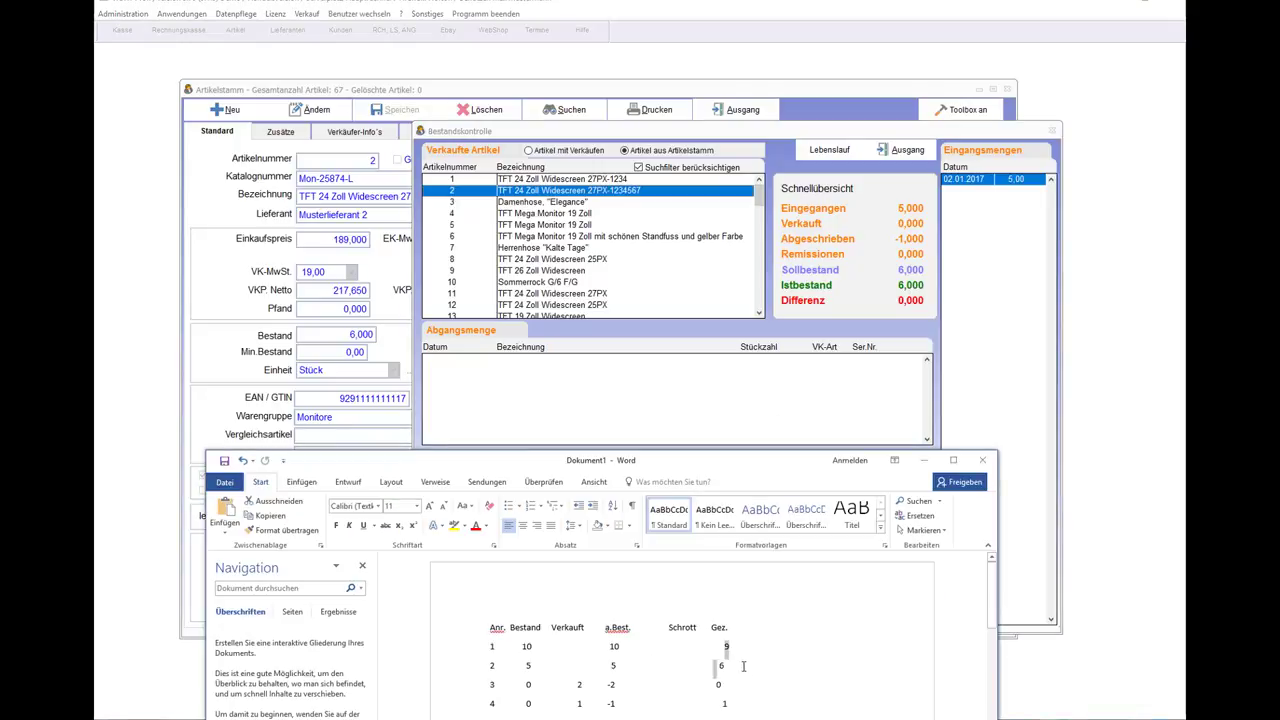
left_click_drag(612, 666, 720, 670)
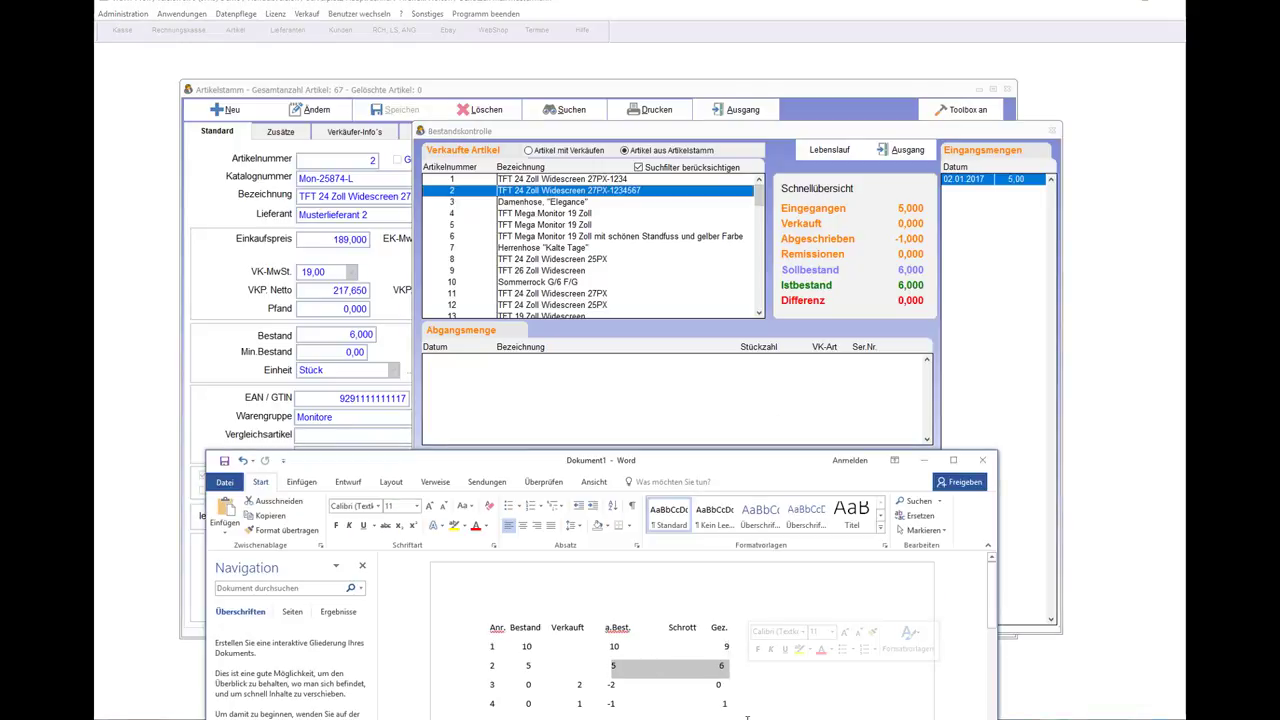
left_click(724, 667)
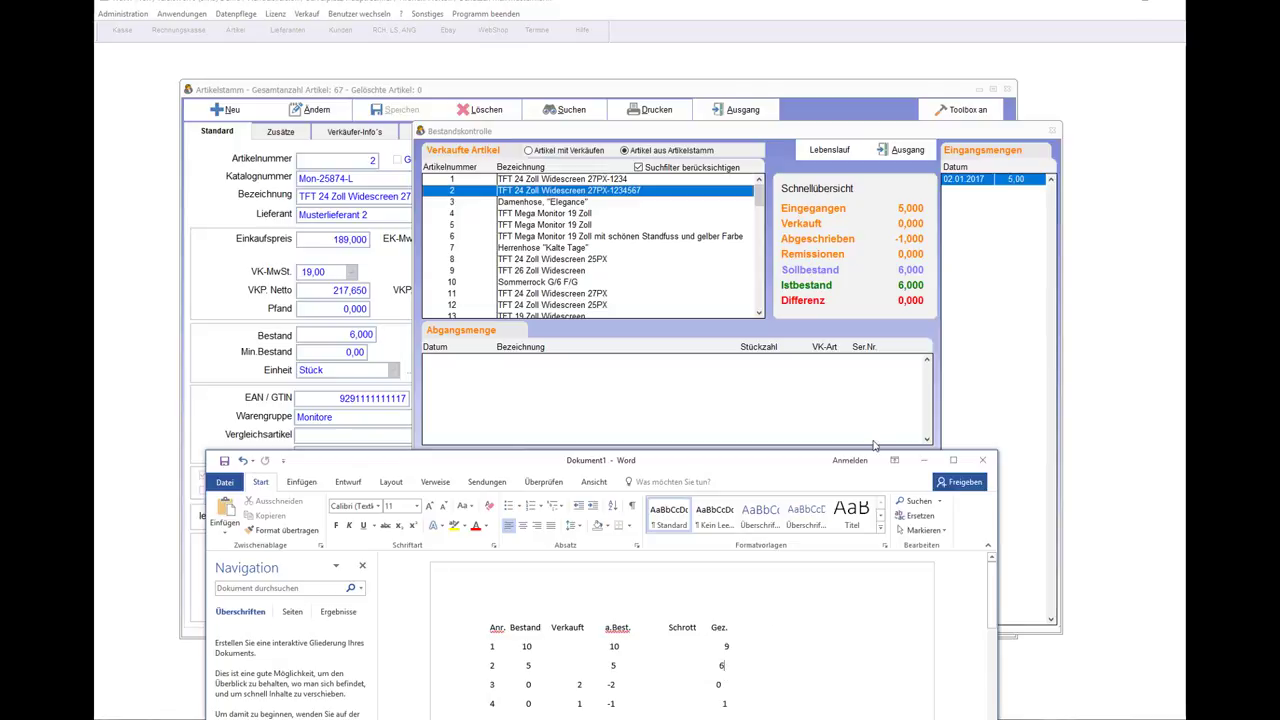
left_click(891, 325)
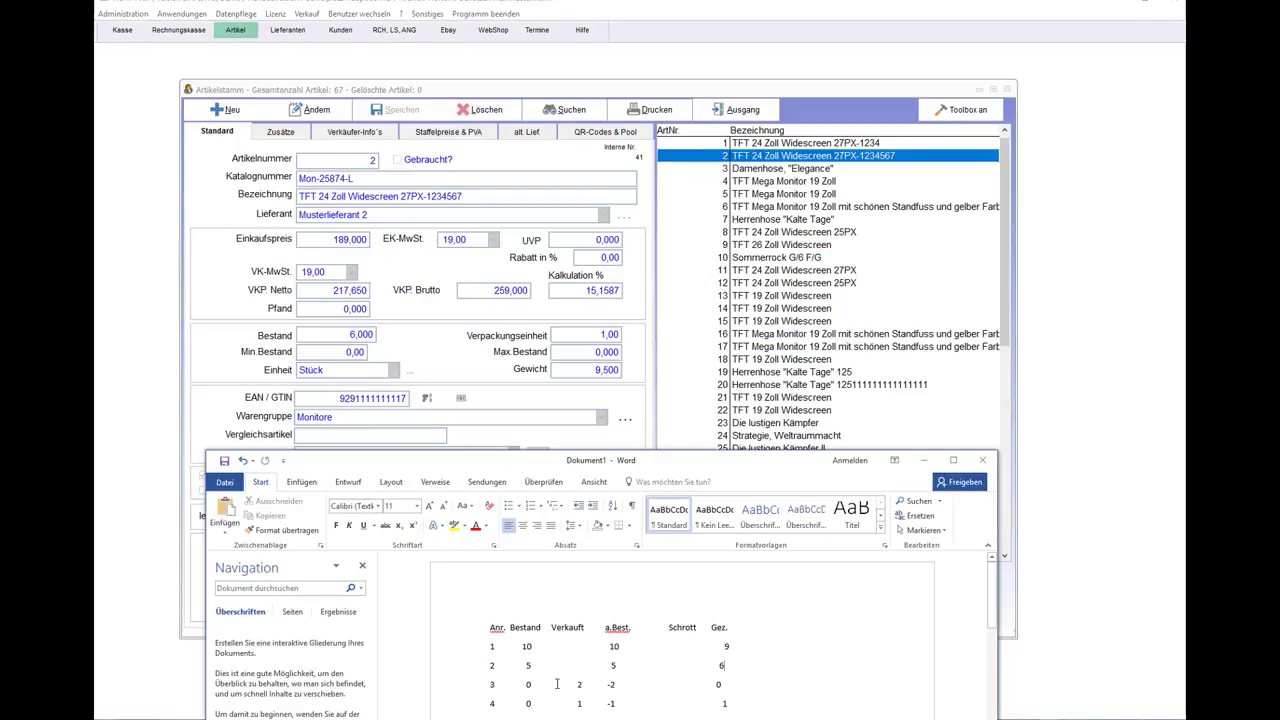
Compare the stock of article 3, Damenhose "Elegance", with its counted quantity in the Word table.
left_click_drag(490, 687, 565, 692)
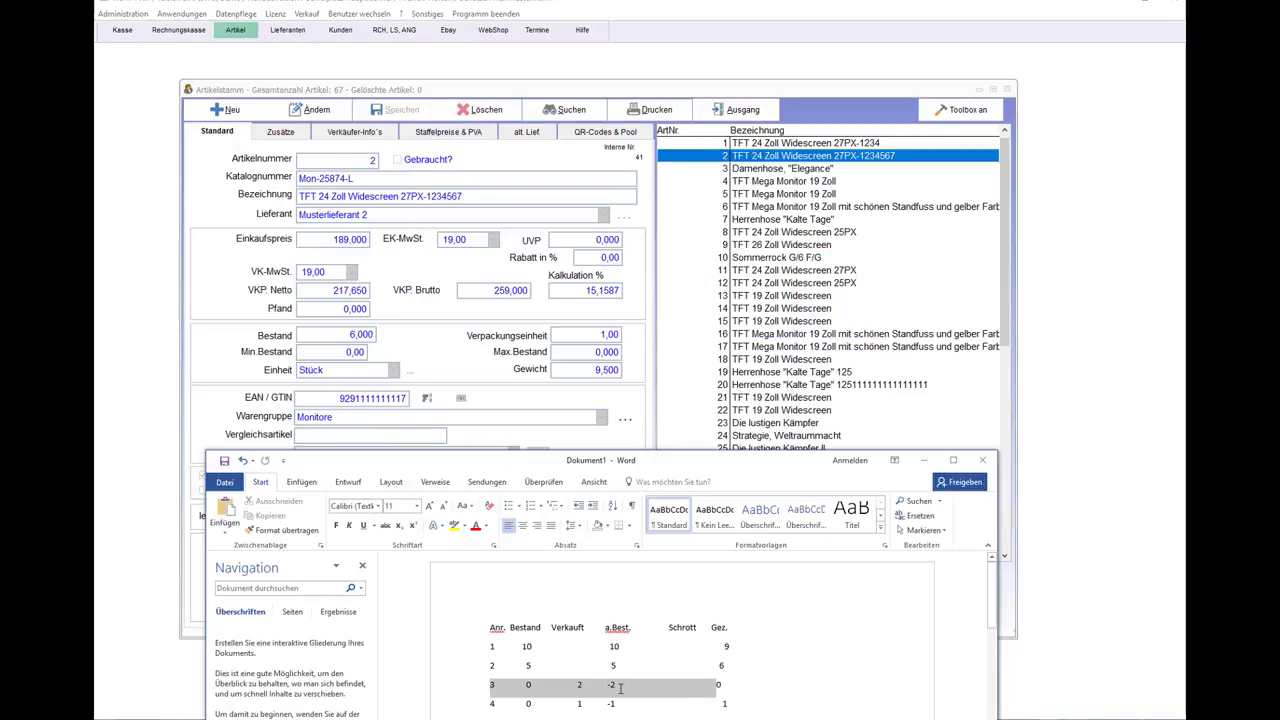
left_click(777, 170)
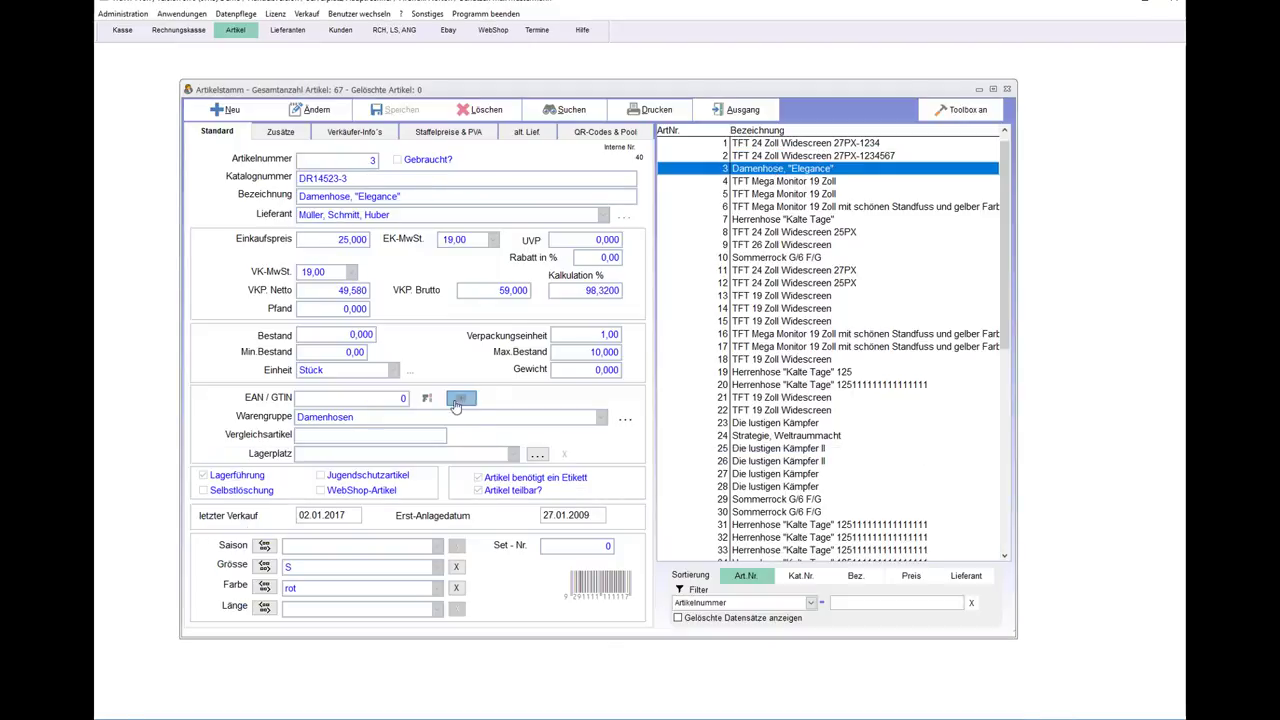
key("alt+Tab")
double_click(718, 684)
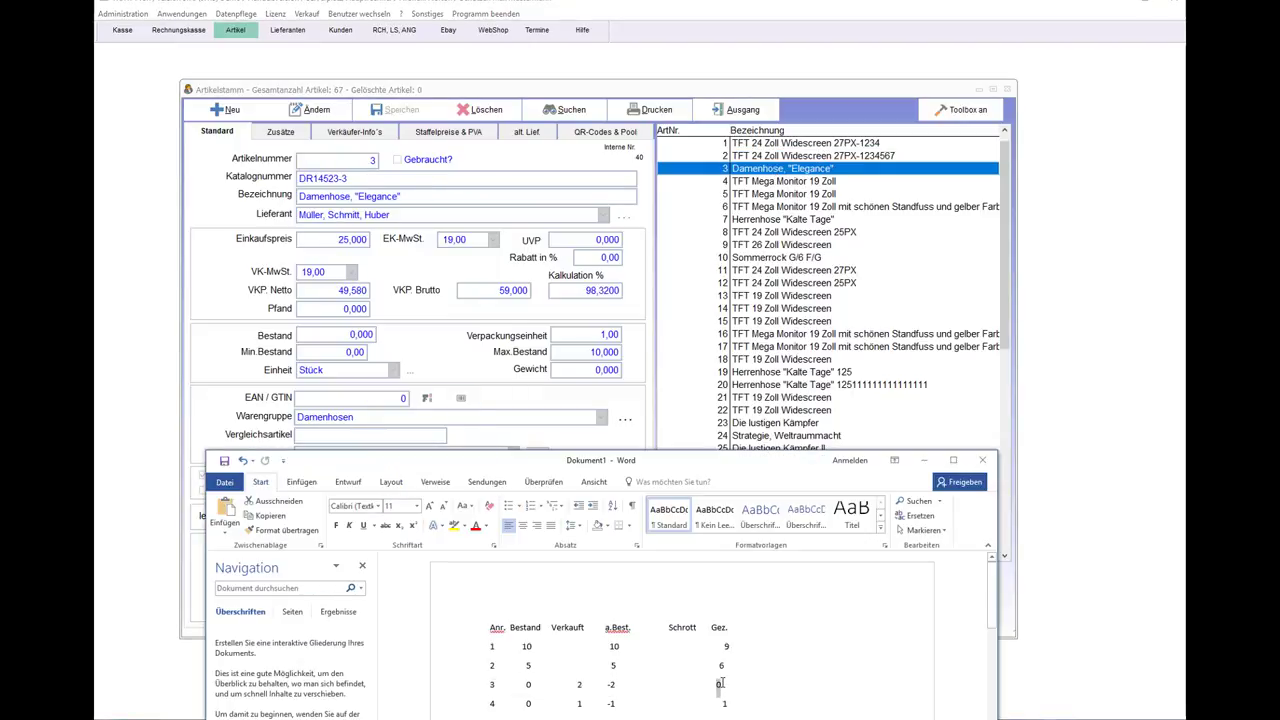
Check article 3's stock control against its sold, previous and counted quantities in the Word table, and close it.
left_click(577, 684)
type("2")
left_click_drag(609, 684, 718, 684)
key("F9")
left_click(619, 688)
double_click(717, 176)
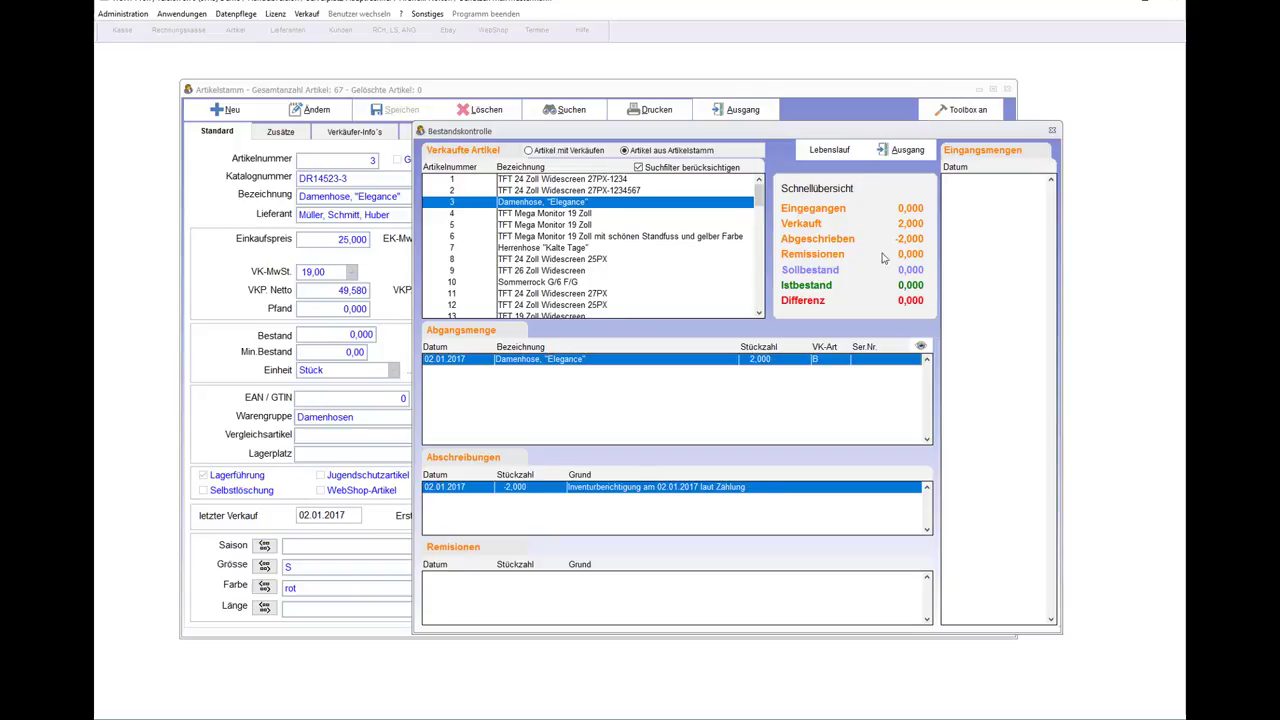
left_click(907, 149)
Review article 4's row in the Word table and compare its counted quantity with the stock in the article master data.
key("alt+Tab")
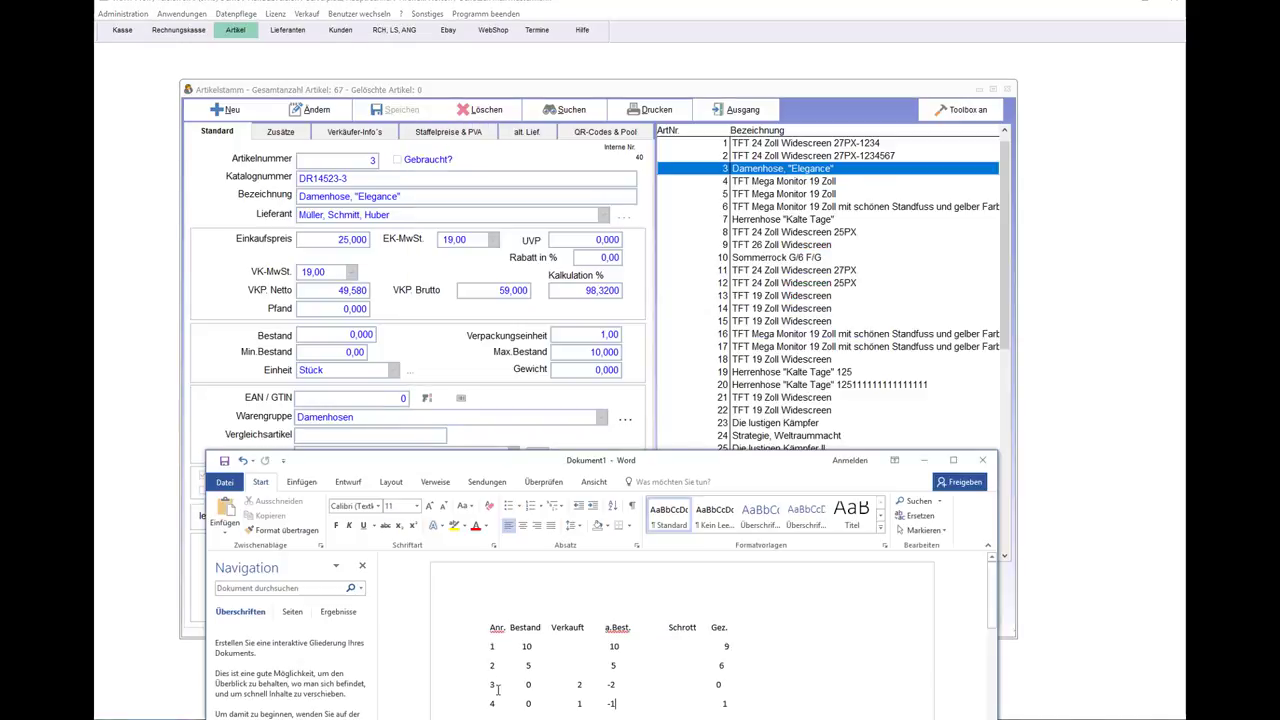
left_click_drag(490, 704, 539, 704)
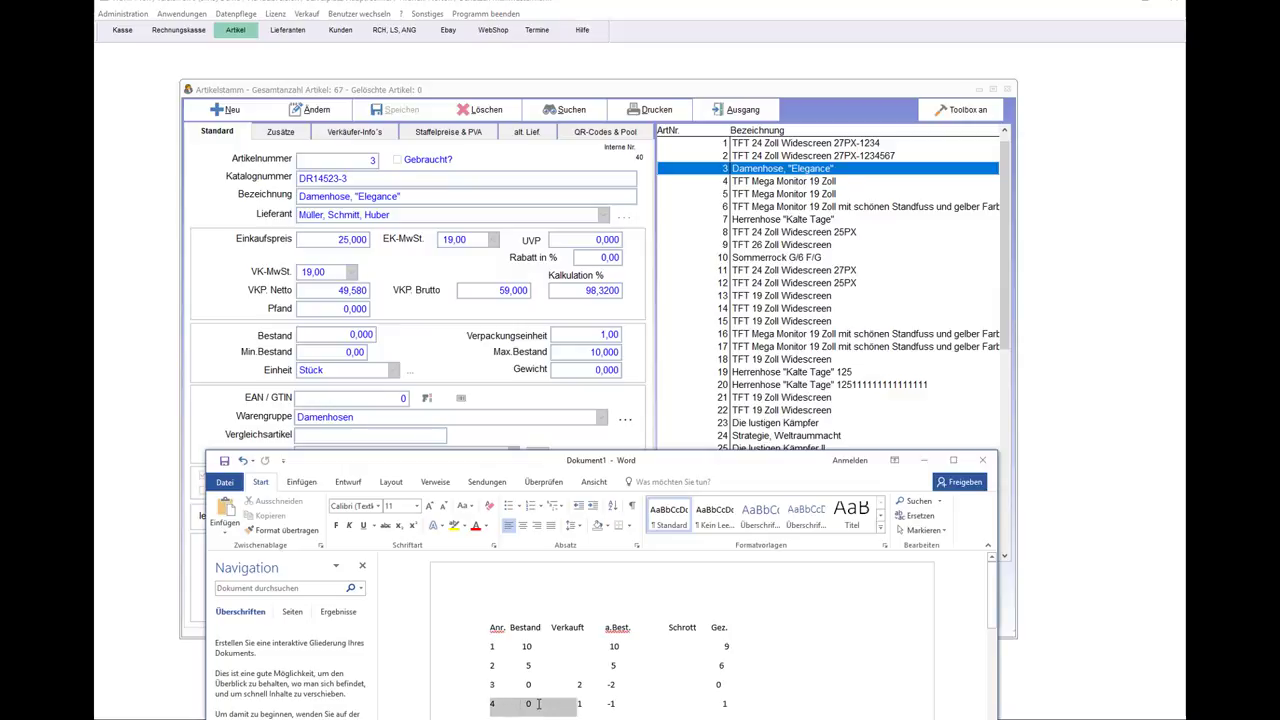
left_click(575, 704)
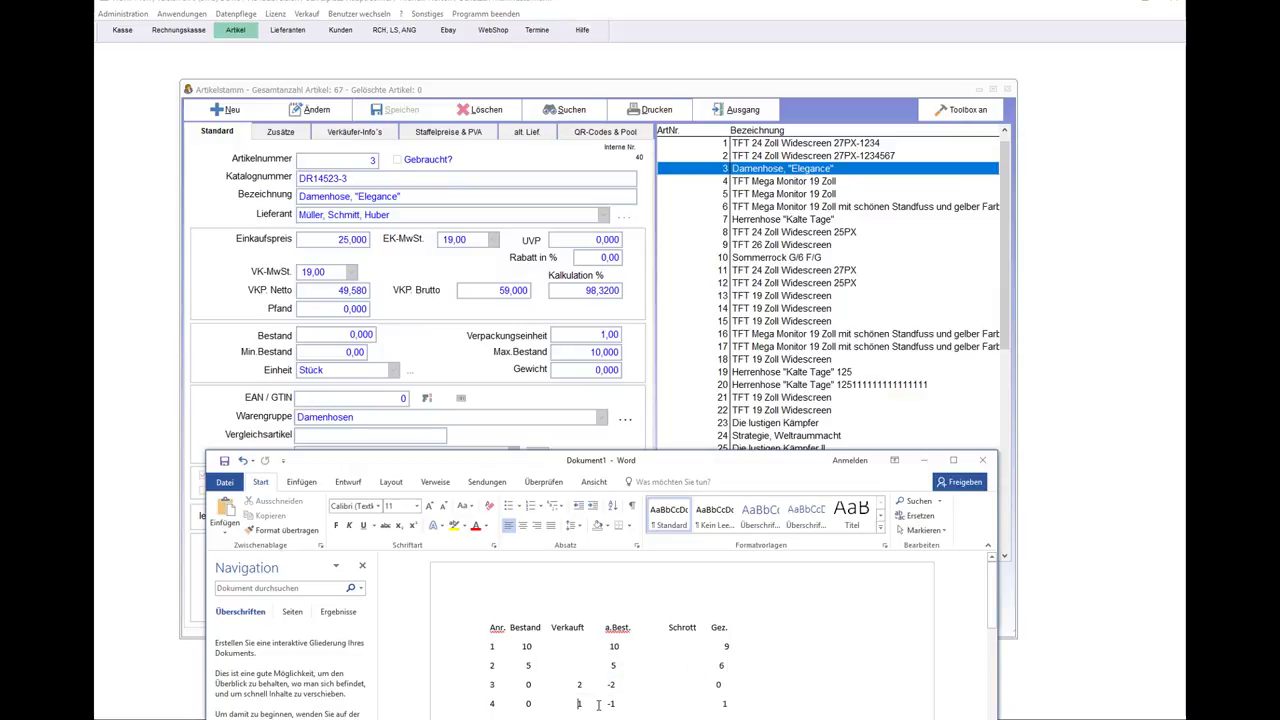
left_click_drag(606, 704, 632, 712)
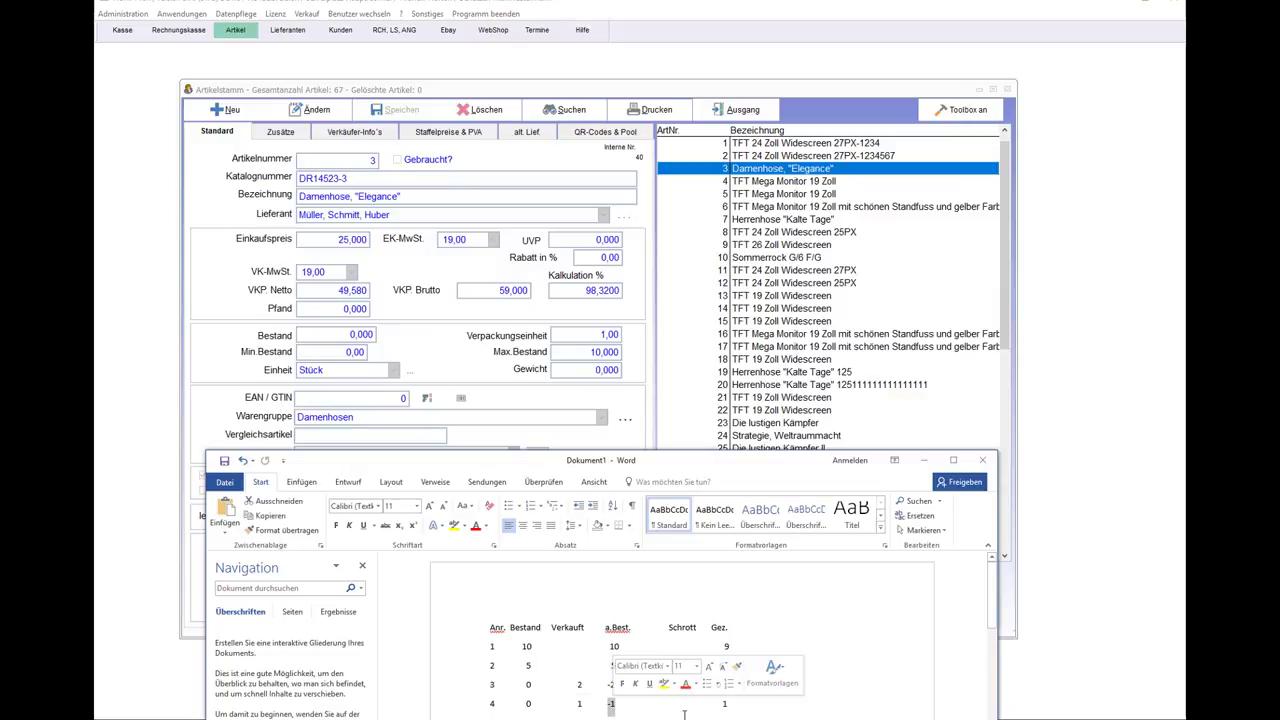
left_click(725, 704, "shift")
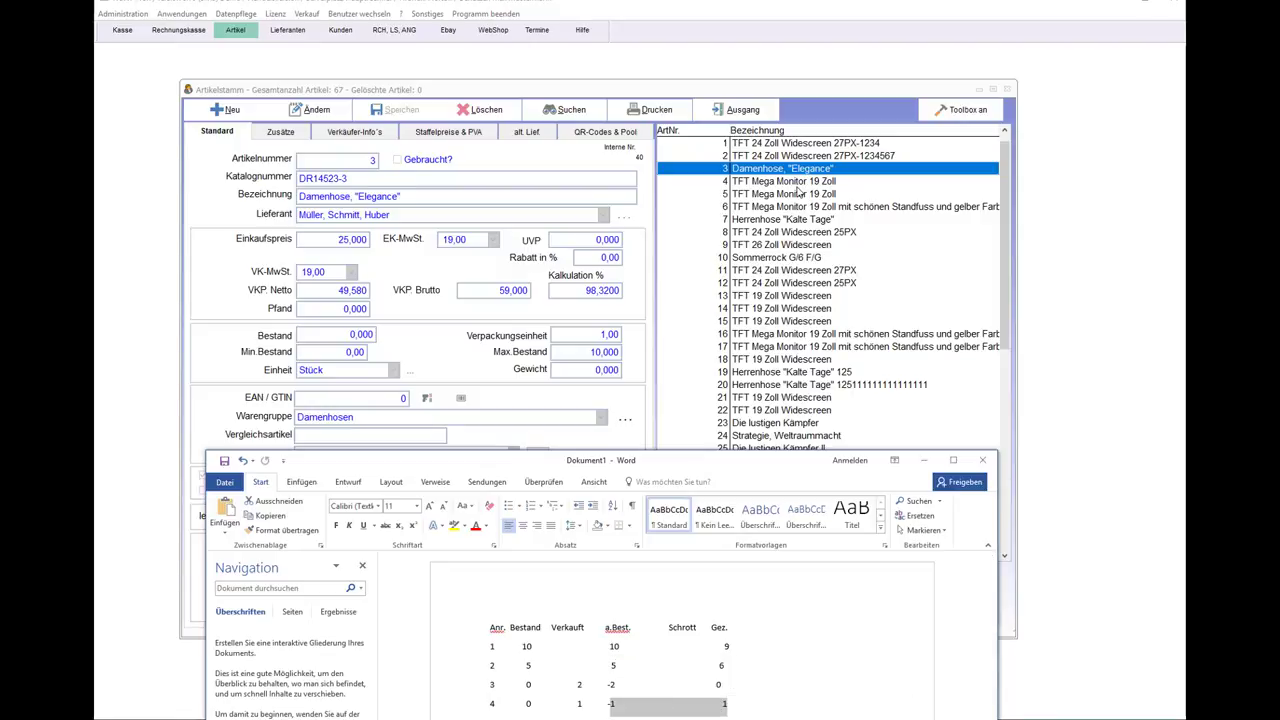
left_click(798, 183)
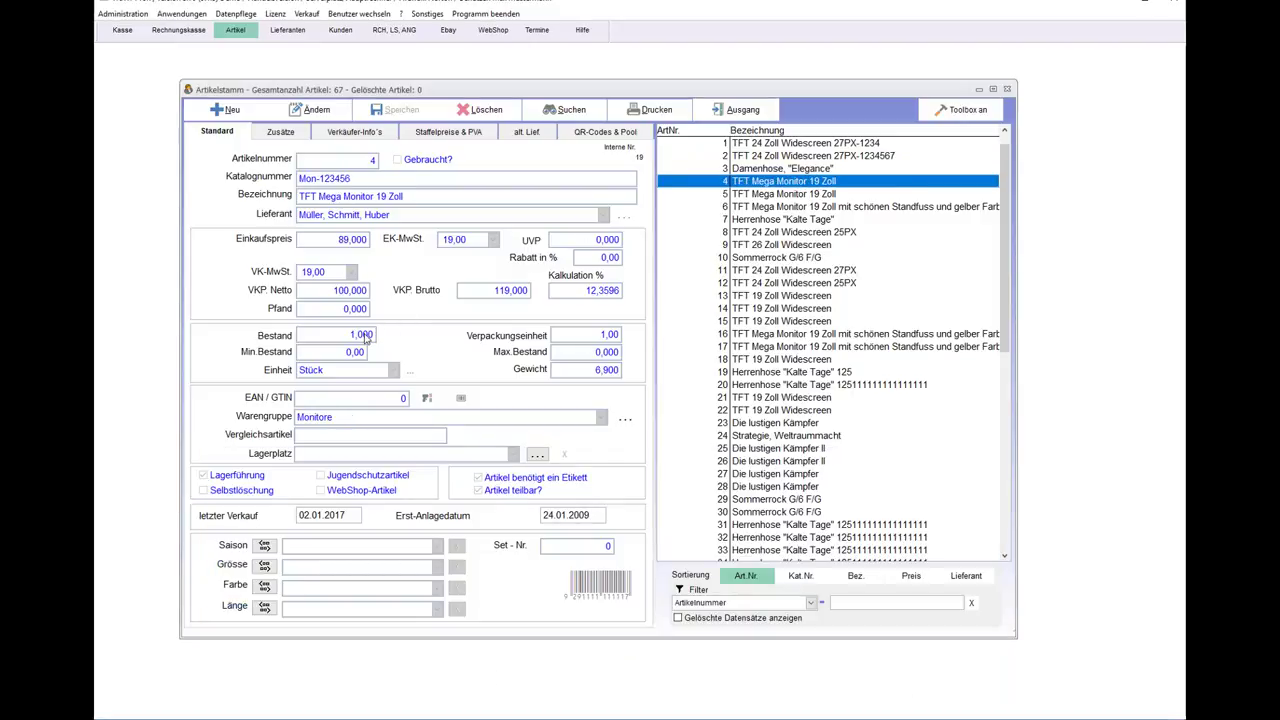
Check the sales and inventory write-off in article 4's stock control, and close it.
left_click(728, 171)
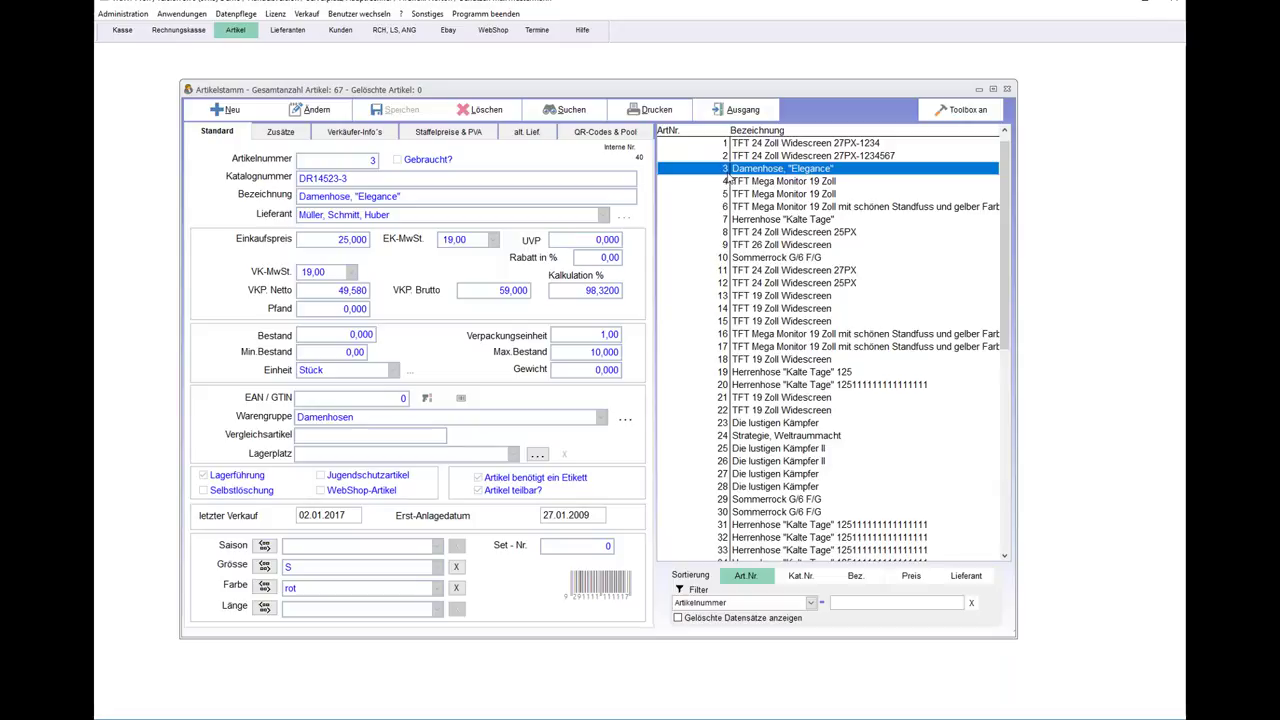
double_click(730, 181)
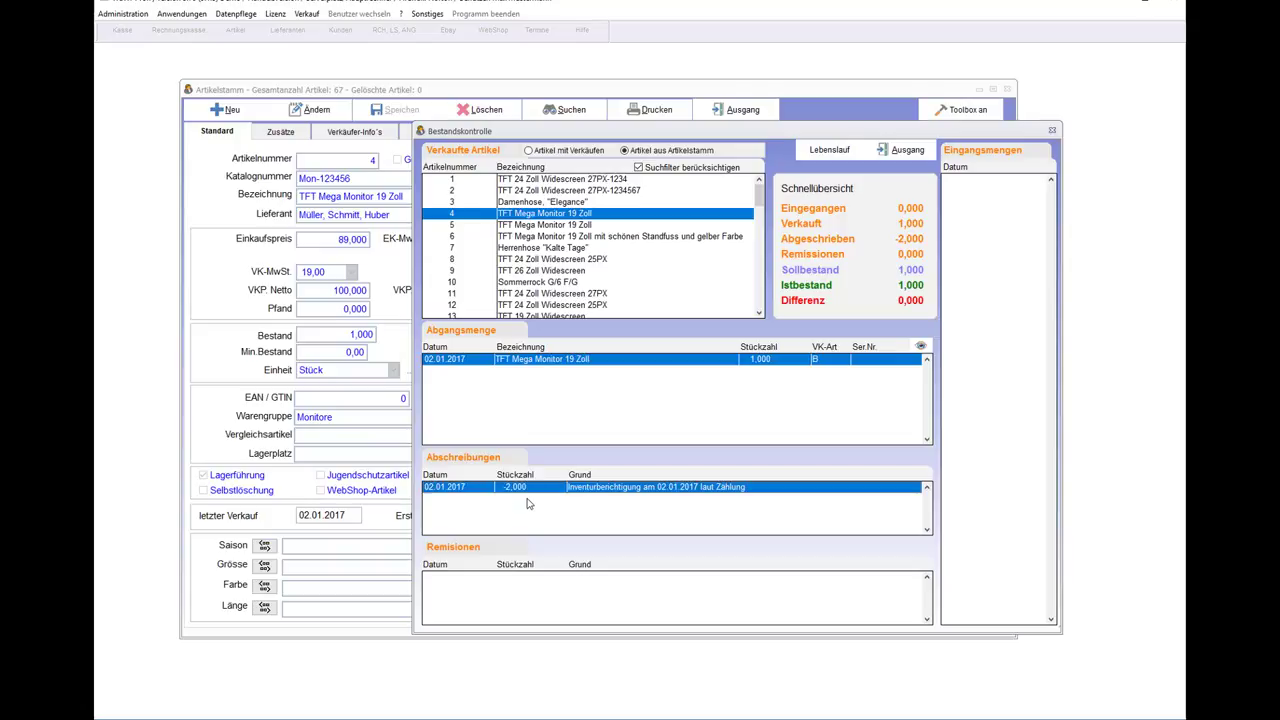
left_click(900, 152)
Review article 5's row in the Word table, check its stock control, and close it.
key("alt+Tab")
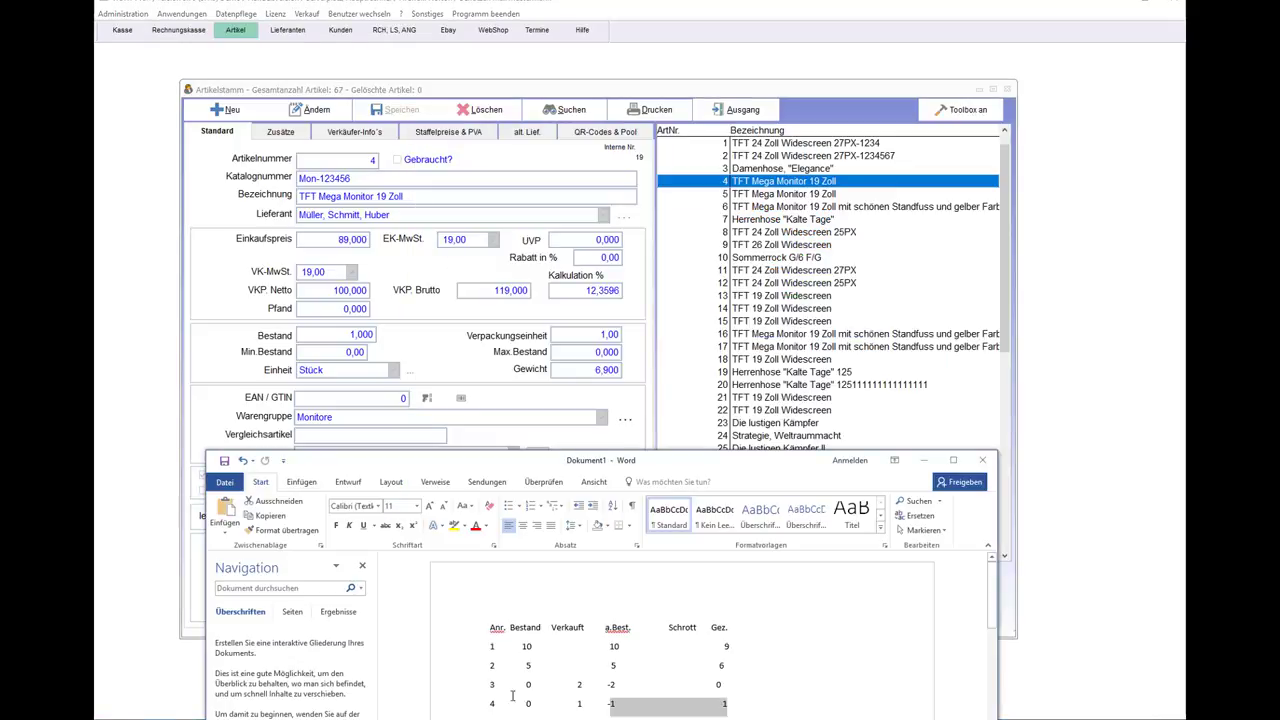
left_click_drag(521, 717, 728, 718)
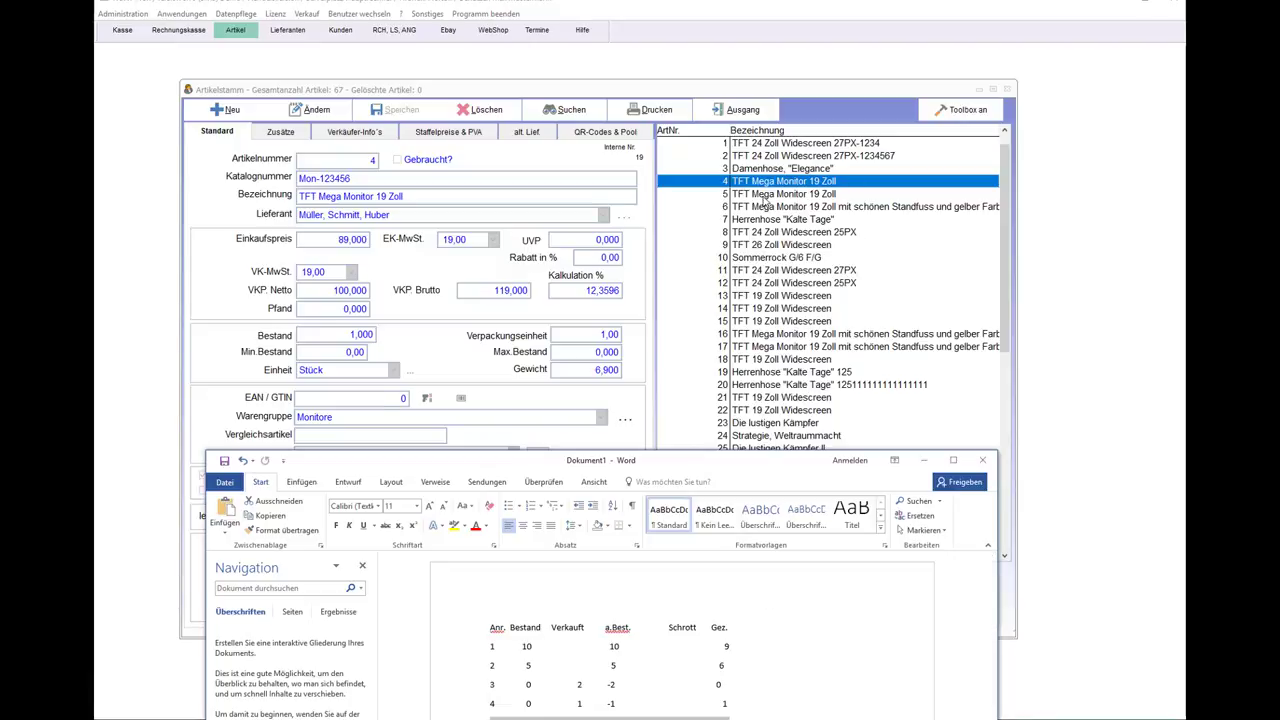
left_click(765, 196)
double_click(765, 196)
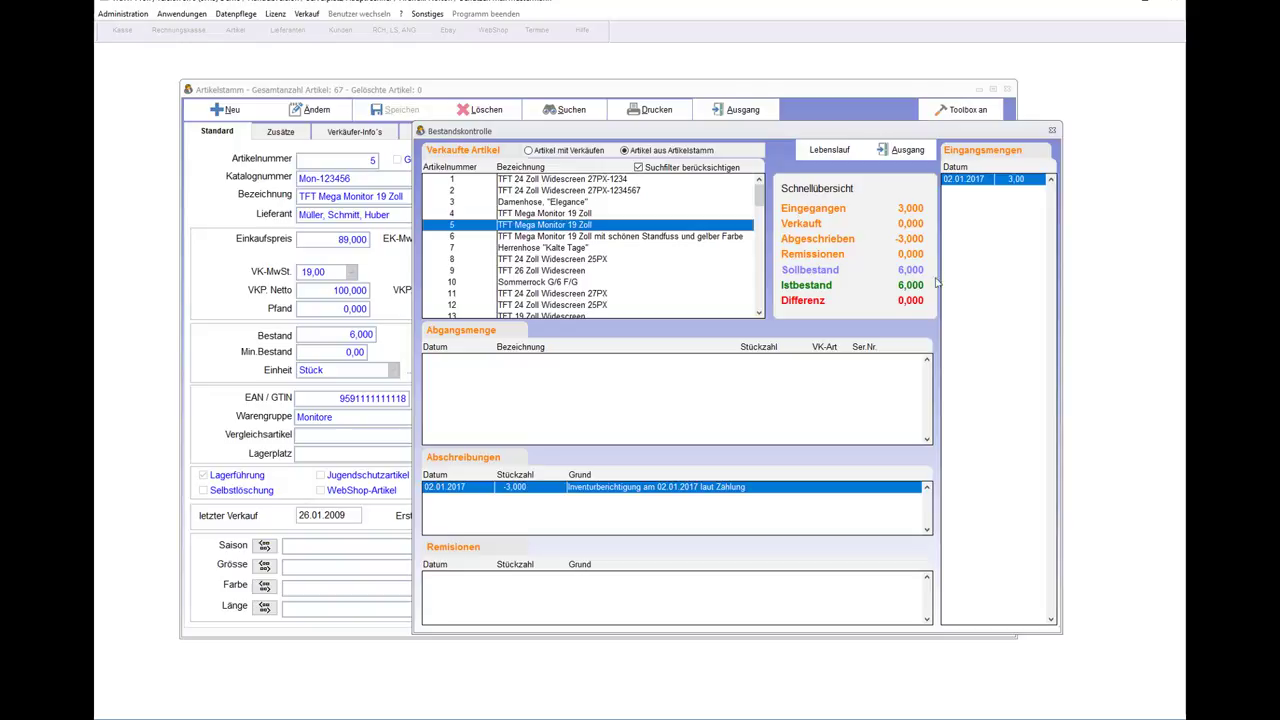
left_click(902, 150)
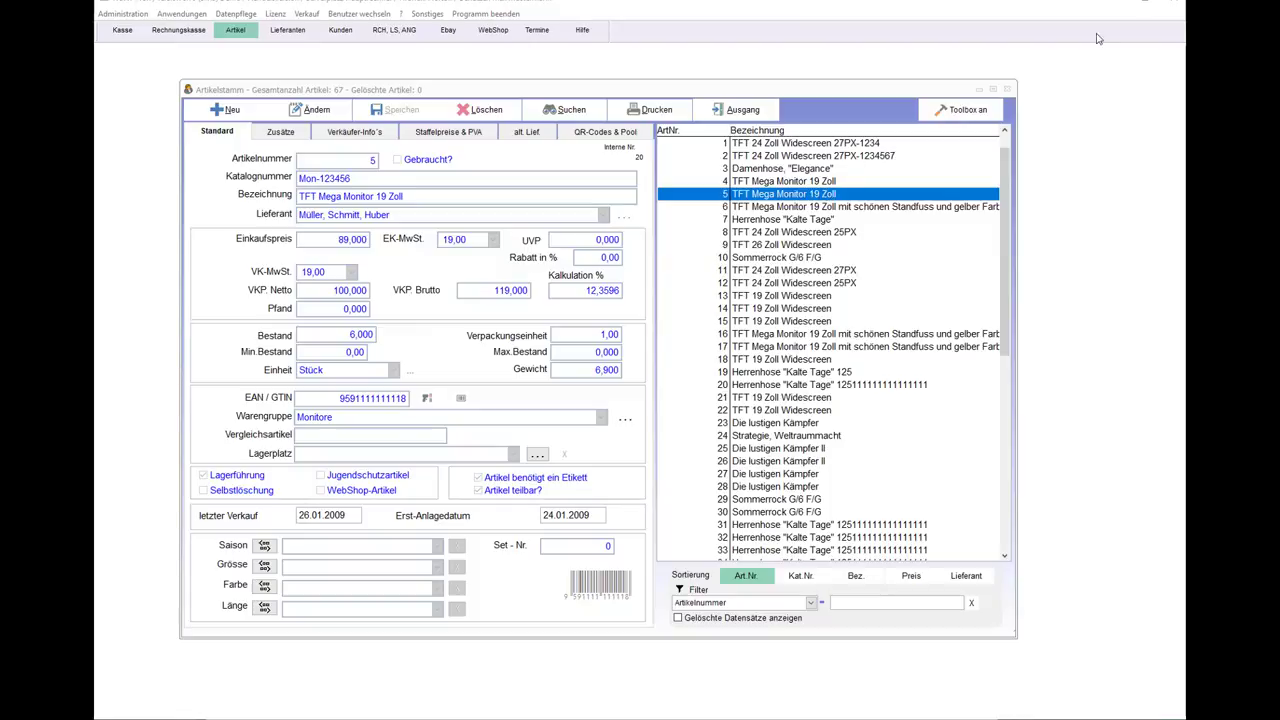
Switch to the WaWi-Profi Online-Helper and search the help topics for "invent".
left_click(1146, 3)
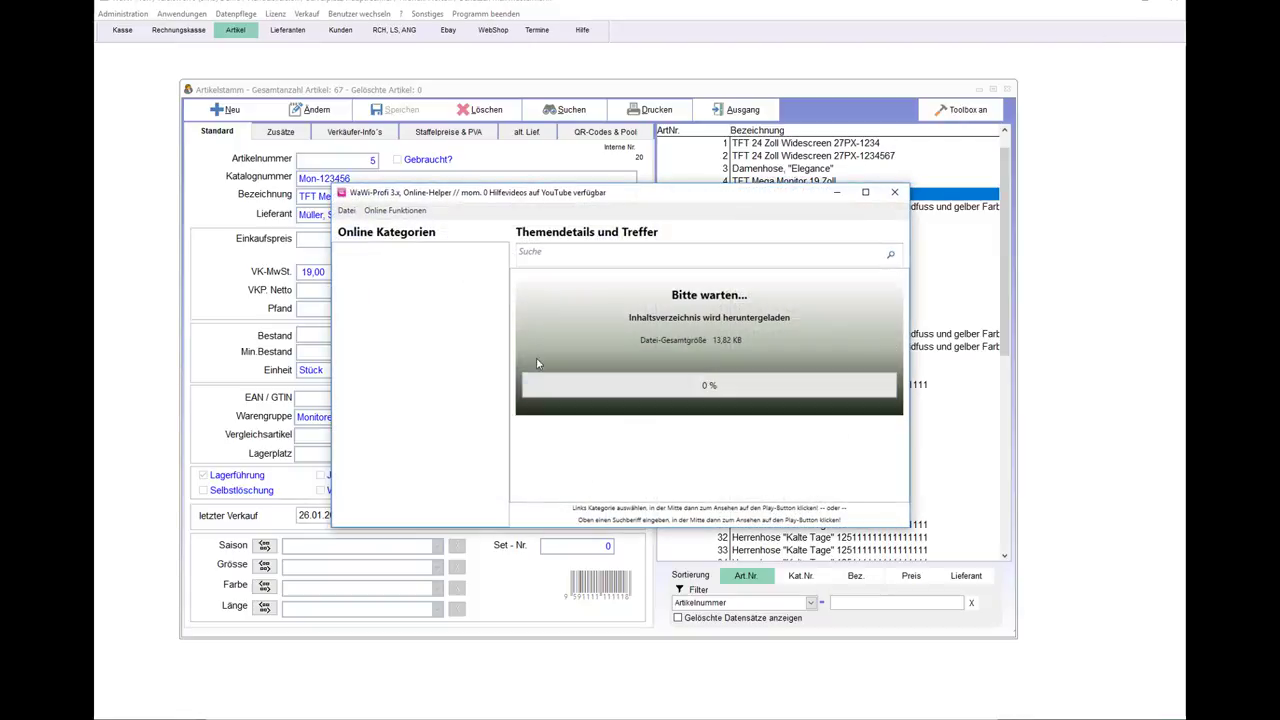
left_click(553, 257)
type("invent")
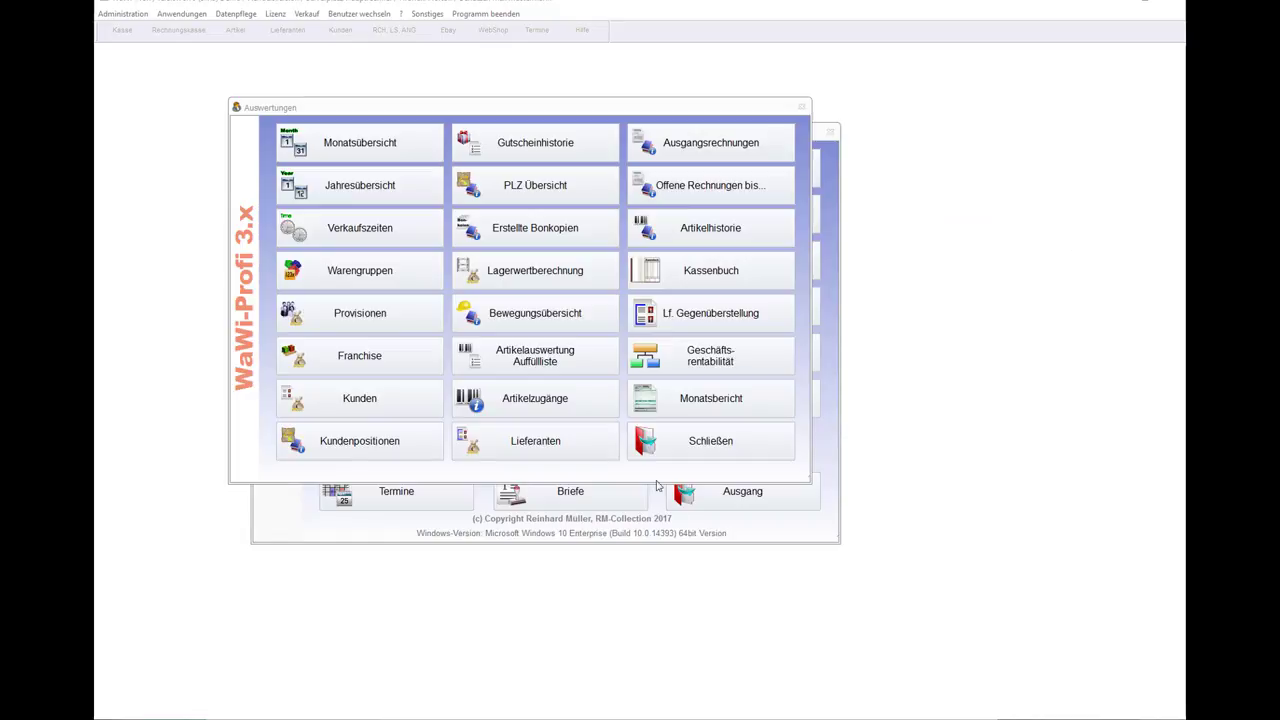
left_click(553, 329)
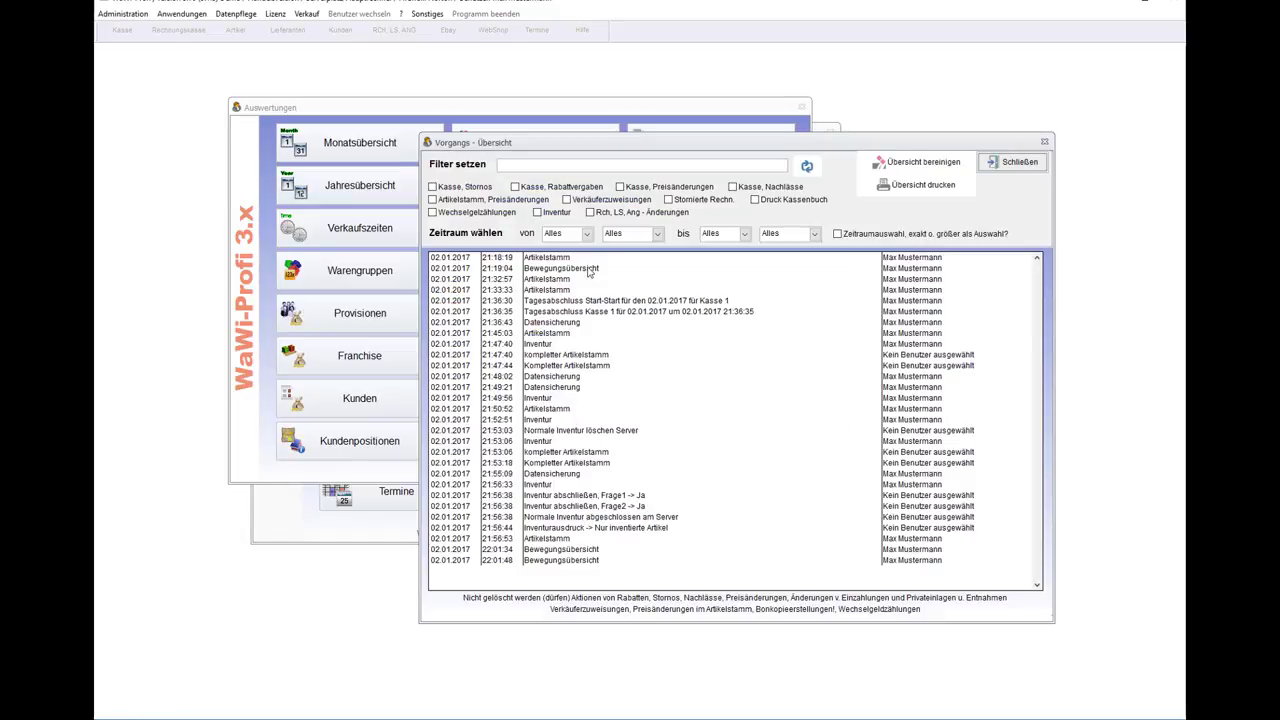
left_click(539, 214)
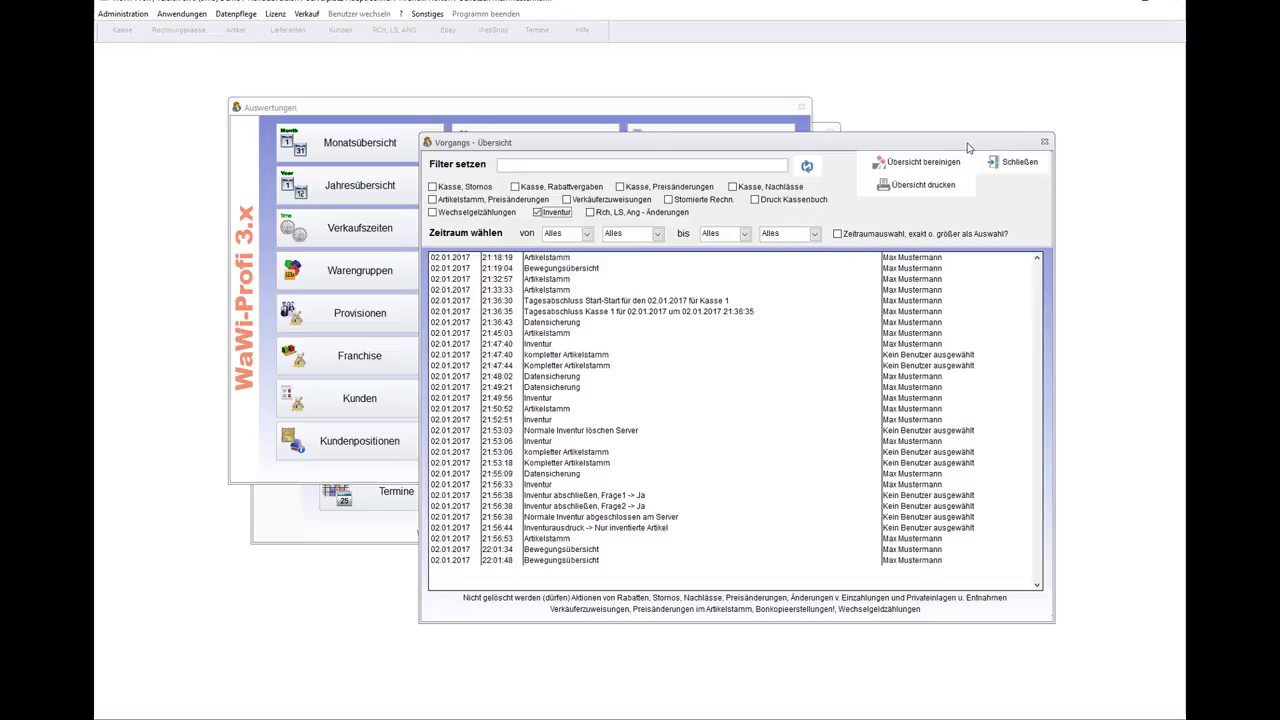
left_click_drag(968, 146, 847, 462)
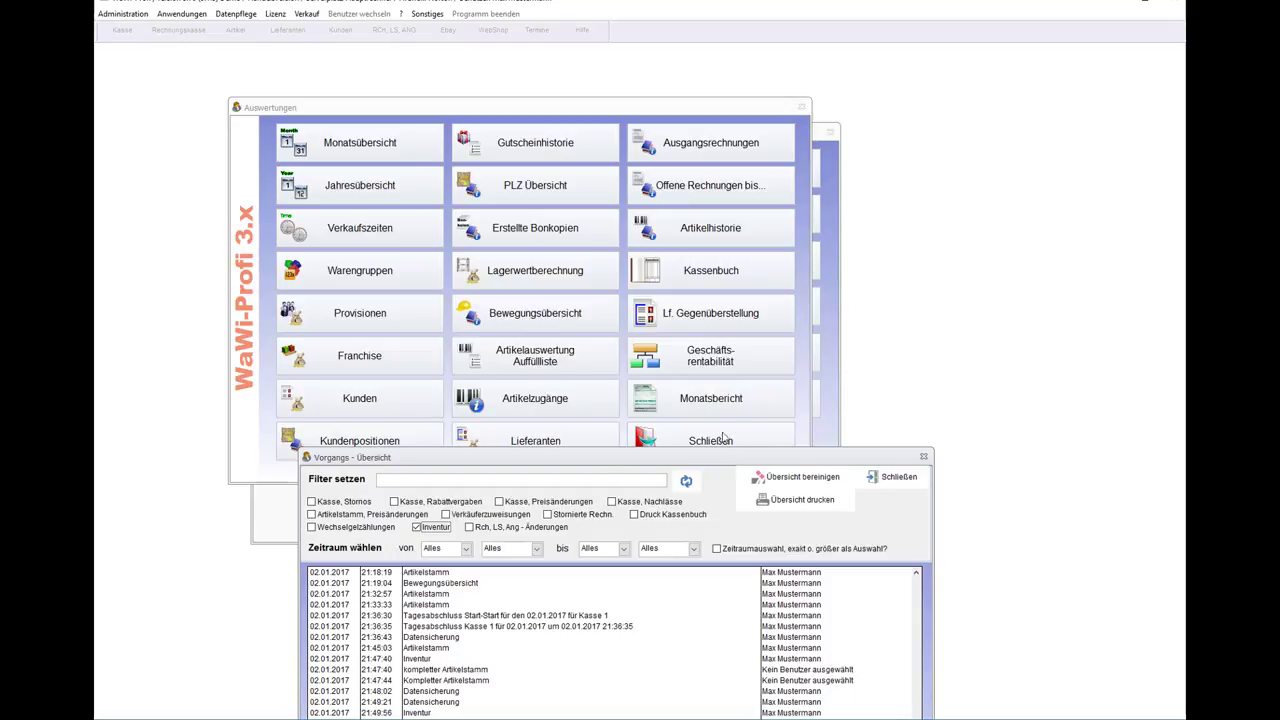
left_click(893, 478)
Open the movement overview (Bewegungsübersicht) from the evaluations, and filter its log to Inventur entries.
left_click(543, 316)
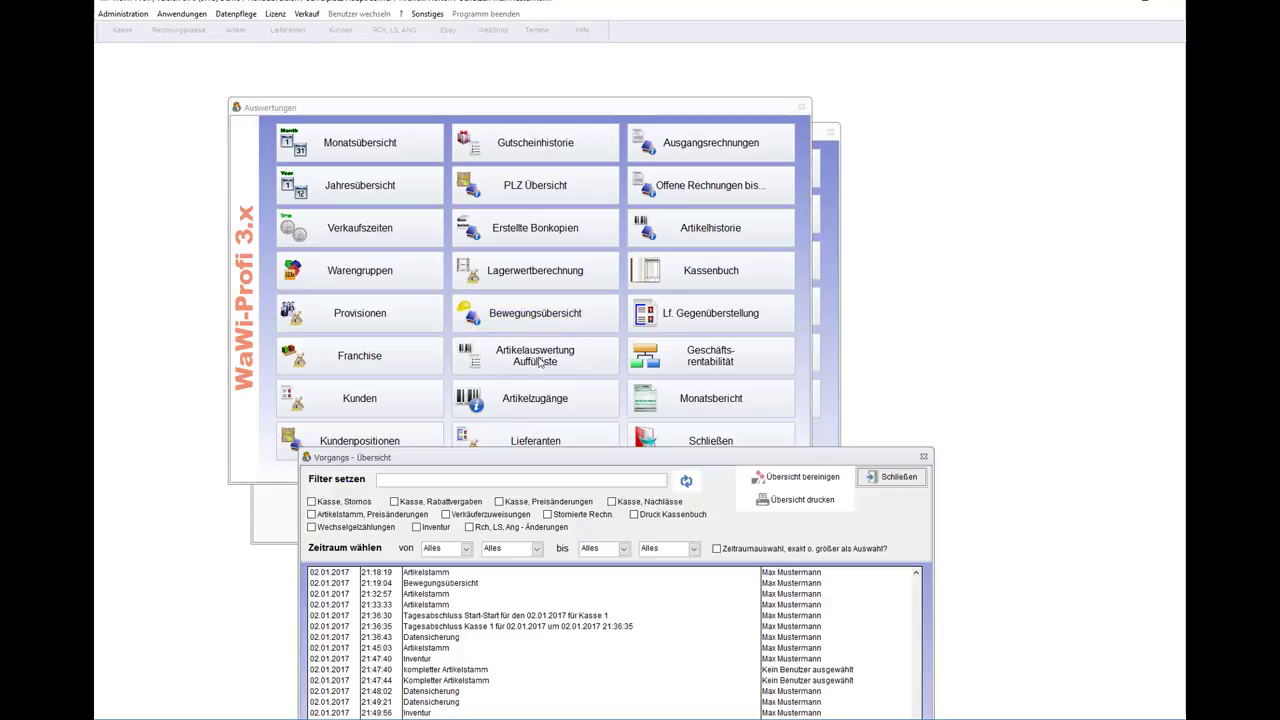
left_click_drag(573, 451, 632, 280)
left_click_drag(600, 360, 553, 198)
left_click(418, 271)
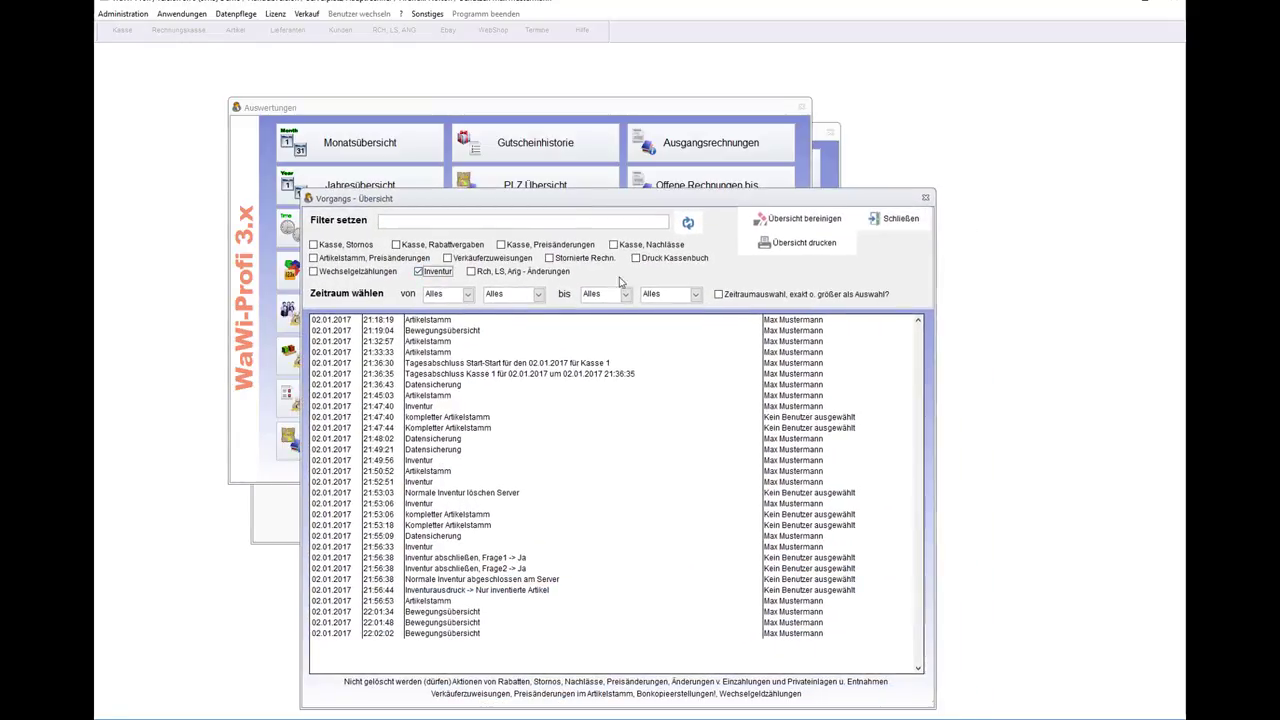
left_click(688, 222)
Examine the logged inventory deletion, closing and printout entries, and return to the start menu.
left_click(429, 354)
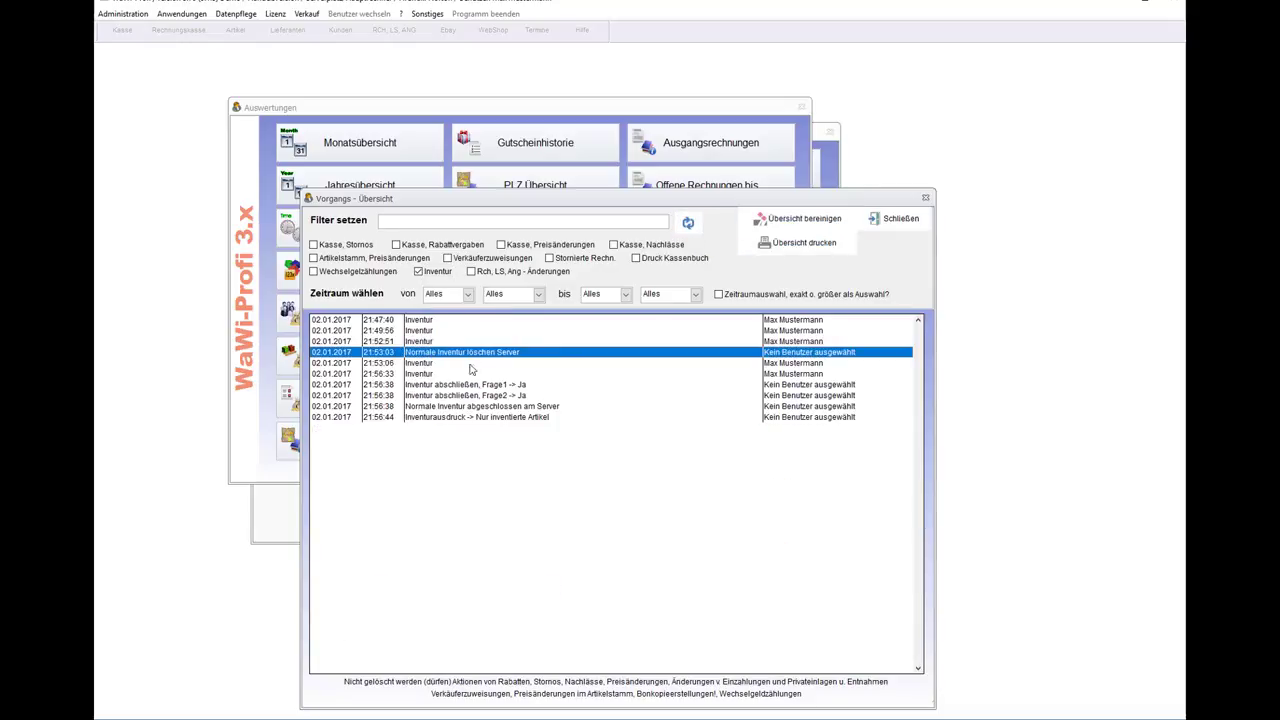
key("Down")
key("Down")
key("Down")
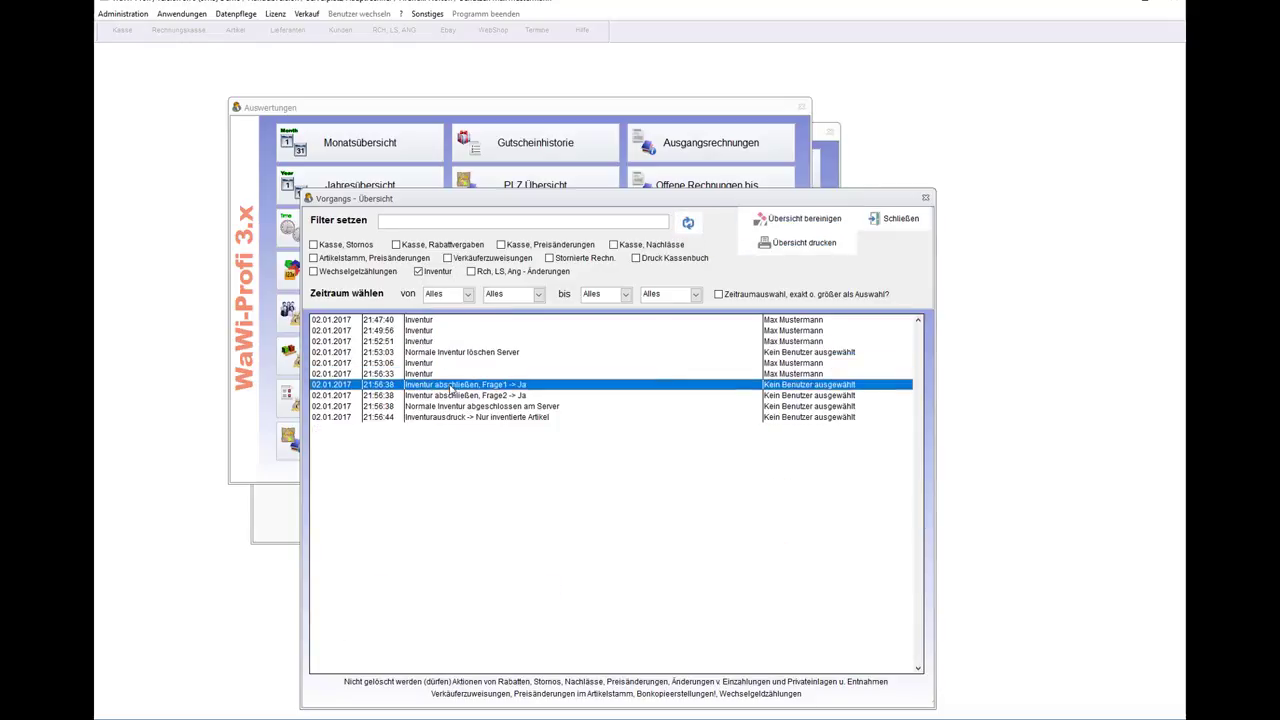
left_click(450, 418)
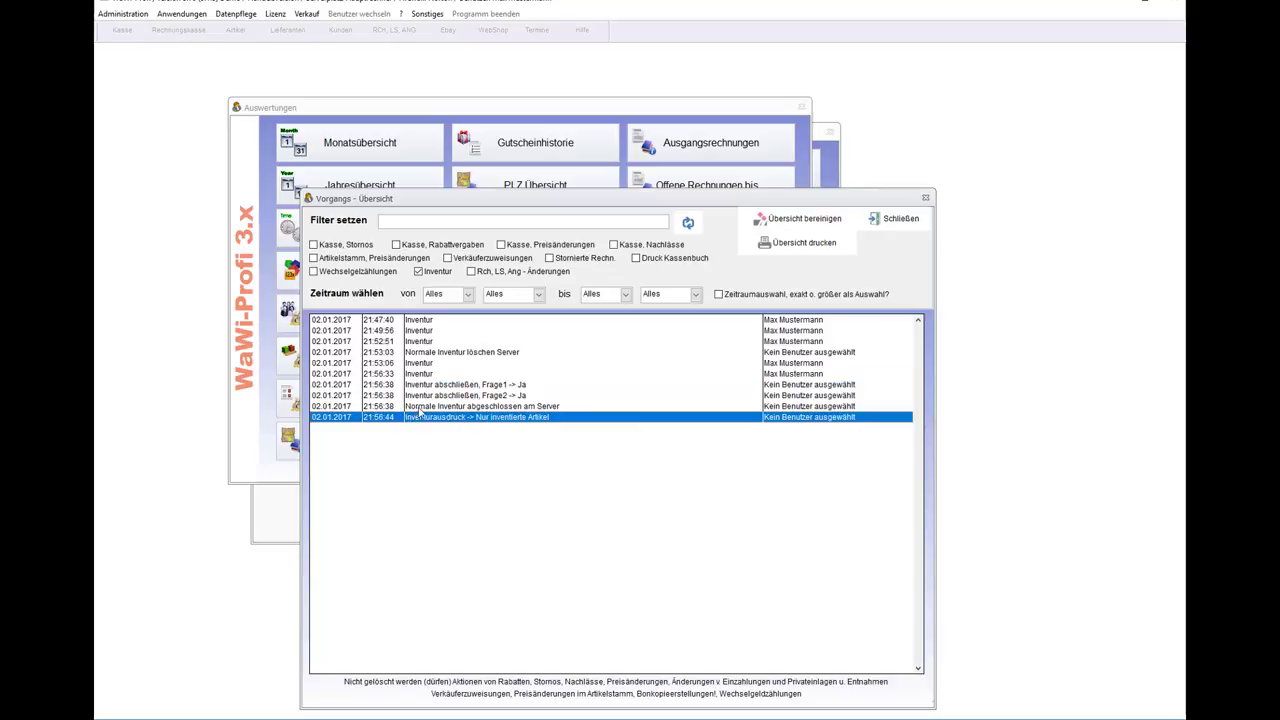
left_click(429, 408)
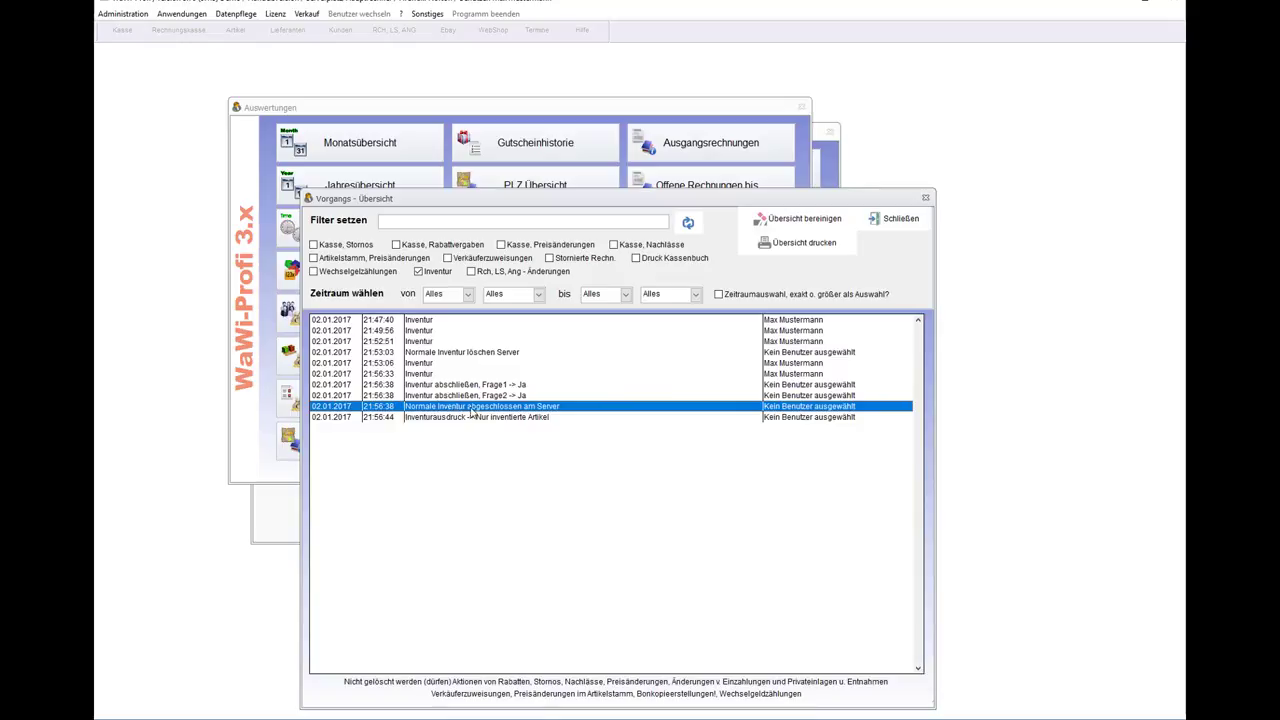
left_click(464, 397)
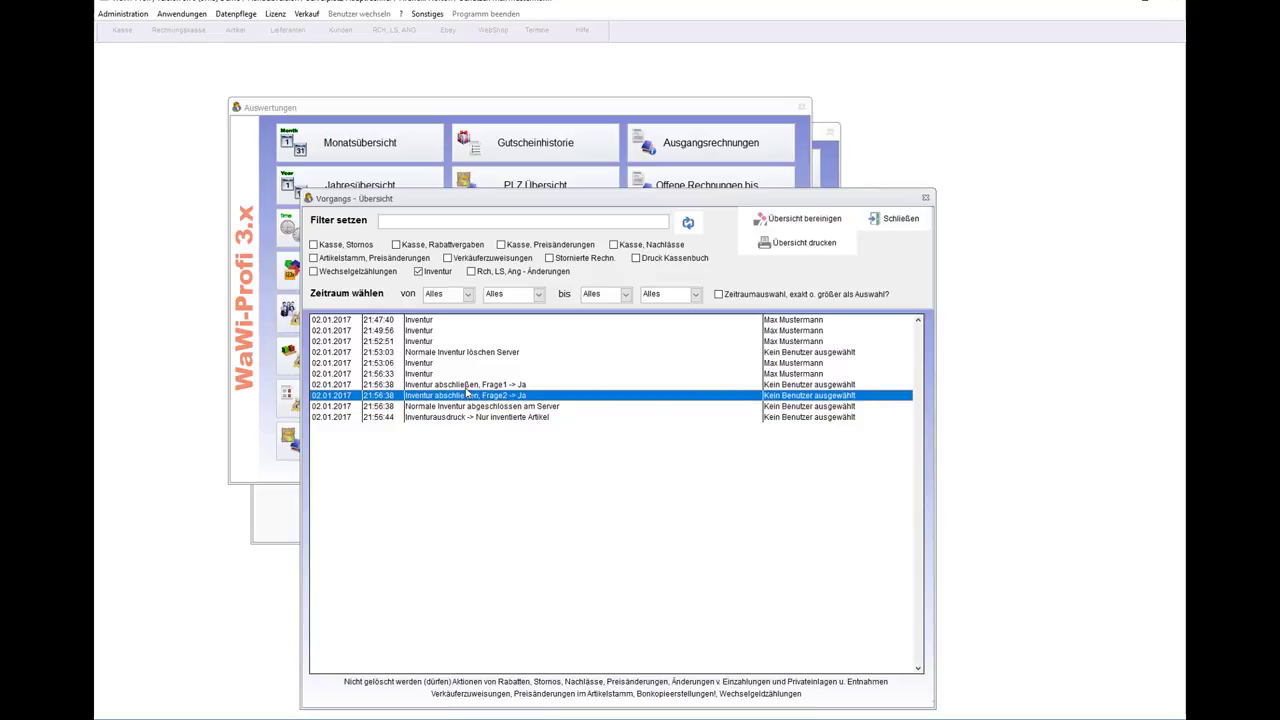
left_click(466, 385)
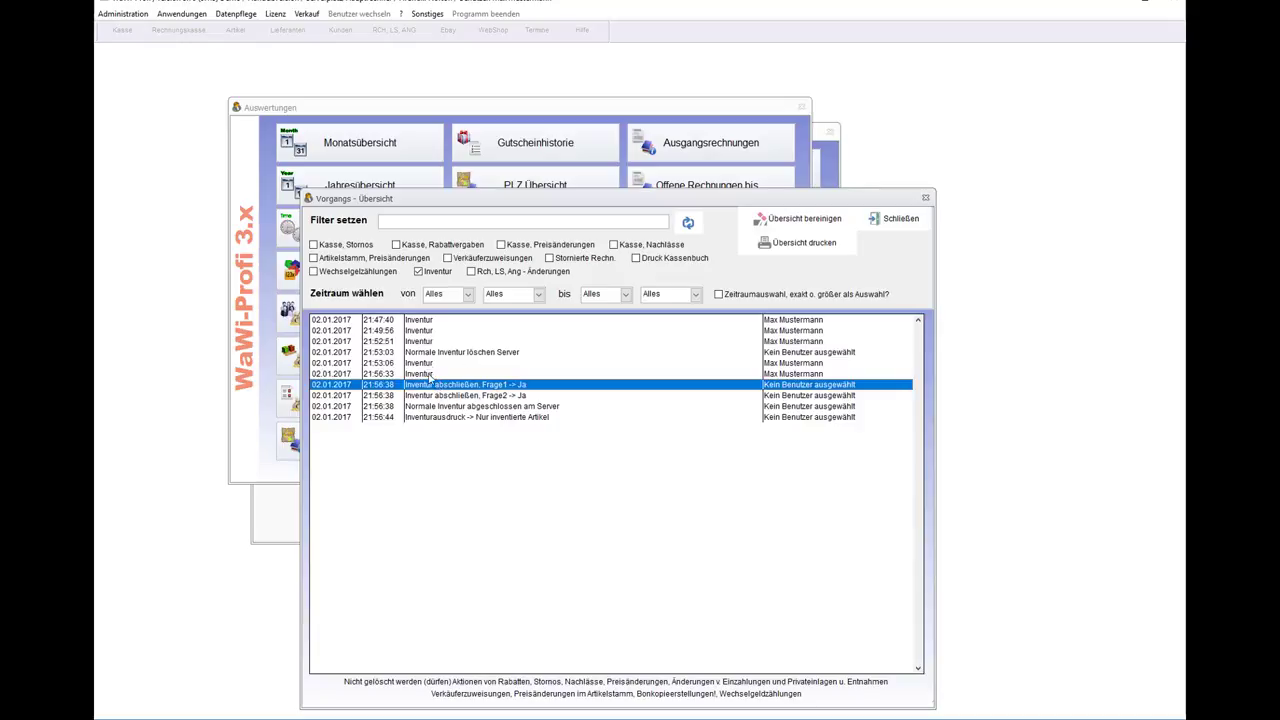
left_click(892, 222)
left_click(763, 441)
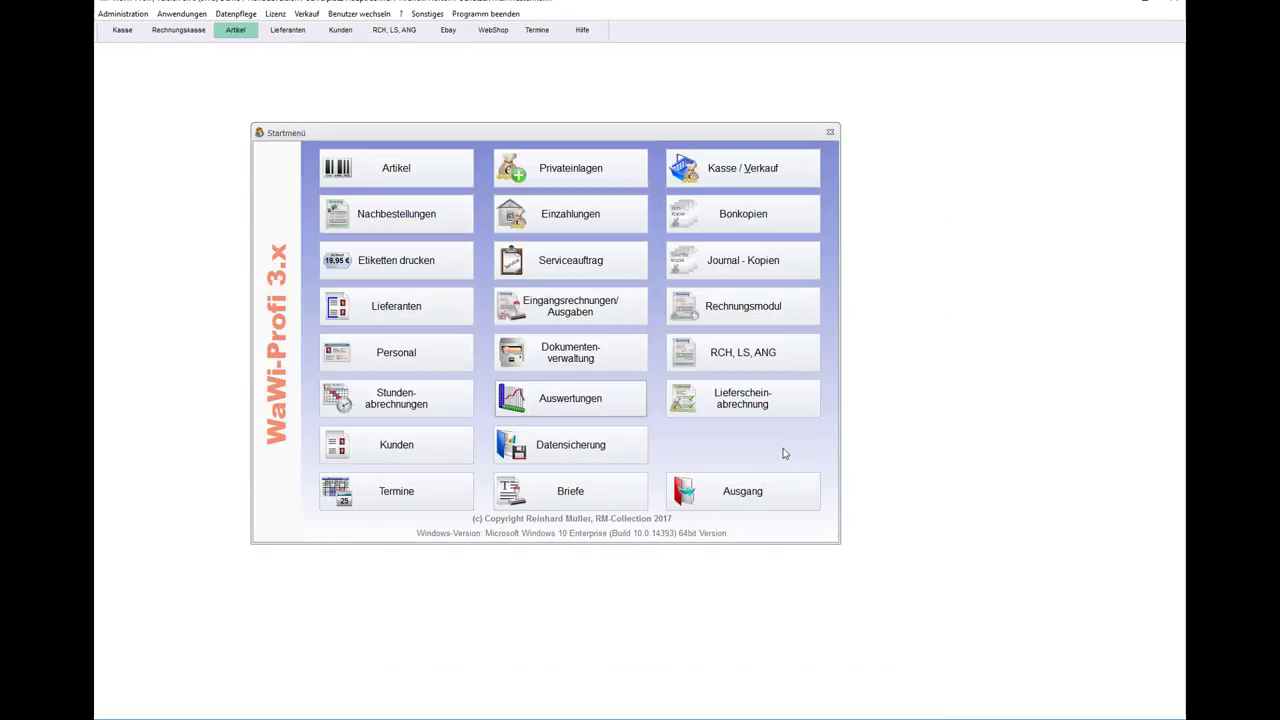